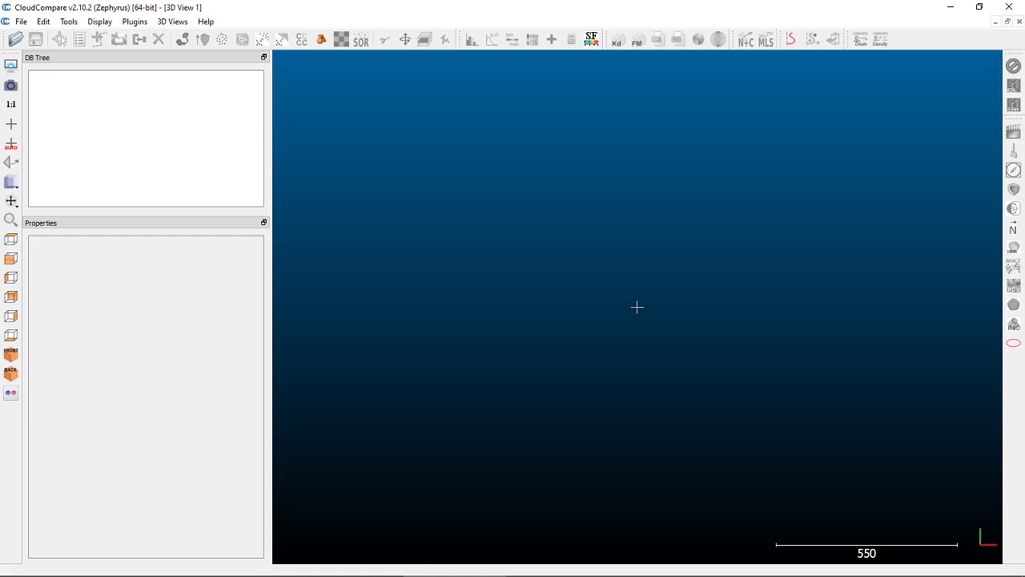
Load Sandy2011_UTM.las with the default LAS fields and the suggested global shift of -568400, -5027400, 0, and close the console
left_click(15, 40)
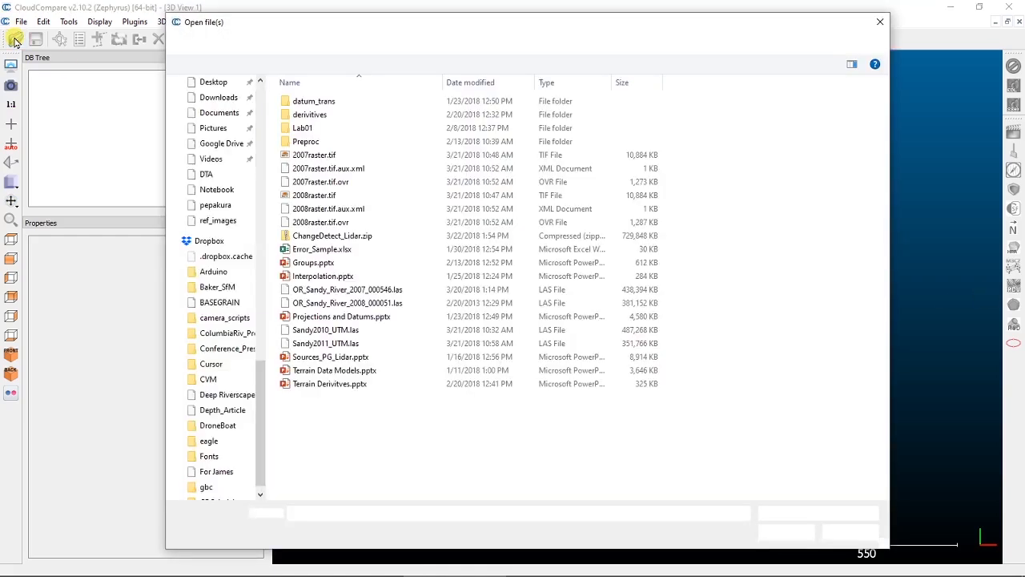
double_click(382, 343)
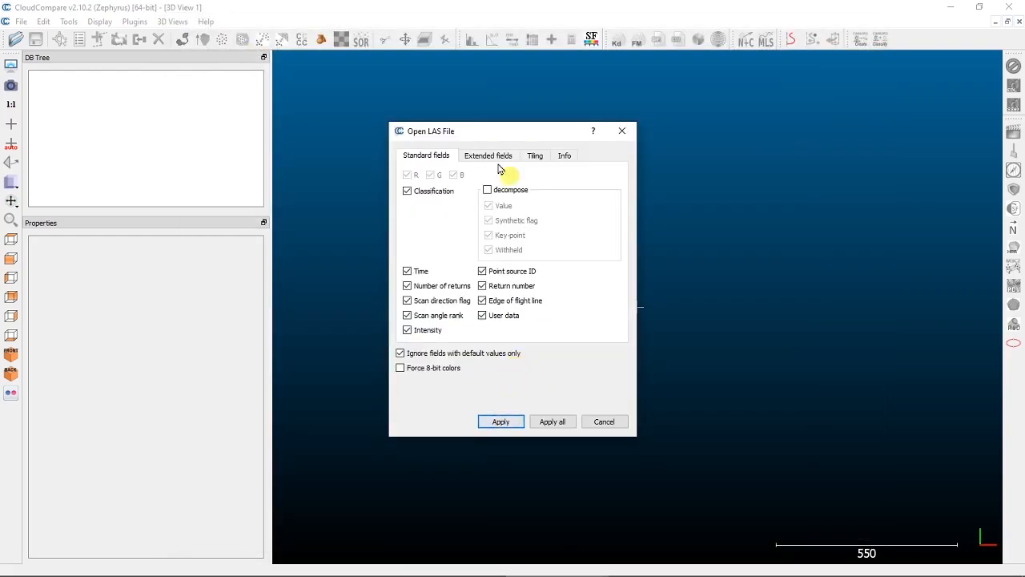
left_click(509, 418)
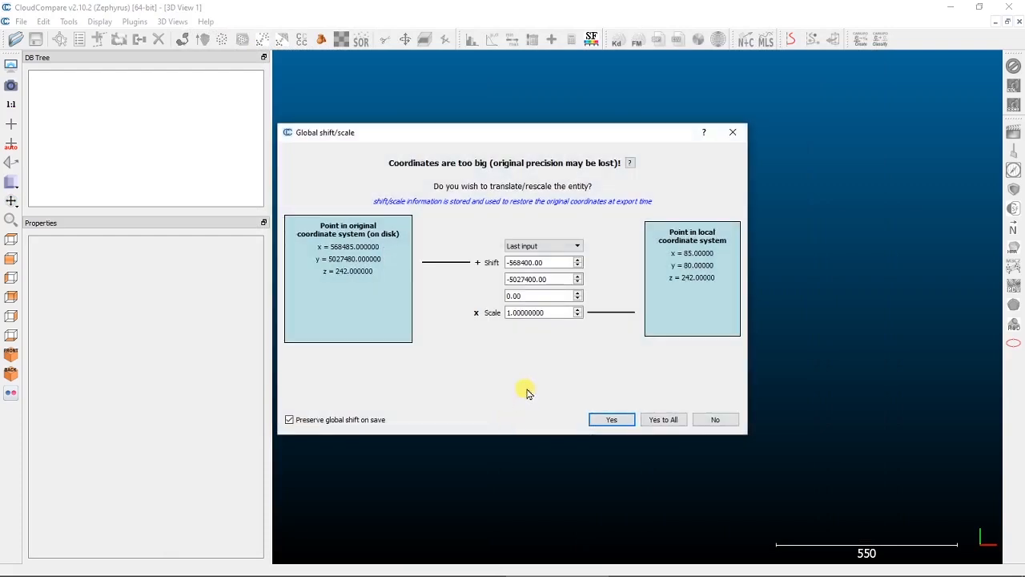
left_click(611, 419)
left_click(610, 420)
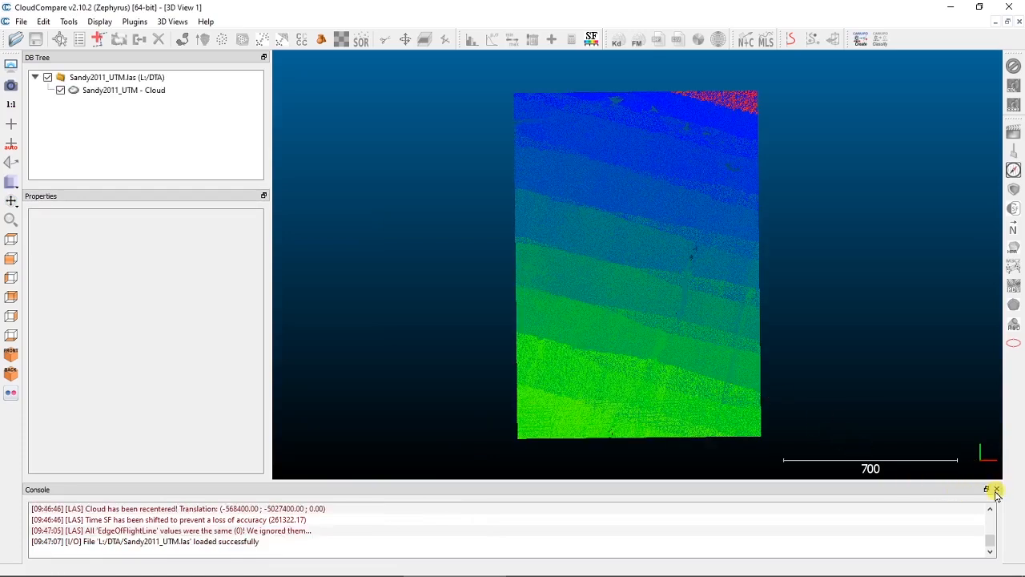
left_click(997, 490)
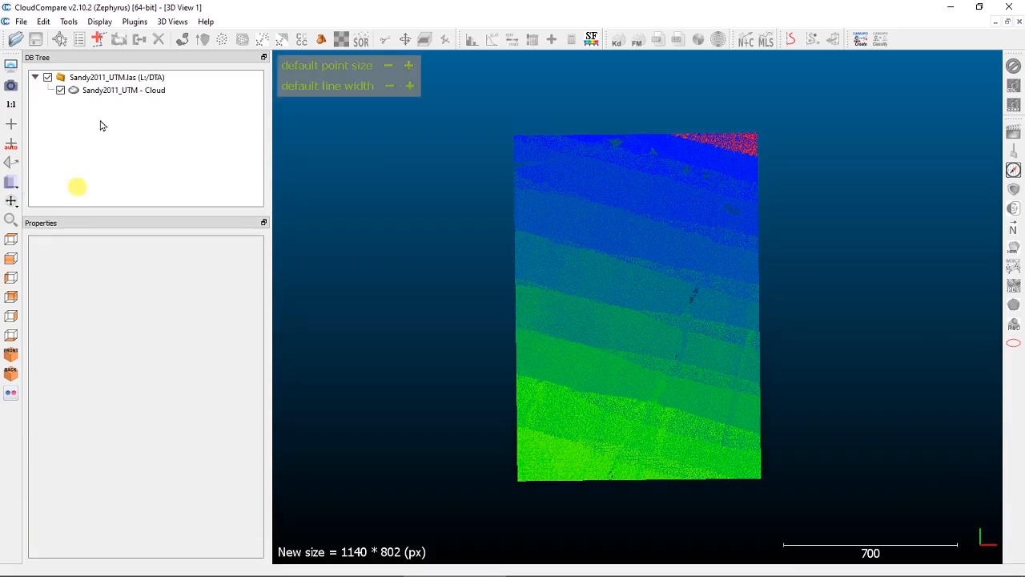
Export the Z coordinate of the Sandy2011_UTM cloud to a scalar field
left_click(103, 90)
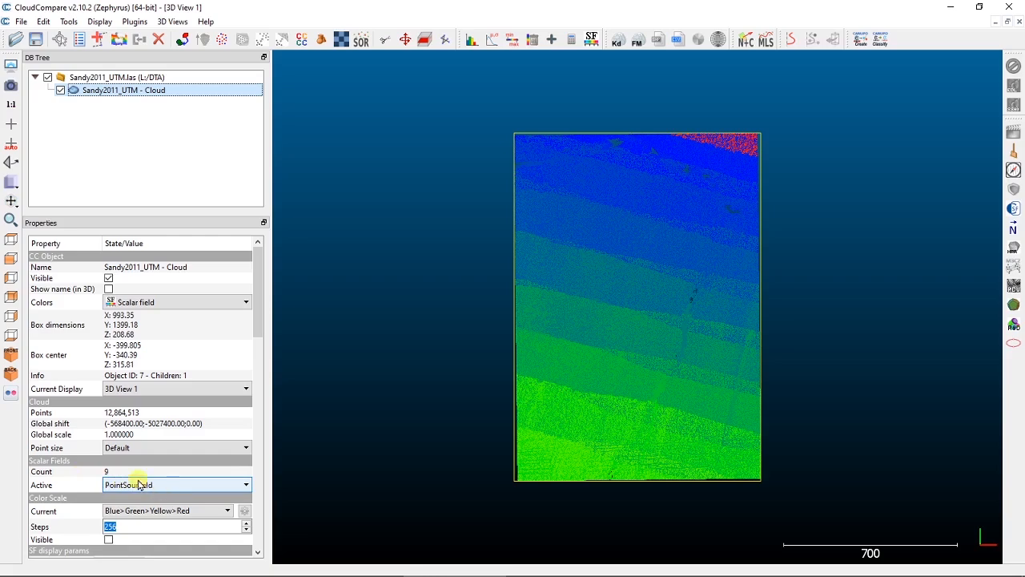
left_click(99, 22)
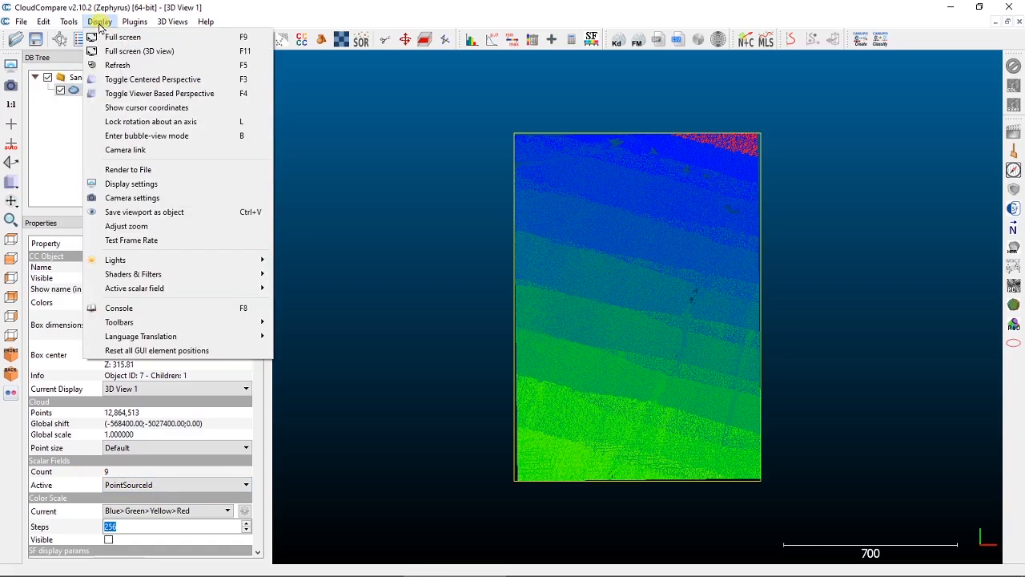
mouse_move(74, 27)
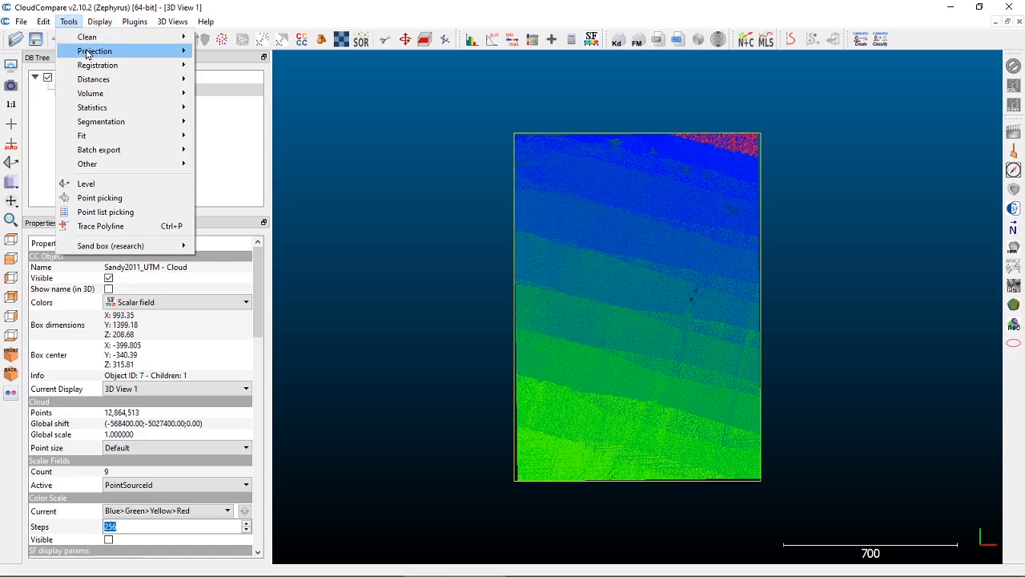
mouse_move(136, 50)
left_click(249, 96)
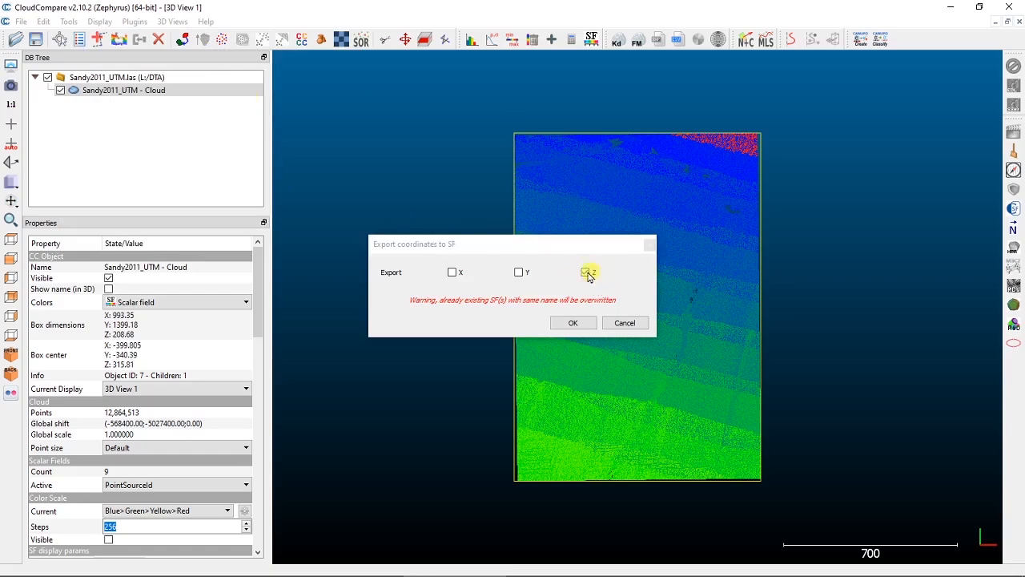
left_click(574, 323)
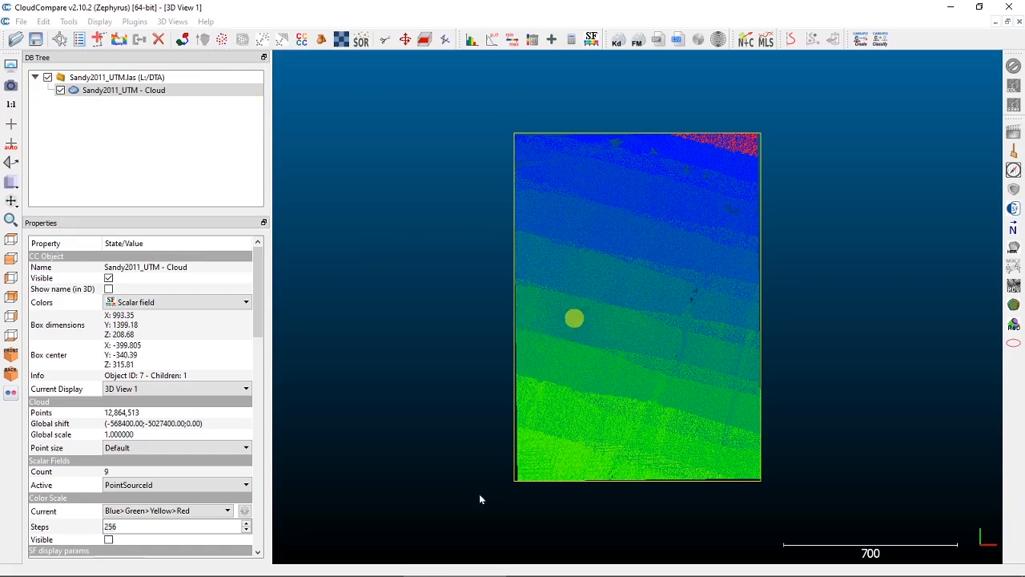
Set the colour scale of the cloud's Coord. Z scalar field to ESRI - Temperature
left_click_drag(256, 267, 258, 394)
left_click(200, 307)
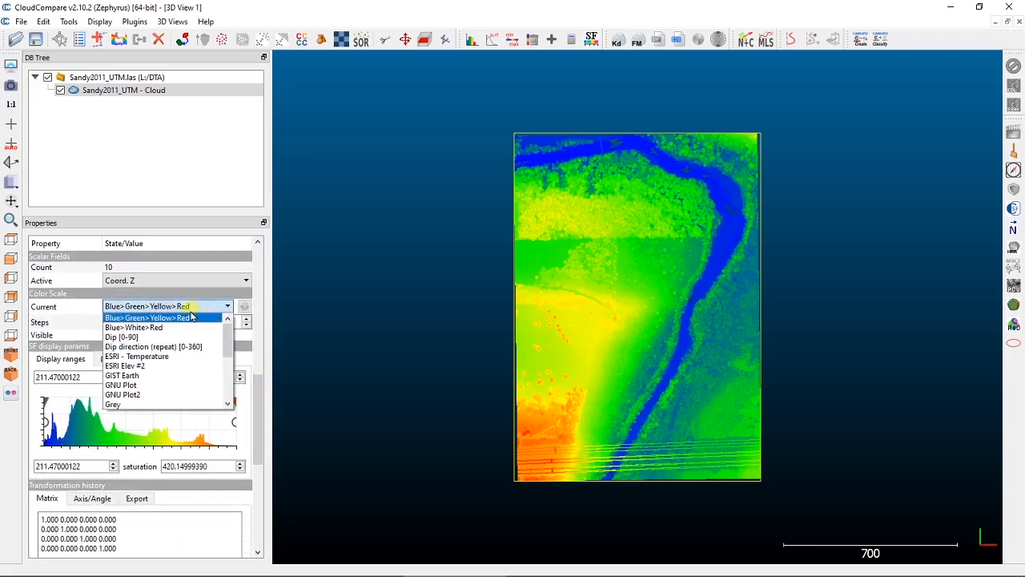
left_click(181, 357)
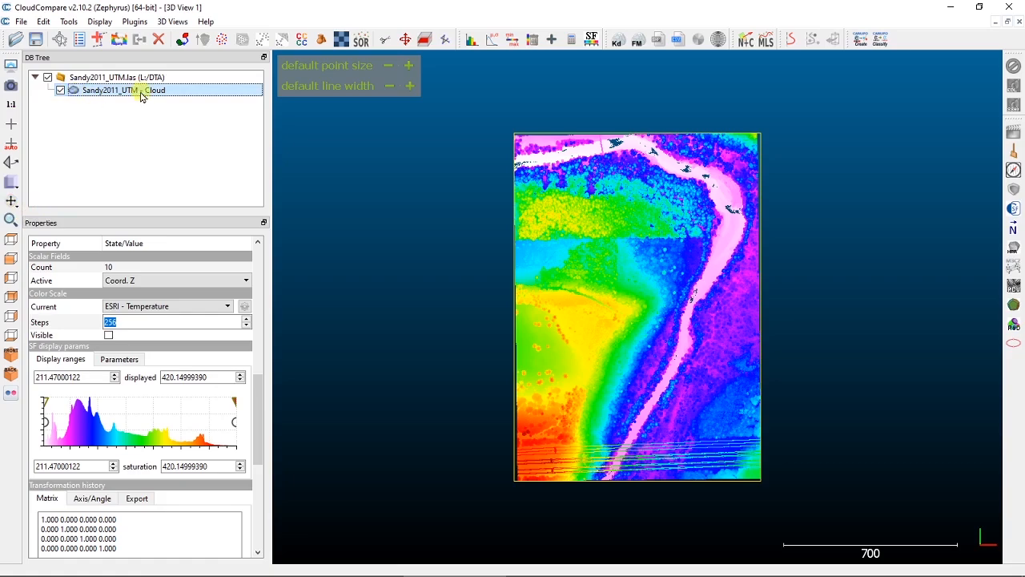
Clone the Sandy2011_UTM cloud and select the clone
left_click(122, 45)
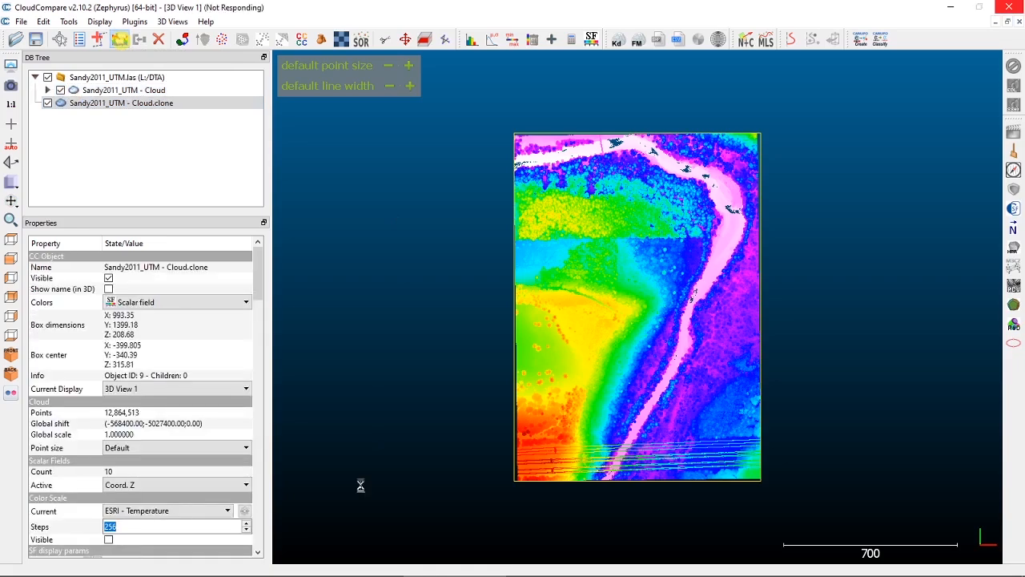
left_click(360, 486)
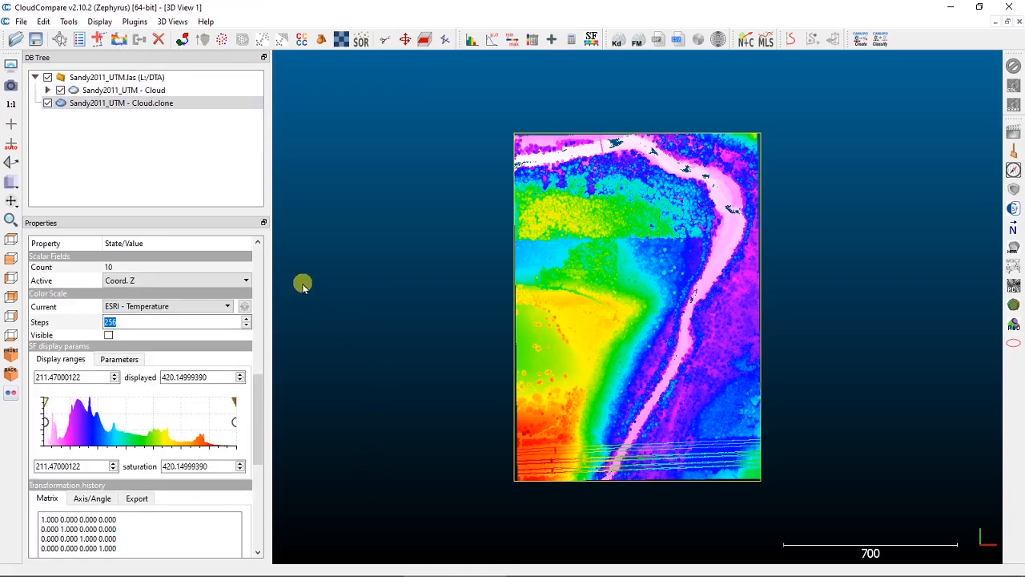
left_click(159, 107)
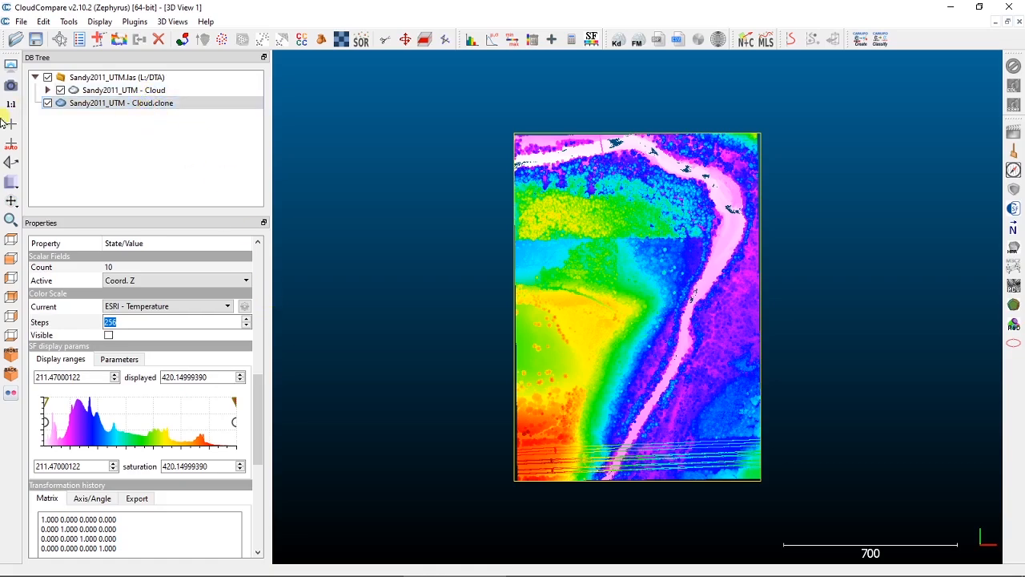
left_click(146, 90)
left_click(151, 103)
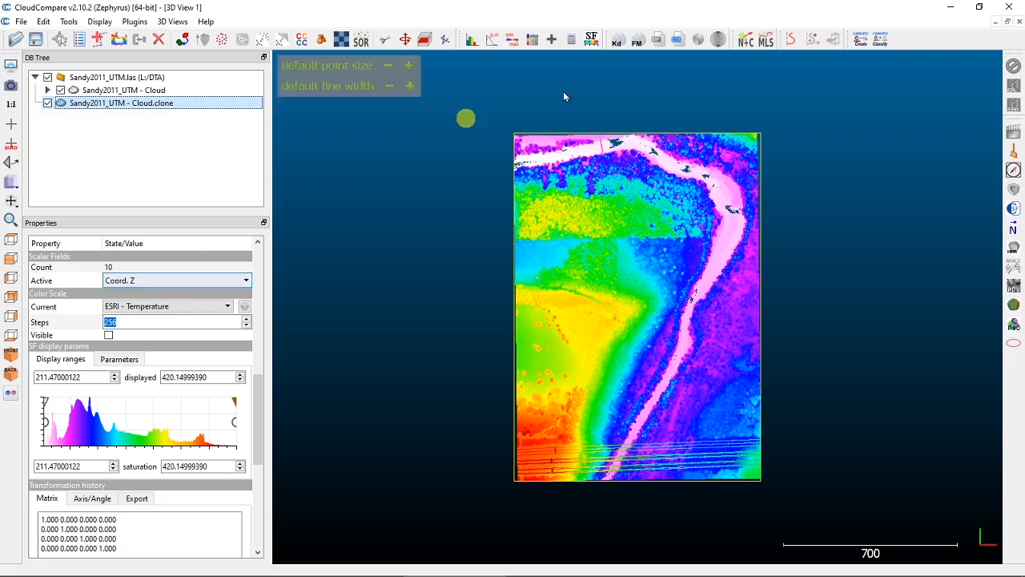
Start segmenting the cloned cloud and outline the river corridor along both banks with a polygon extending past the cloud's edges
left_click(385, 44)
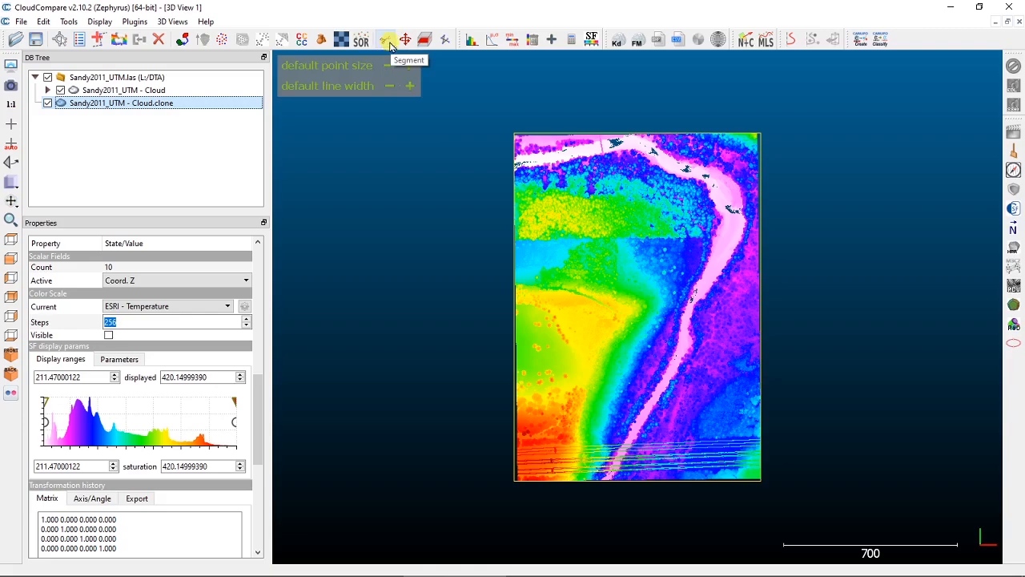
left_click(390, 45)
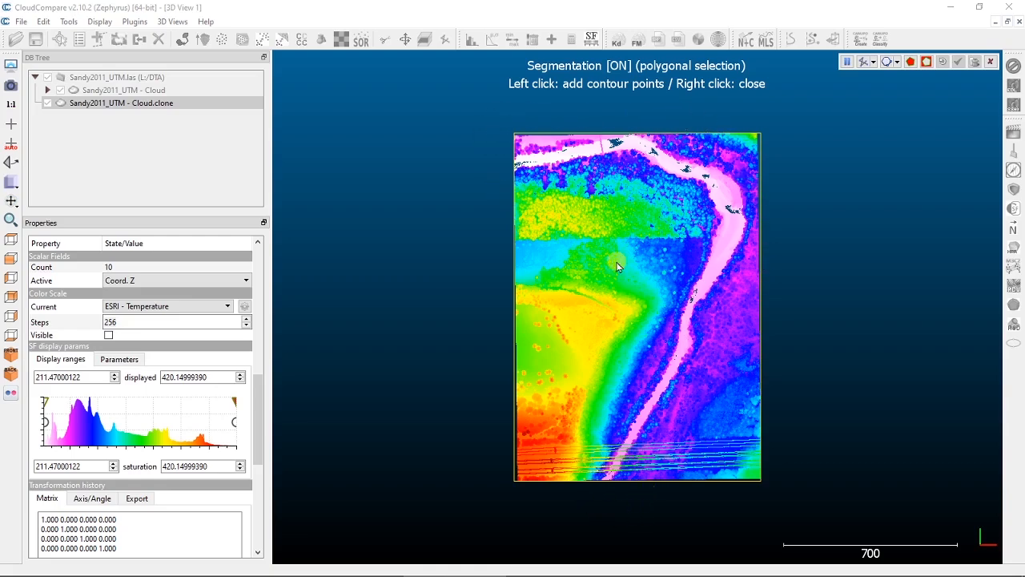
left_click(501, 185)
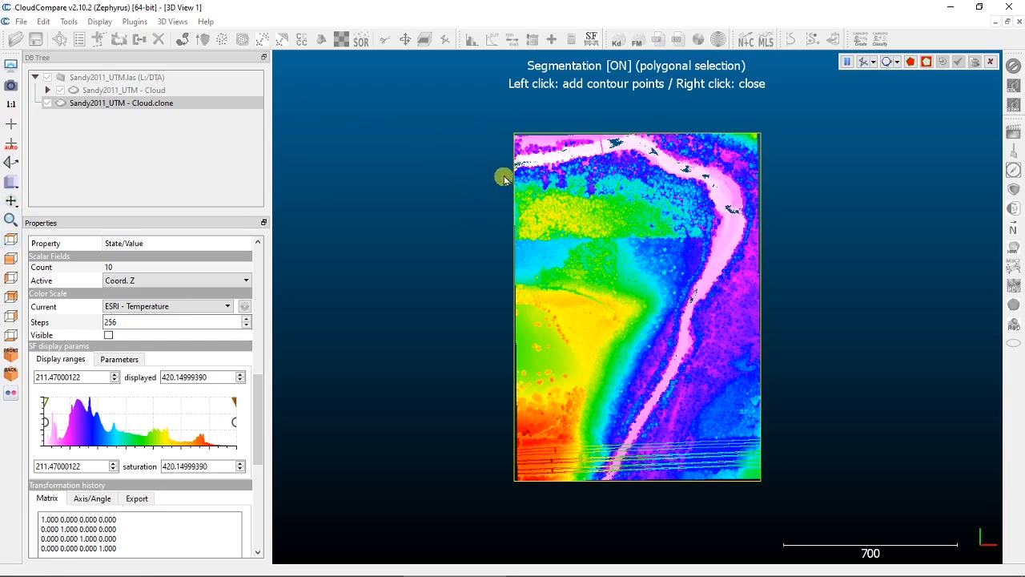
left_click(502, 126)
left_click(632, 123)
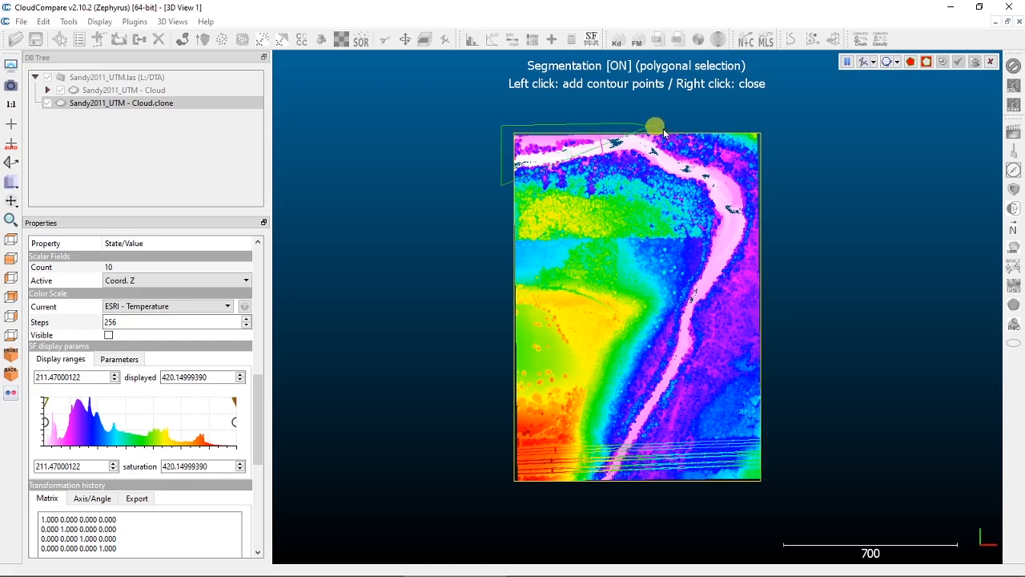
left_click(696, 142)
left_click(745, 171)
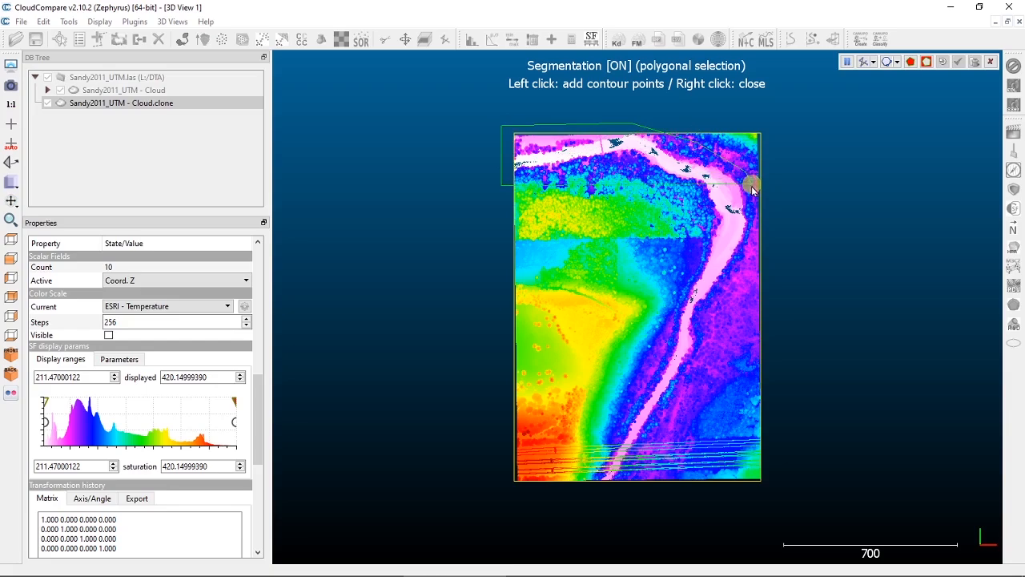
left_click(756, 201)
left_click(751, 244)
left_click(717, 311)
left_click(702, 345)
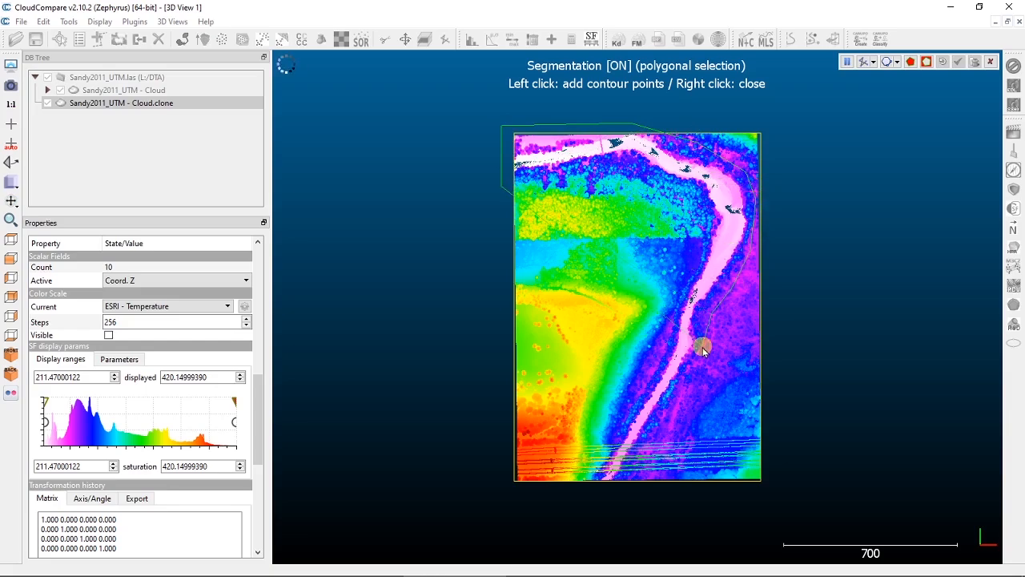
left_click(660, 424)
left_click(647, 445)
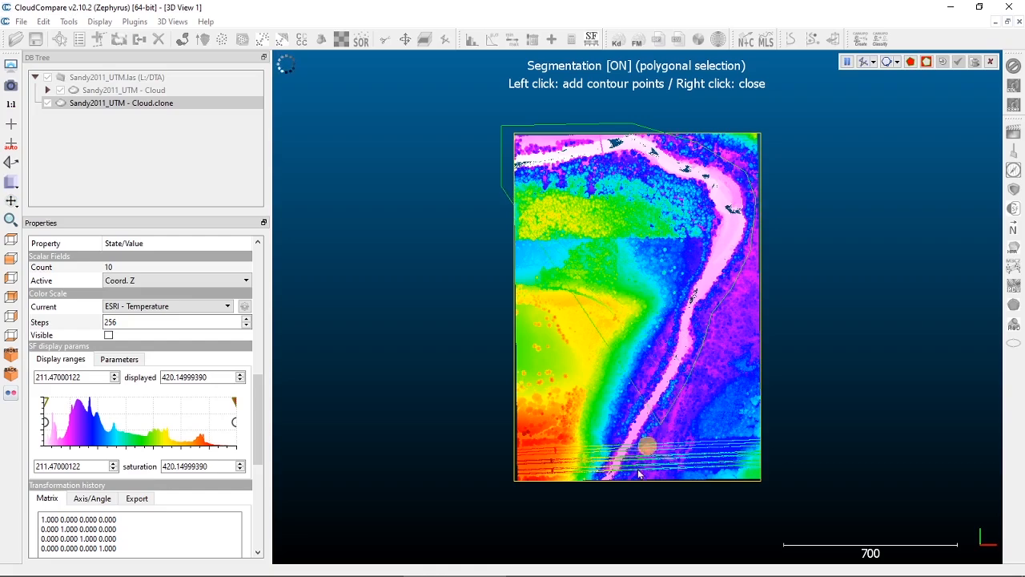
left_click(635, 473)
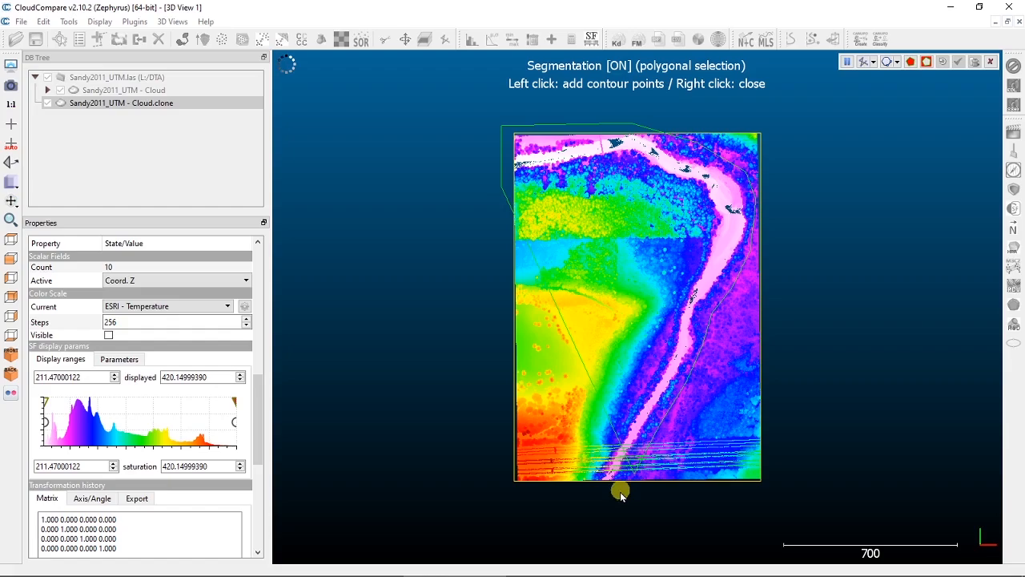
left_click(587, 492)
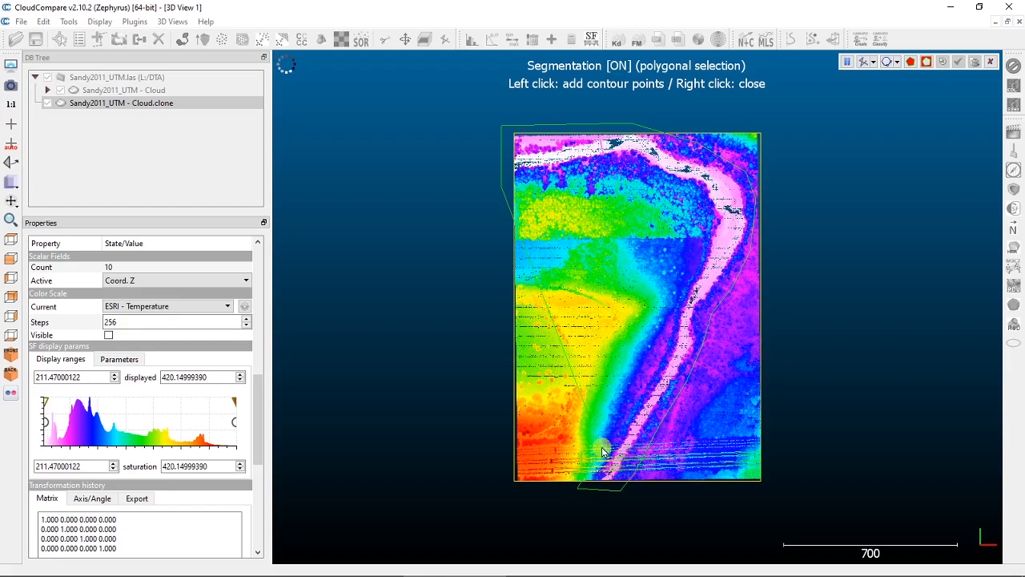
left_click(639, 376)
left_click(660, 332)
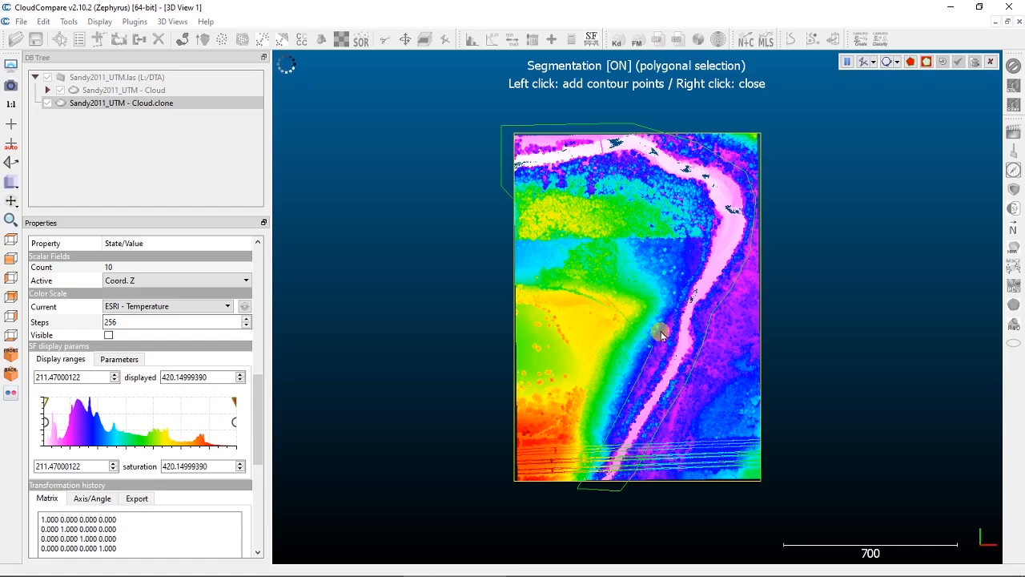
left_click(679, 279)
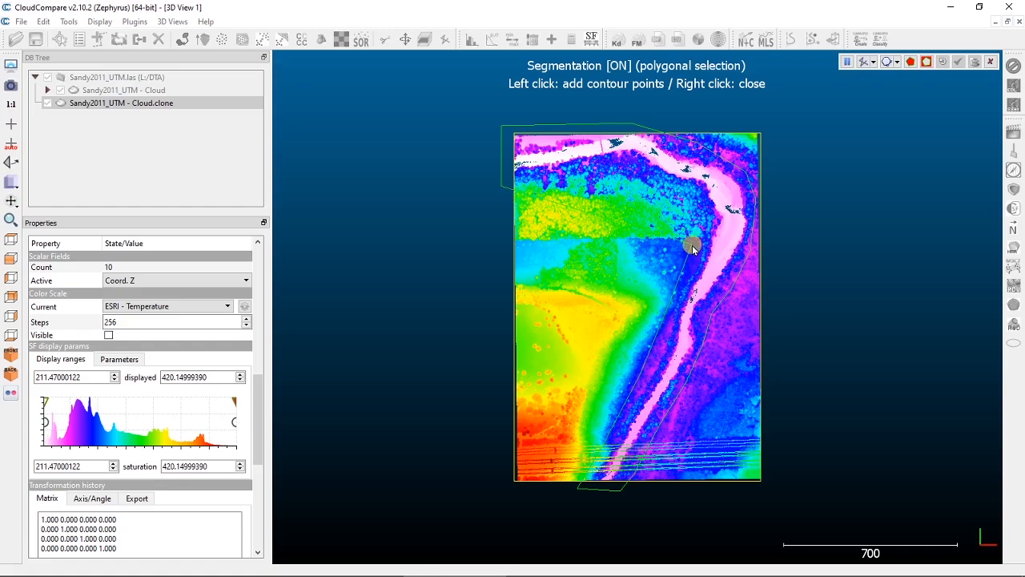
left_click(697, 205)
left_click(647, 176)
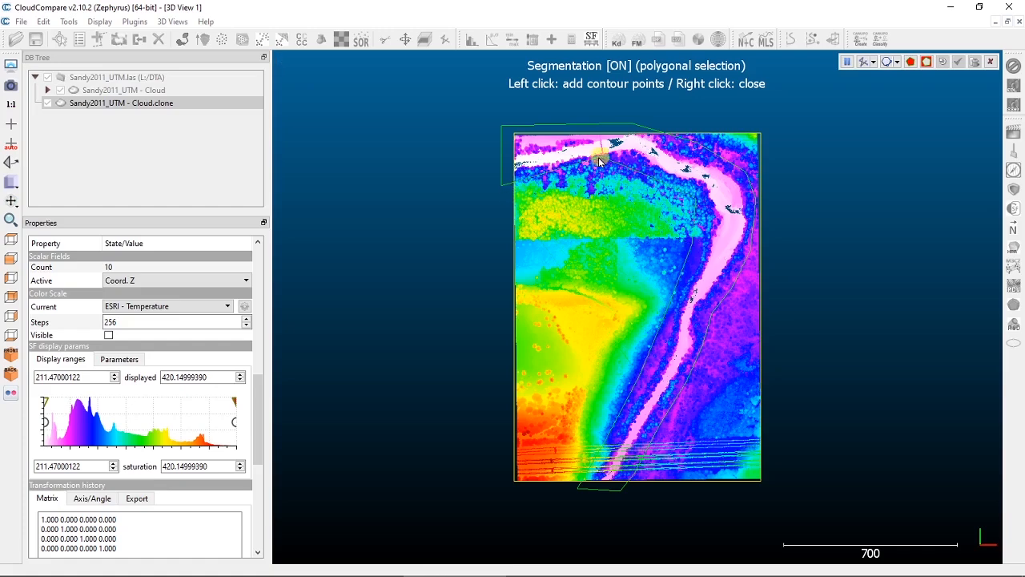
left_click(599, 165)
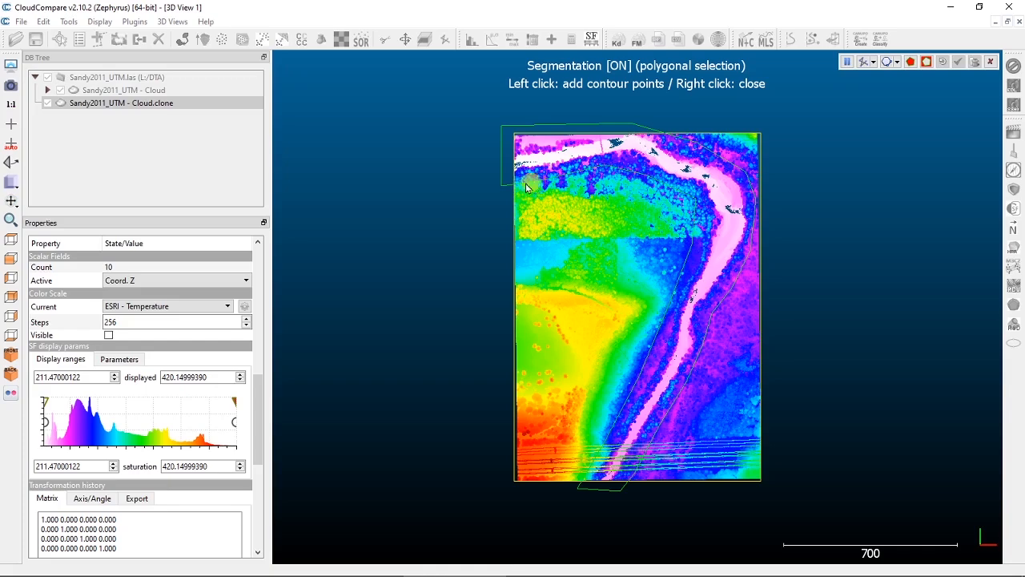
left_click(496, 187)
Segment the points inside the river polygon and confirm the segmentation into separate clouds
left_click(911, 62)
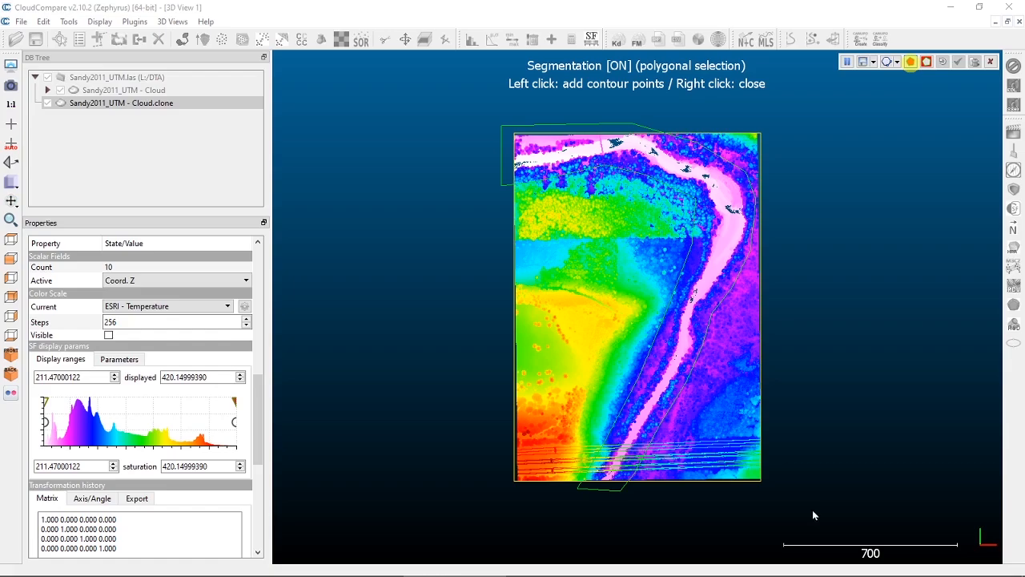
right_click(853, 170)
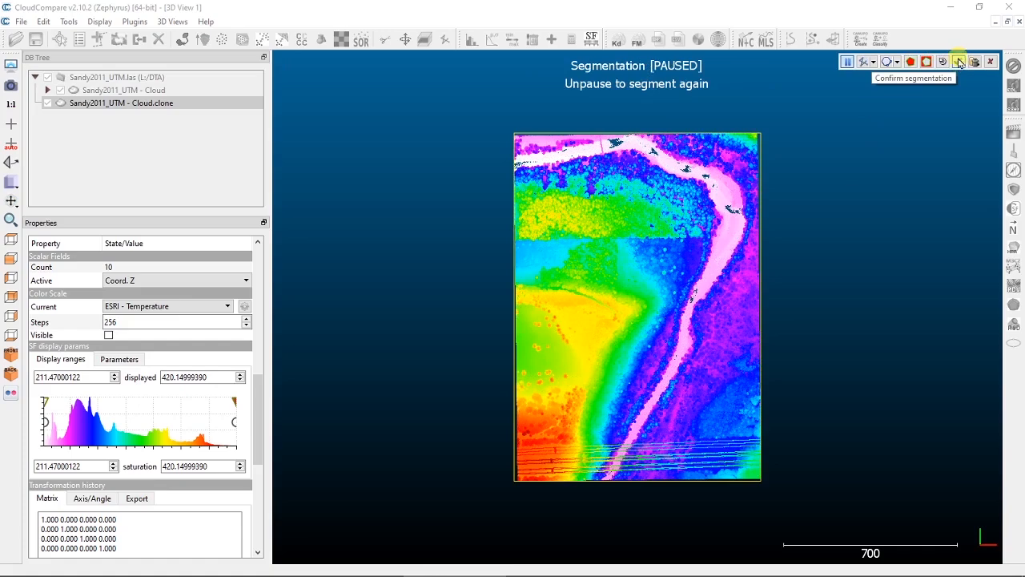
left_click(960, 63)
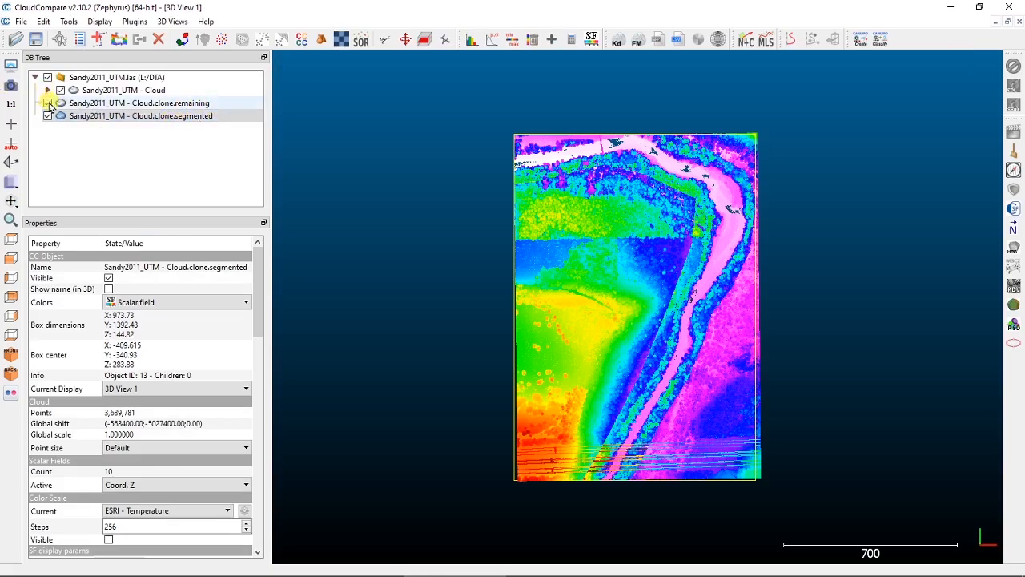
Hide the original cloud and inspect the segmented river corridor and the remaining cloud one at a time
left_click(48, 103)
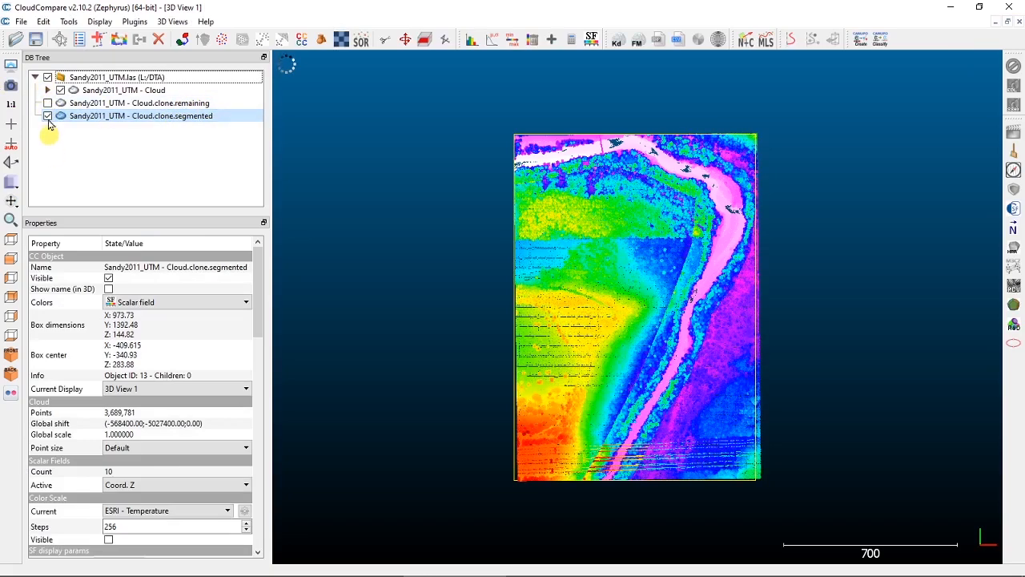
left_click(60, 90)
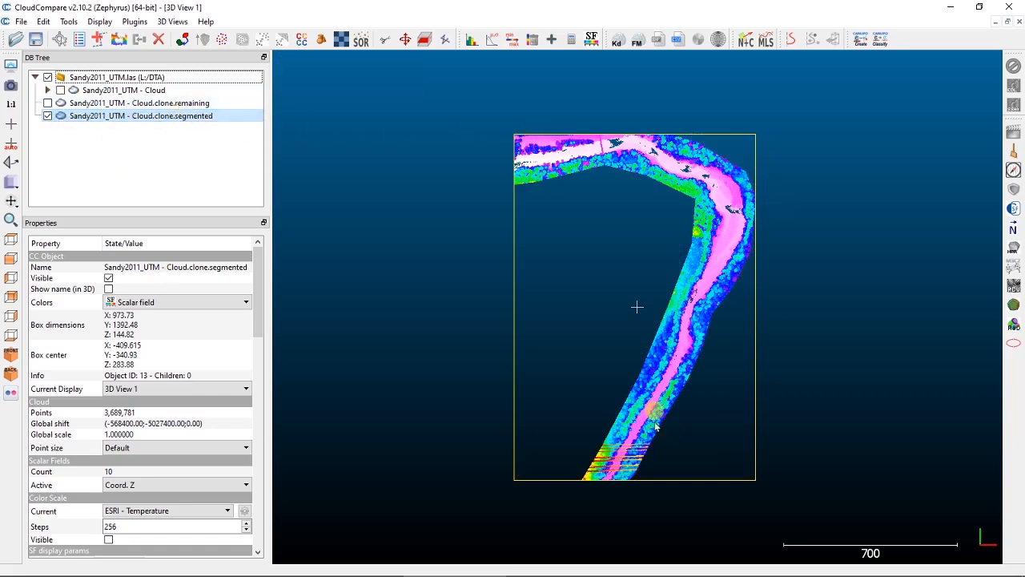
left_click(47, 115)
left_click(48, 103)
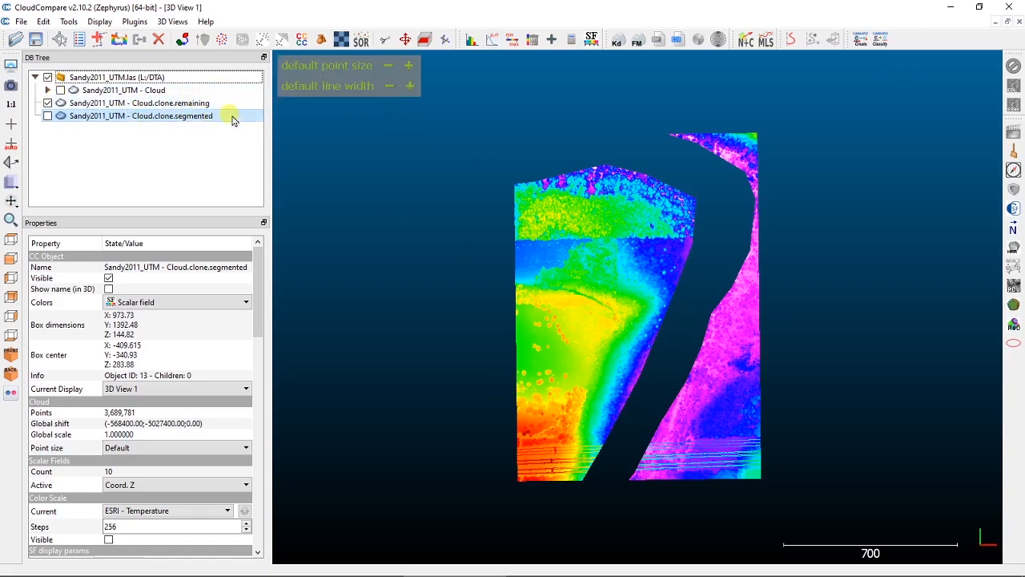
Hide the remaining cloud, check the segmented river corridor on its own, and delete both segmentation results
left_click(47, 102)
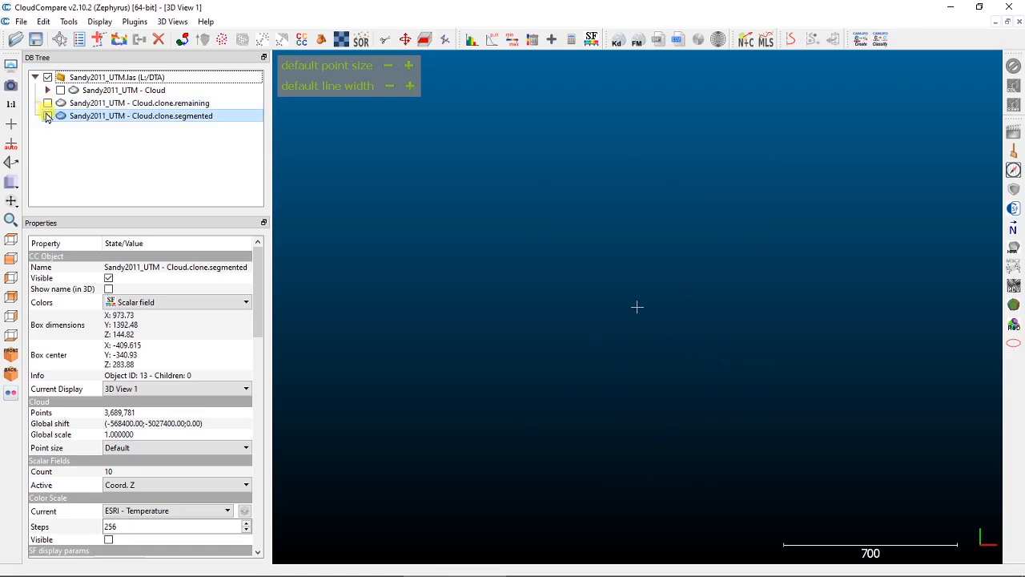
left_click(47, 116)
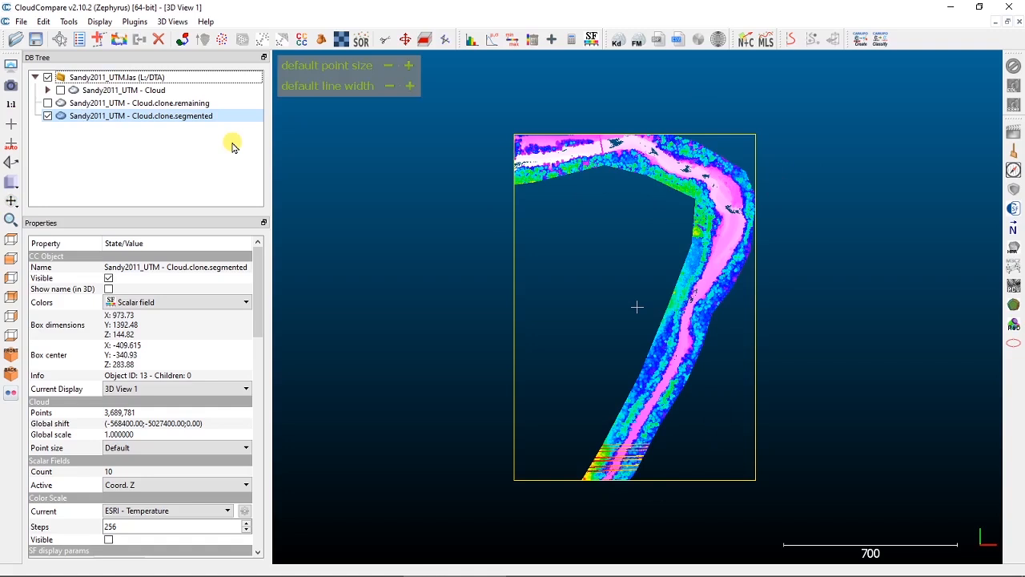
left_click(47, 116)
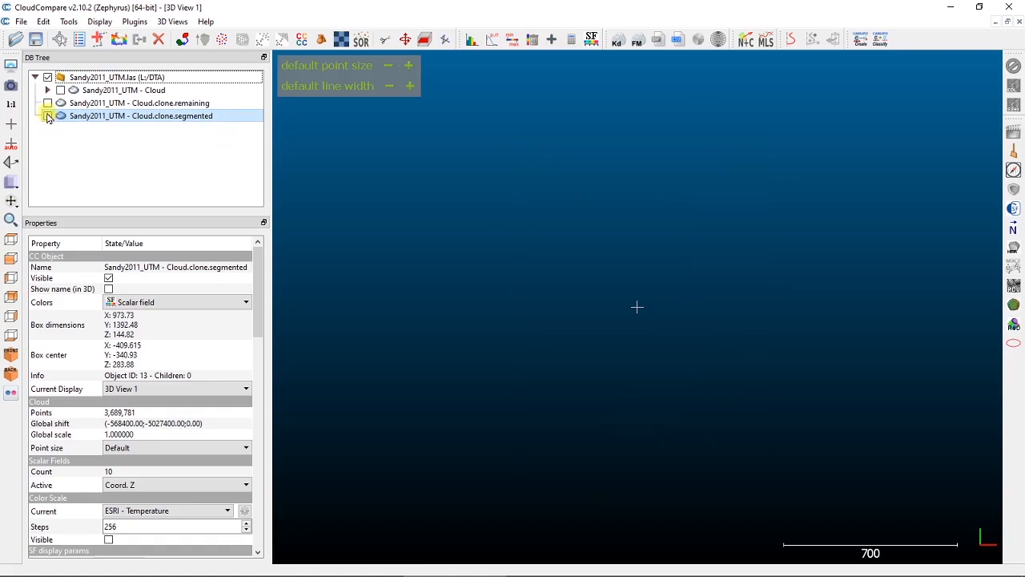
left_click(96, 104)
left_click(120, 115, "ctrl")
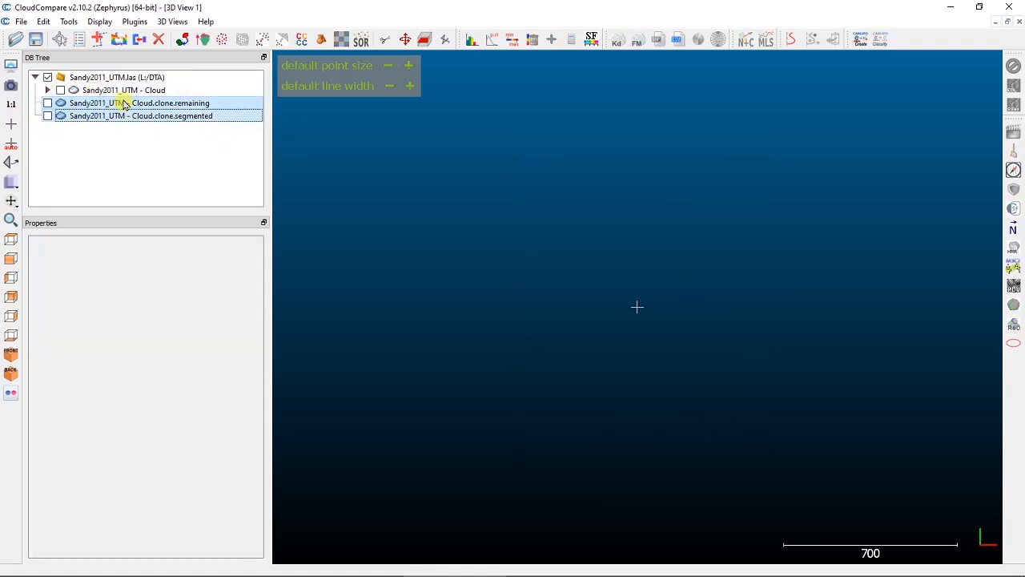
left_click(158, 40)
Clone the original Sandy2011_UTM cloud again and display and select the clone
left_click(103, 91)
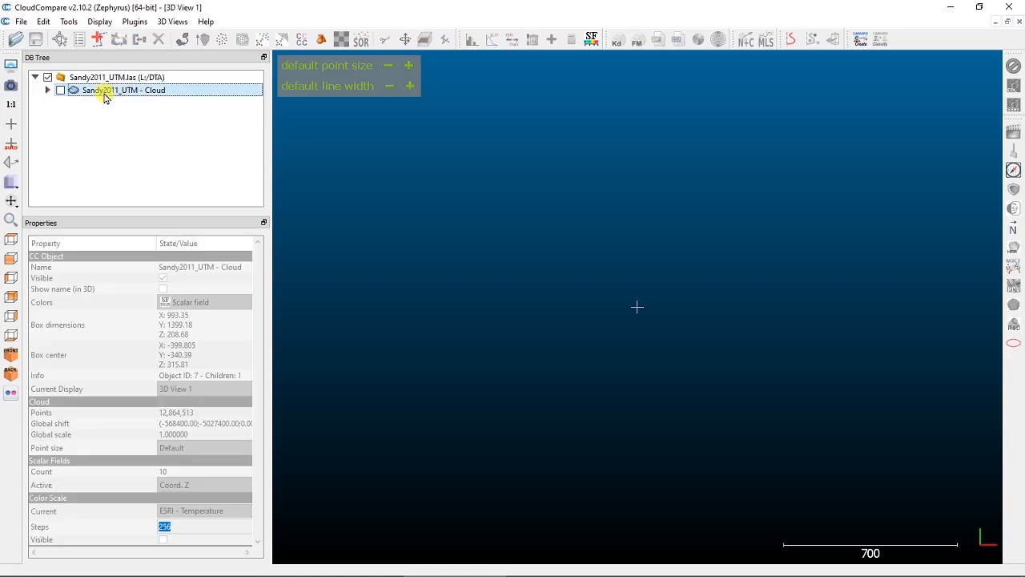
left_click(120, 41)
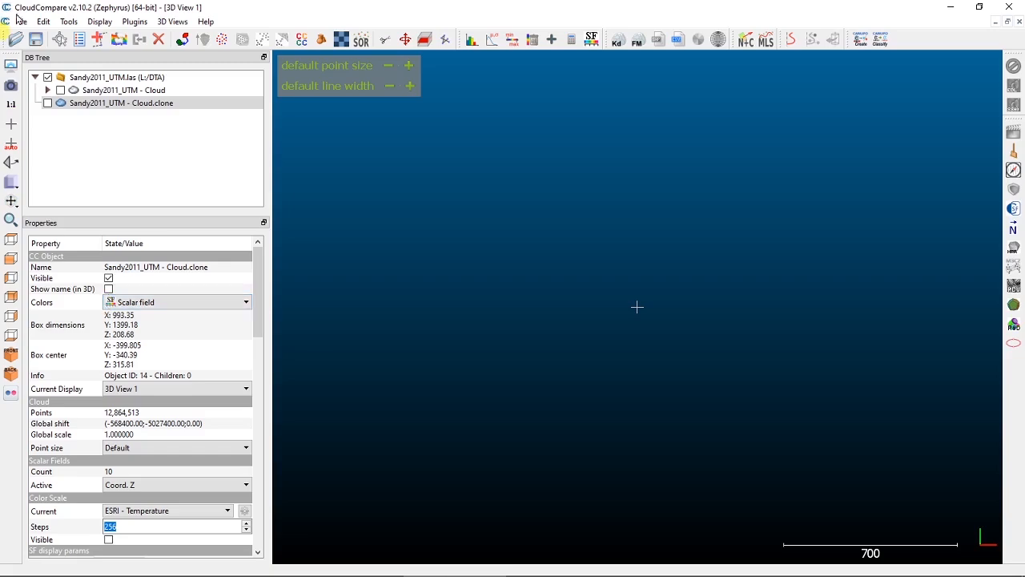
left_click(123, 105)
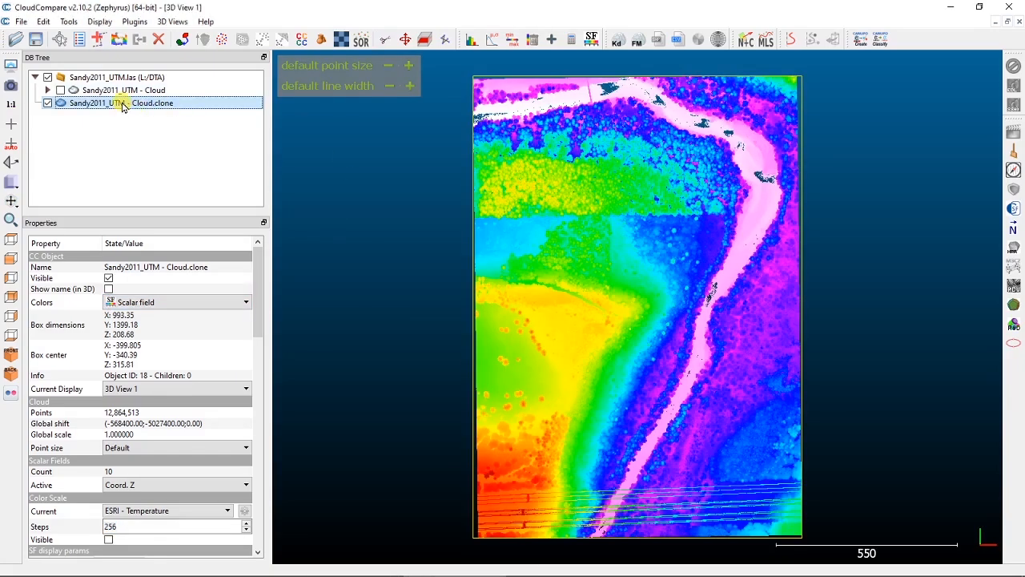
Start segmenting the clone and cut out the northwestern river reach with a four-sided polygon extending past the cloud's west edge
left_click(387, 42)
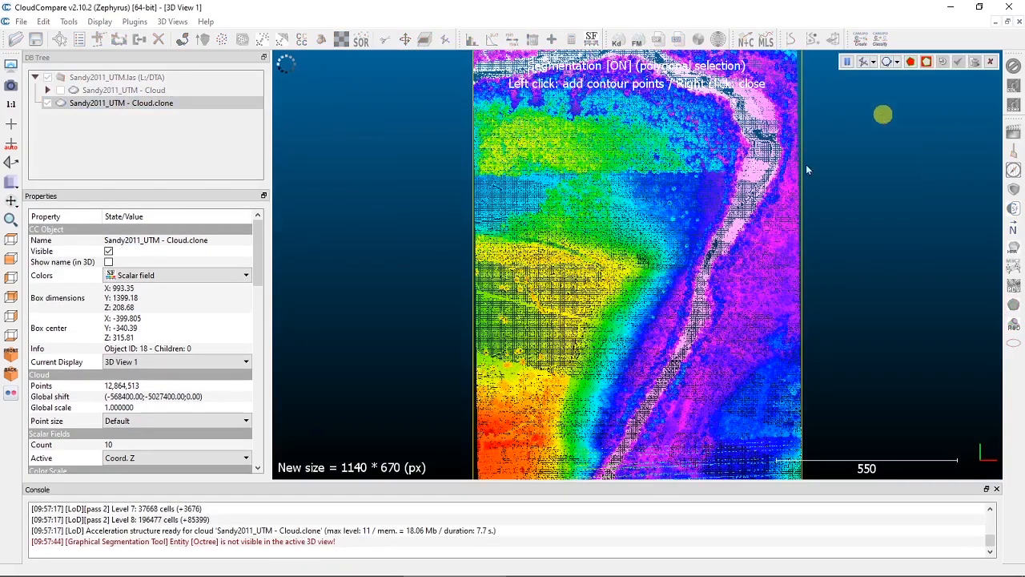
left_click(996, 488)
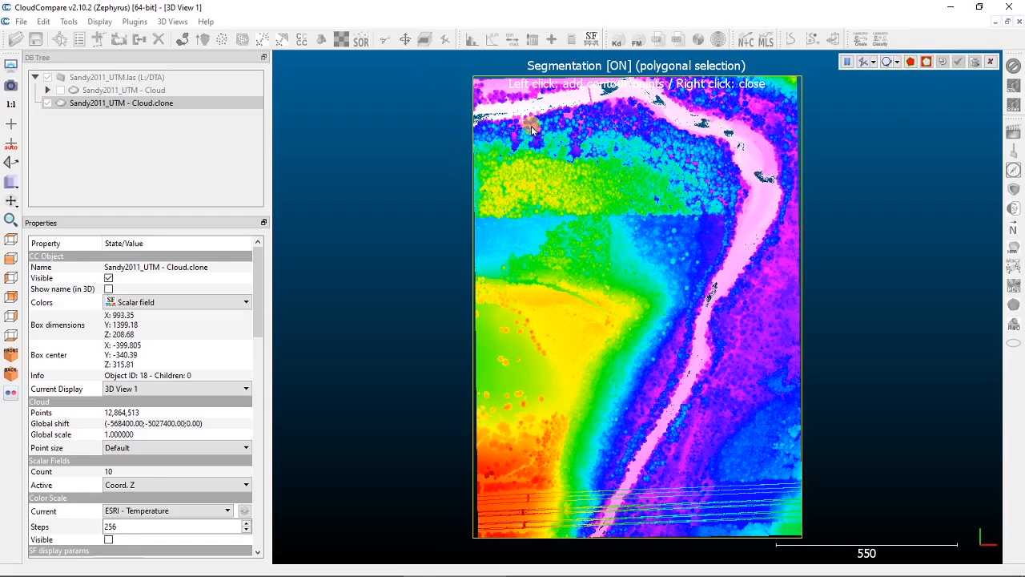
left_click(462, 143)
left_click(594, 112)
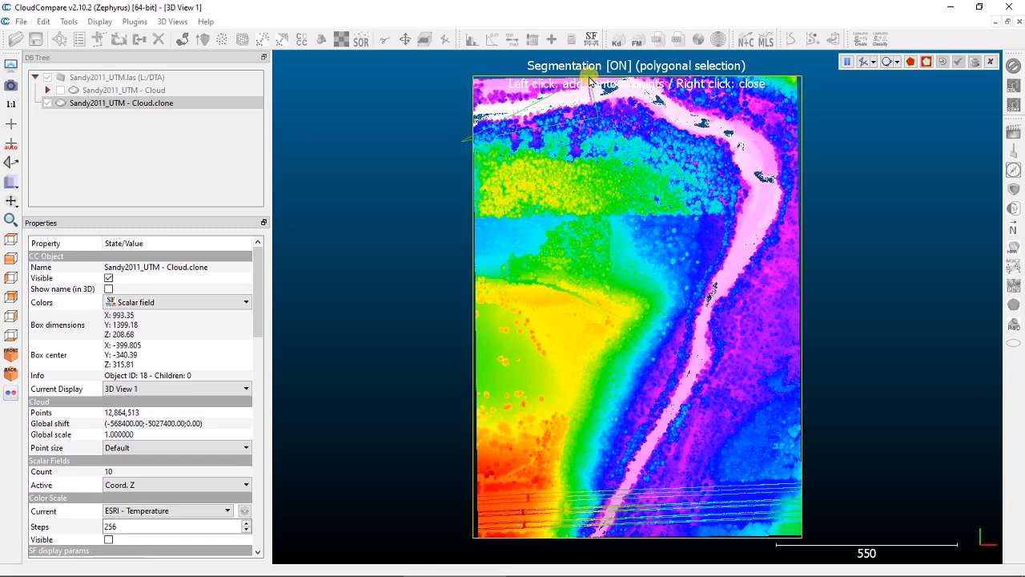
left_click(462, 98)
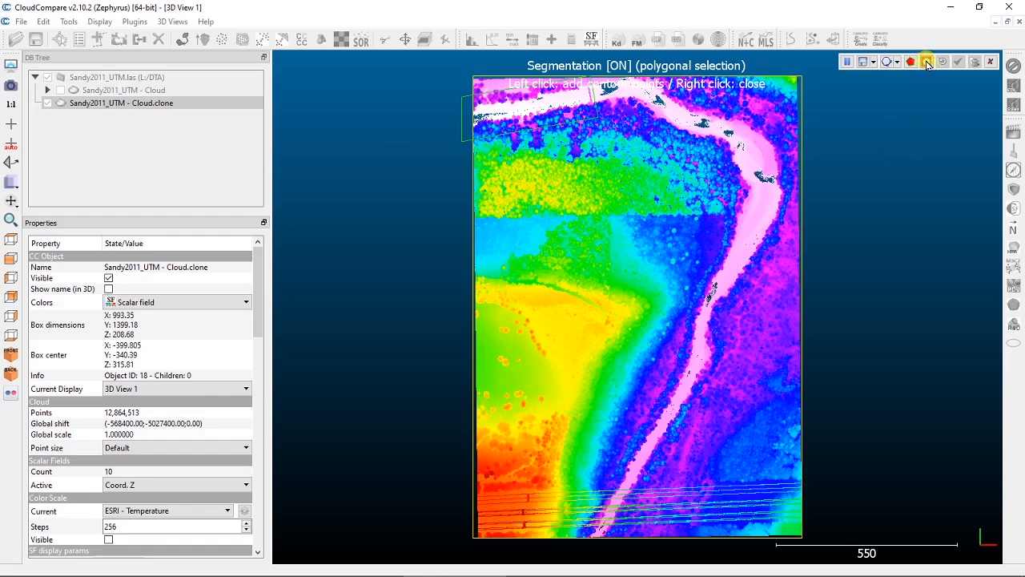
left_click(926, 63)
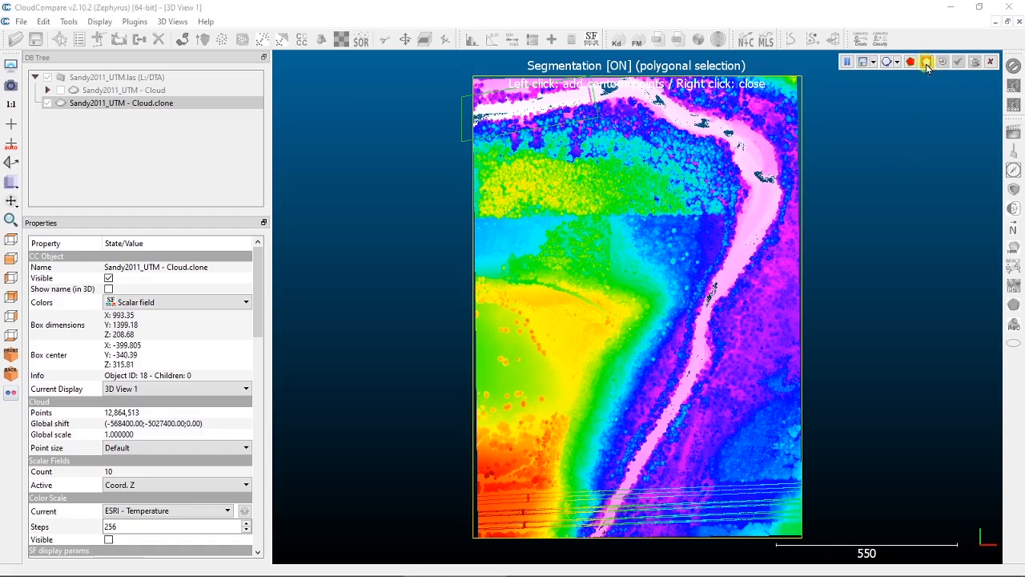
left_click(892, 382)
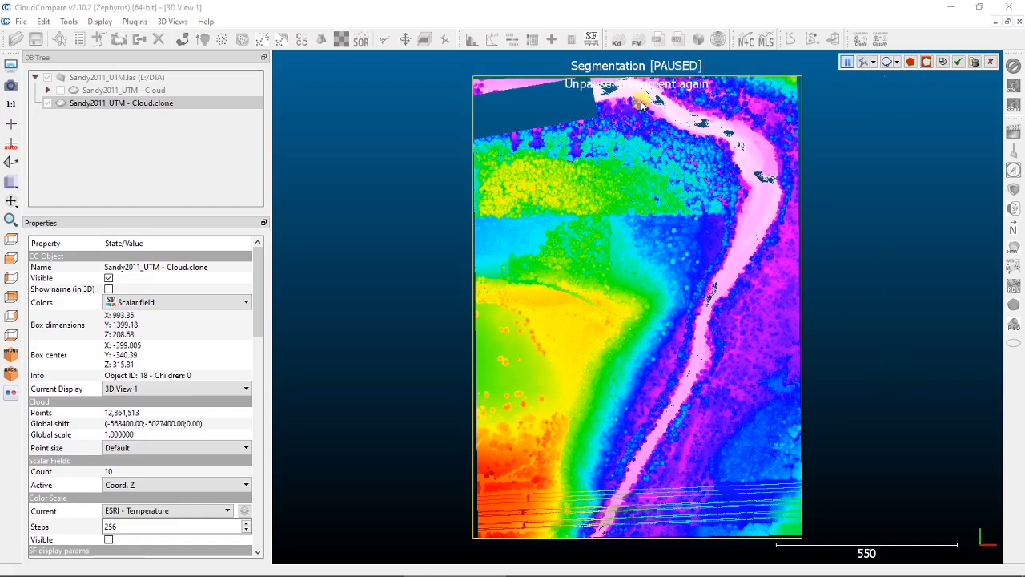
Resume segmentation and cut out the river's northeastern bend with a polygon drawn around both banks
right_click_drag(640, 104, 642, 127)
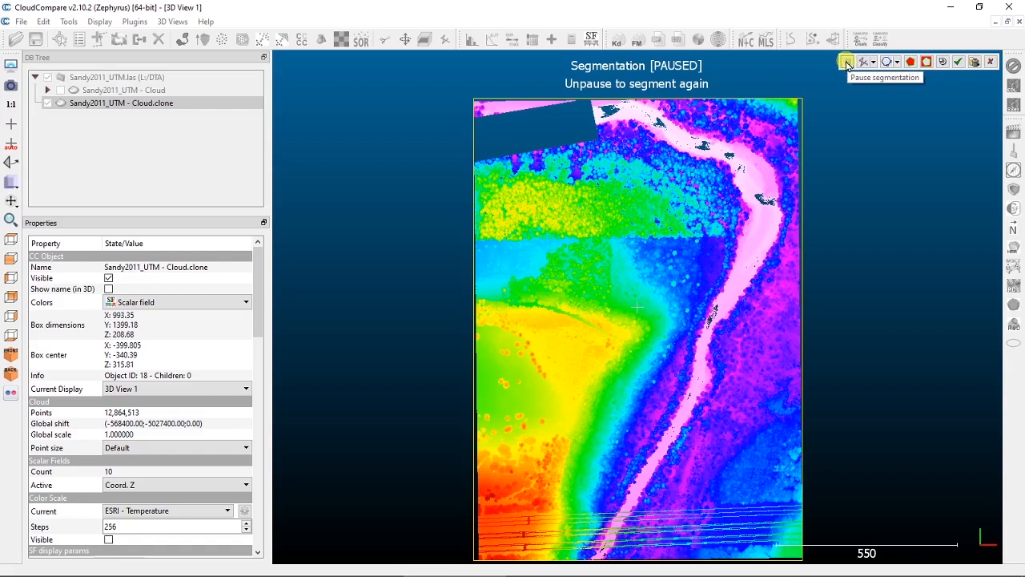
left_click(846, 62)
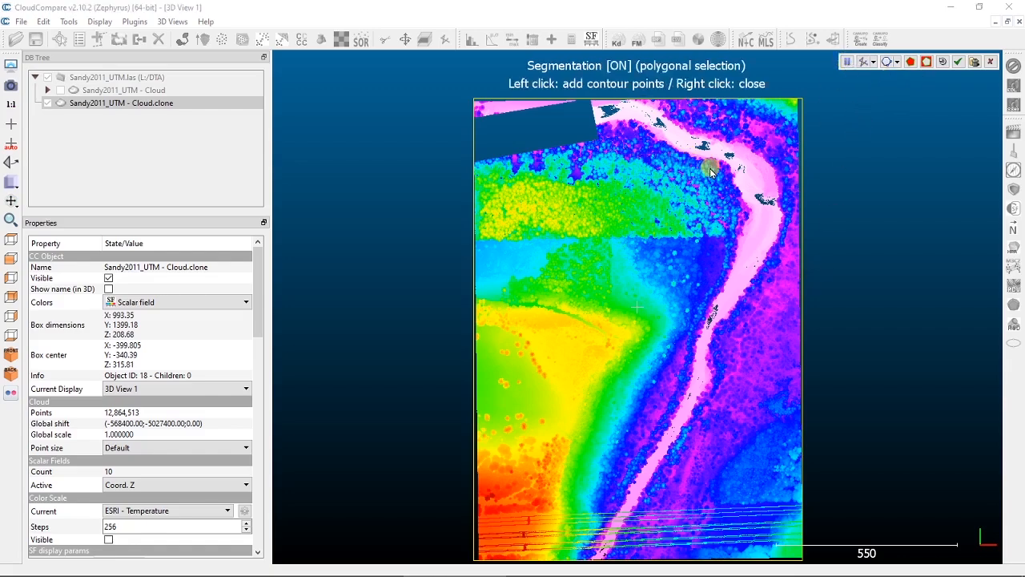
left_click(729, 156)
left_click(761, 142)
left_click(796, 189)
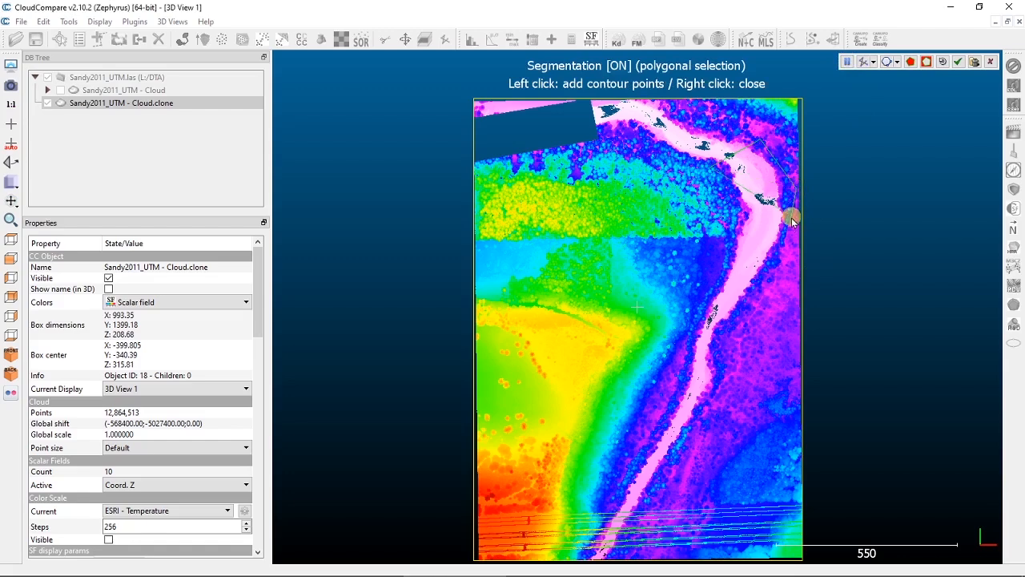
left_click(766, 274)
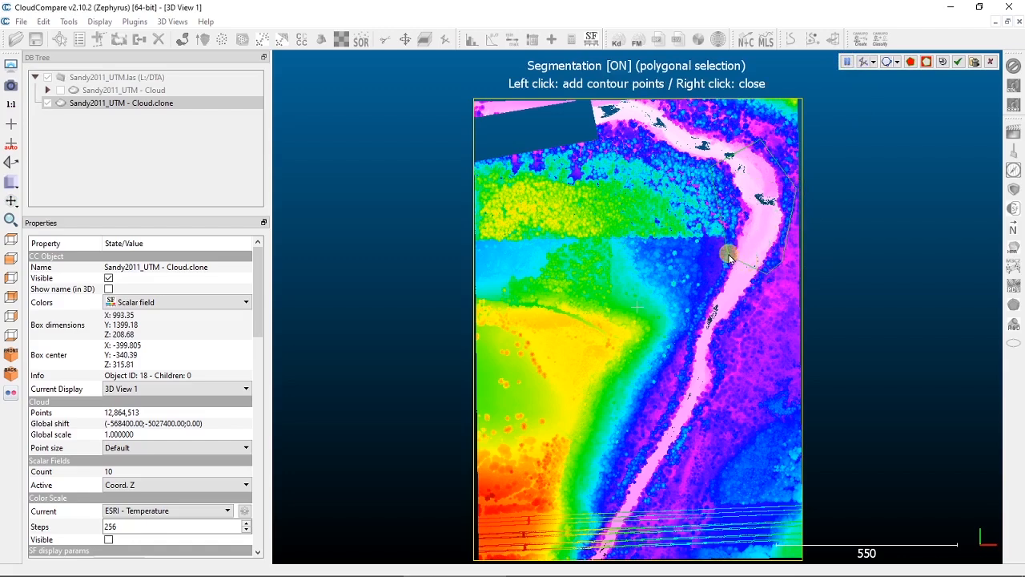
left_click(729, 251)
right_click(730, 203)
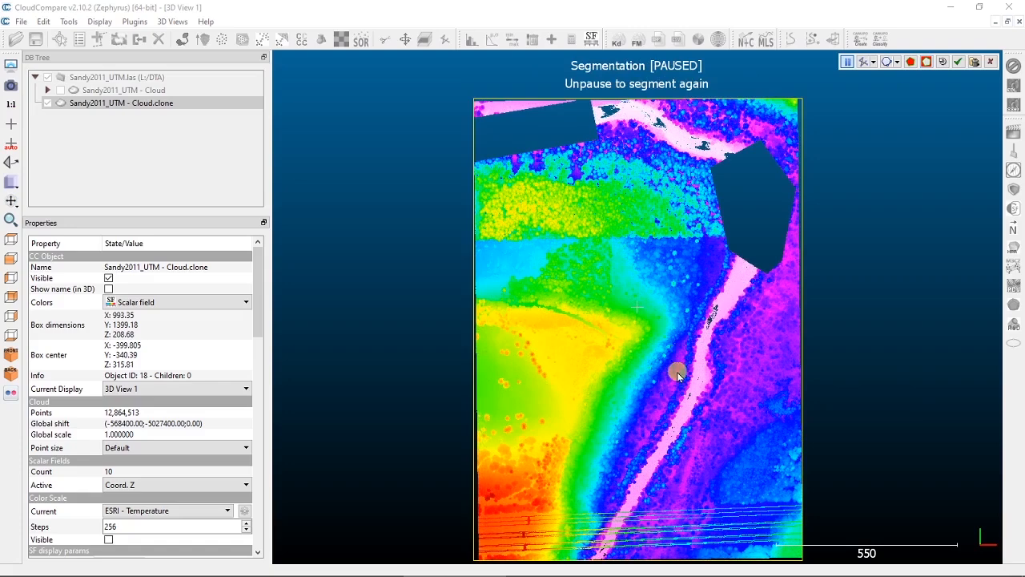
Cut out the southern river reach with a slanted four-sided polygon and confirm the segmentation into separate clouds
left_click(846, 62)
left_click(679, 366)
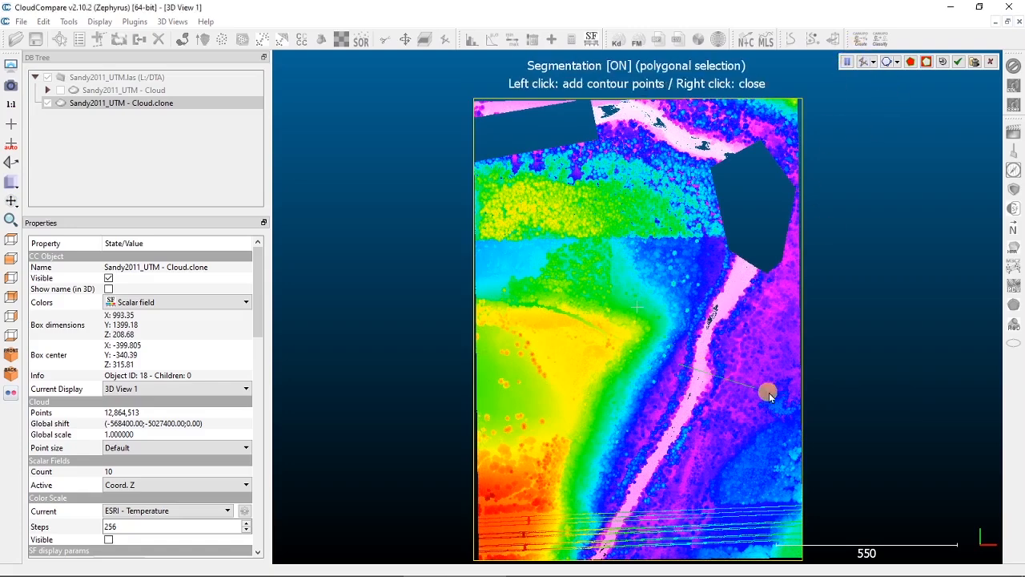
left_click(724, 383)
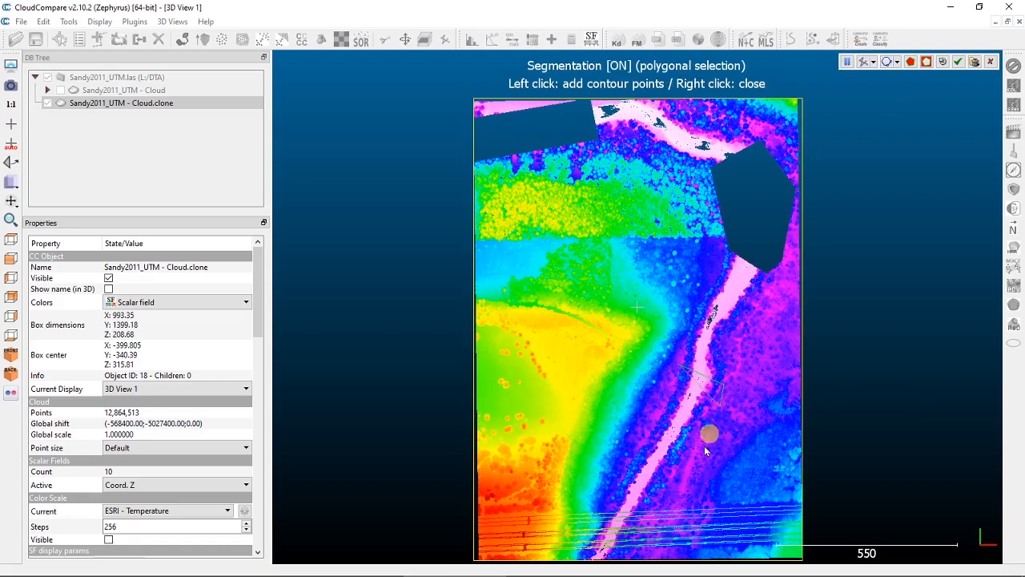
left_click(658, 522)
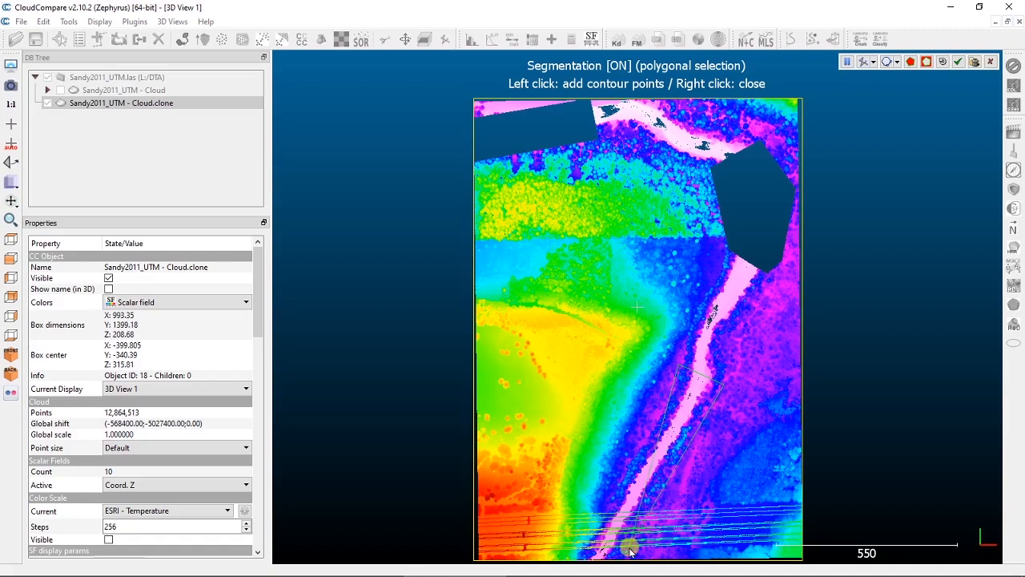
left_click(581, 544)
right_click(698, 398)
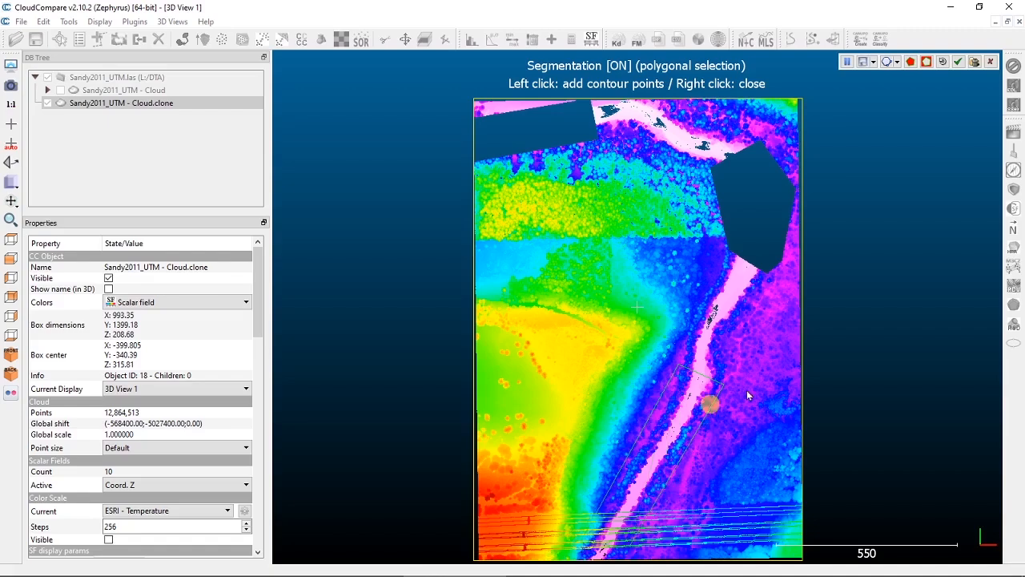
left_click(927, 64)
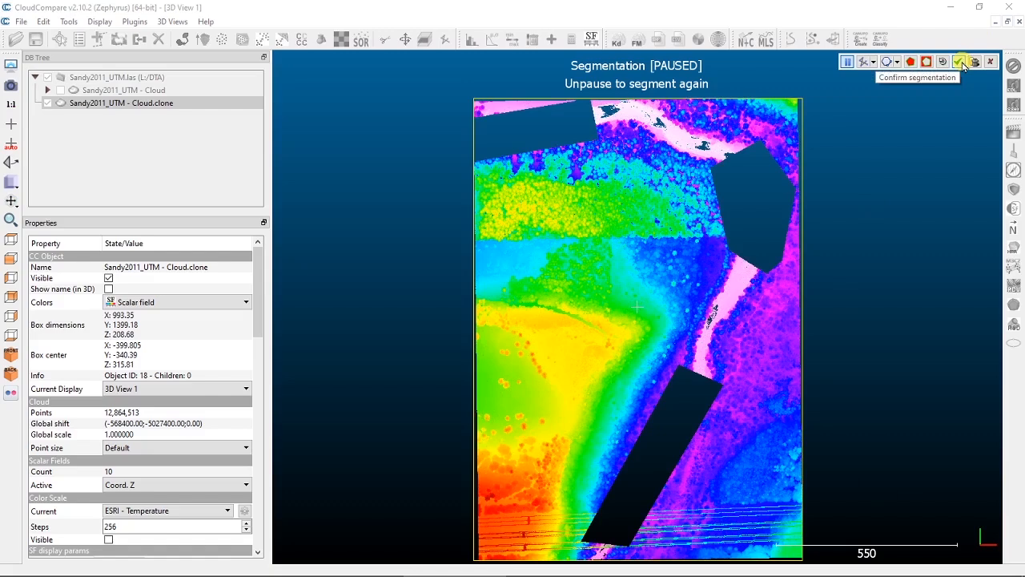
left_click(959, 62)
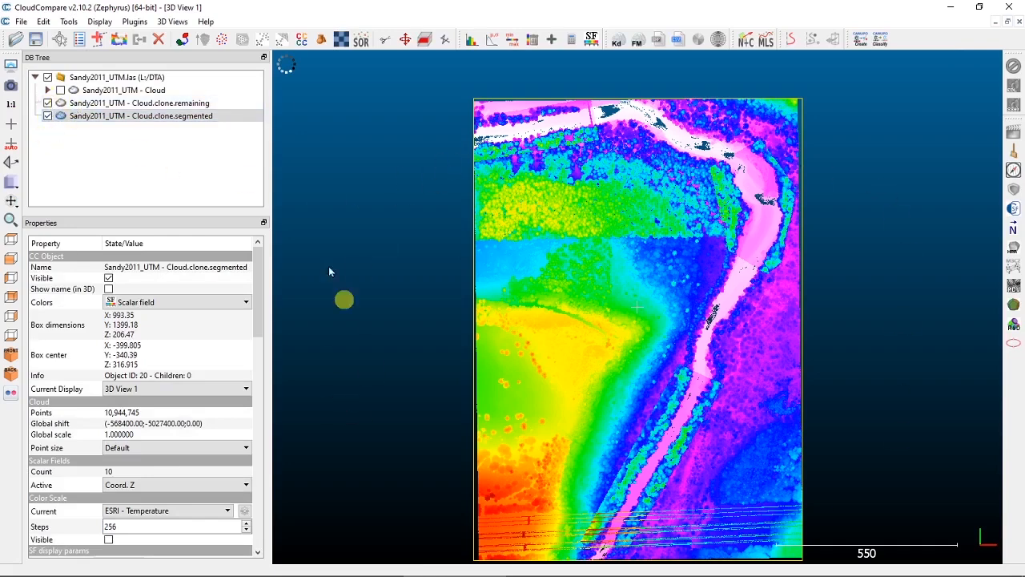
Inspect the cut-out river pieces and the rest of the cloned cloud one at a time
left_click(50, 115)
left_click(47, 116)
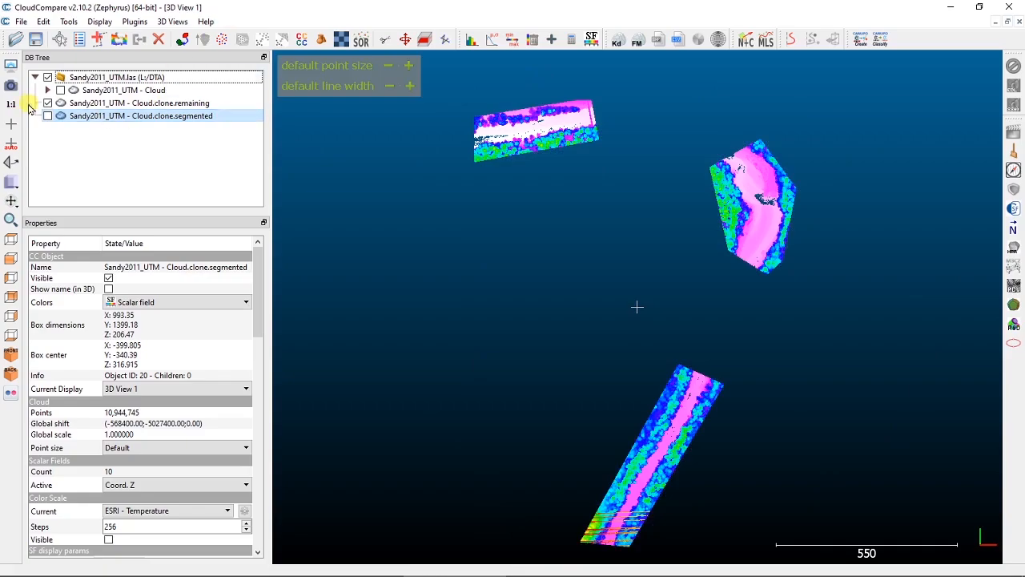
left_click(47, 116)
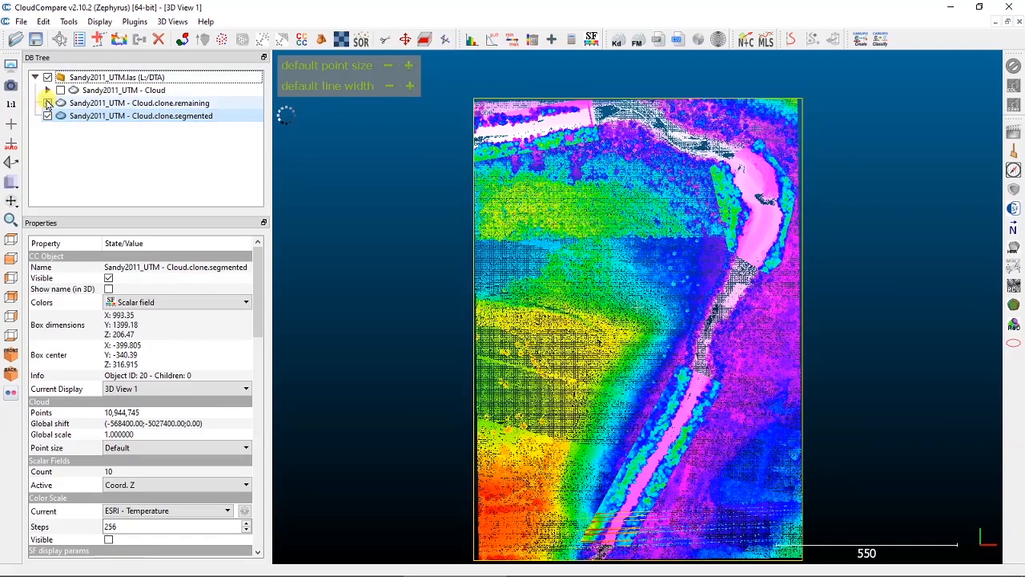
left_click(48, 102)
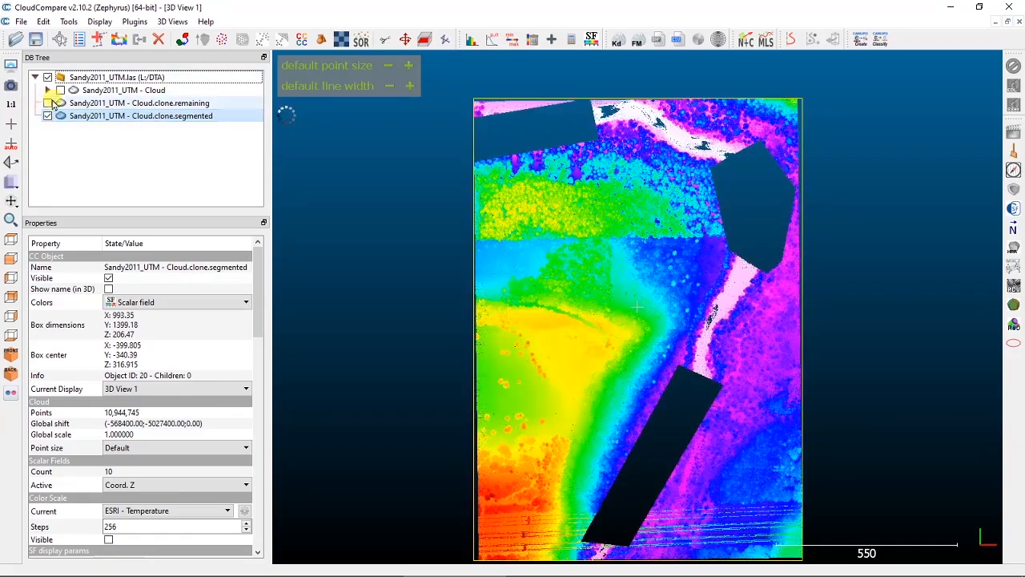
left_click(47, 116)
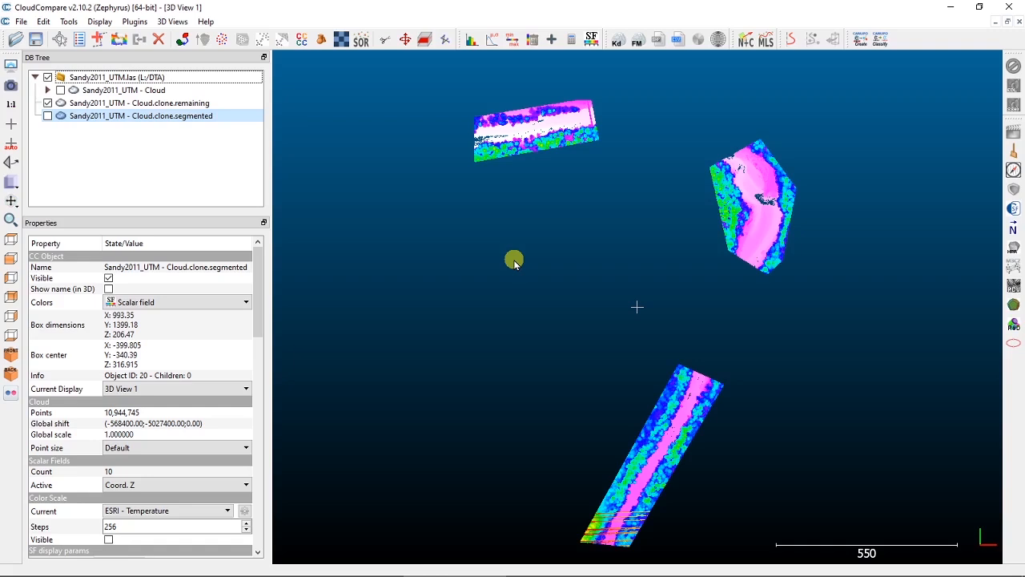
Hide both segmentation results and select and display the original Sandy2011_UTM cloud
left_click(48, 103)
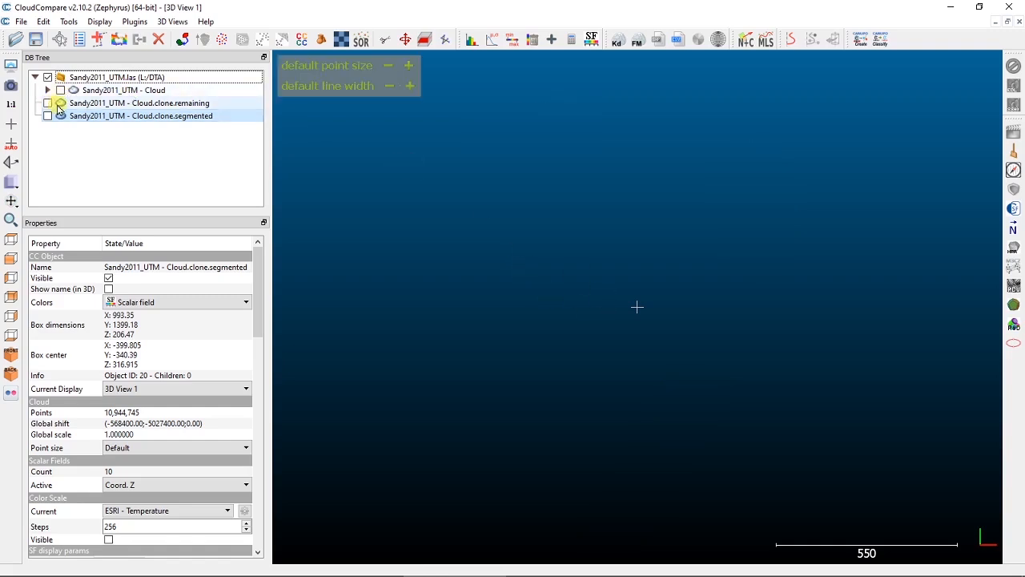
left_click(98, 90)
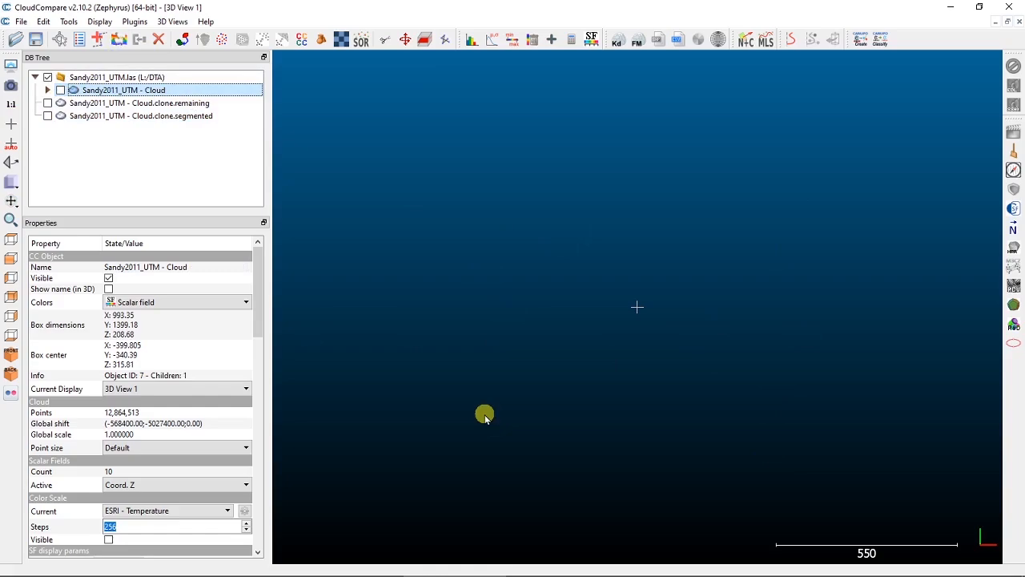
left_click(60, 90)
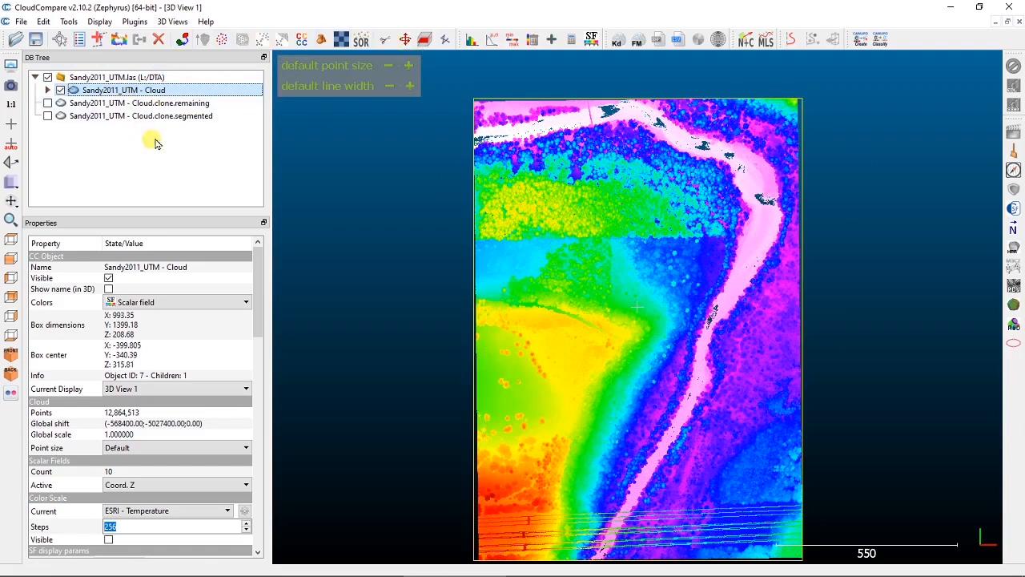
Look at the files available to open in the DTA folder without loading any
left_click(16, 39)
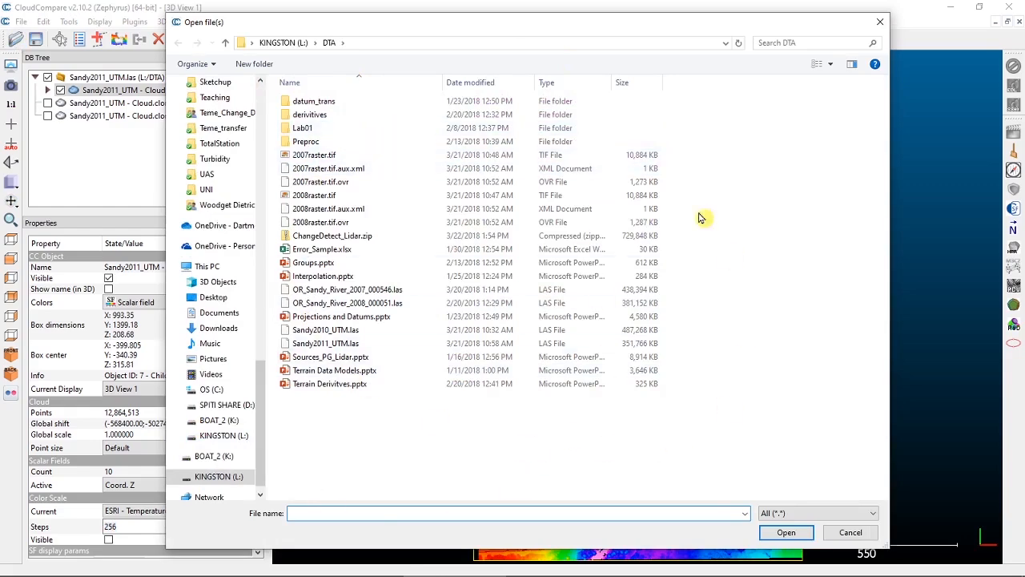
left_click(850, 532)
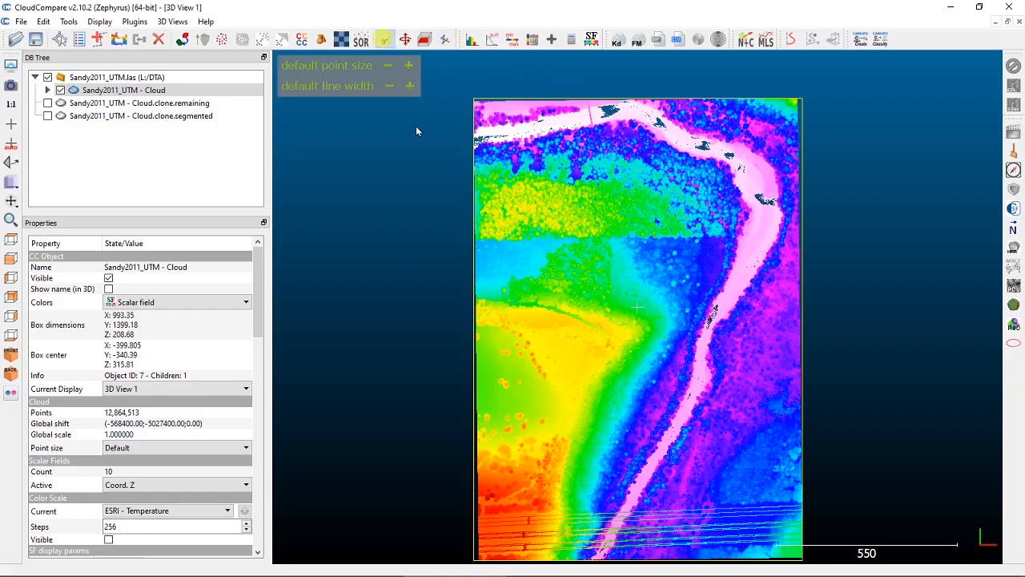
Try to segment the original Sandy2011_UTM cloud with an existing polyline, and leave segmentation without cutting anything
key("t")
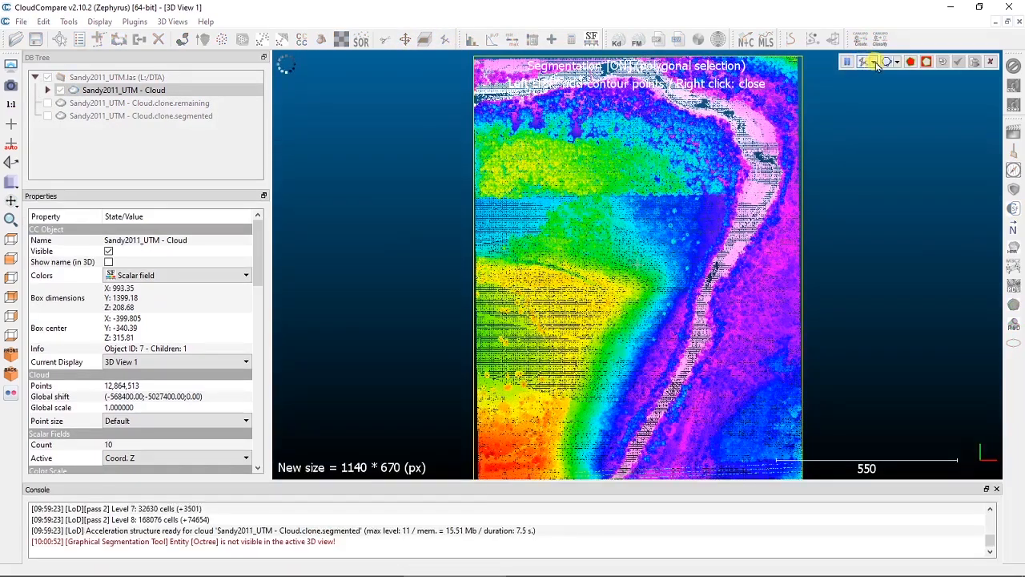
left_click(996, 490)
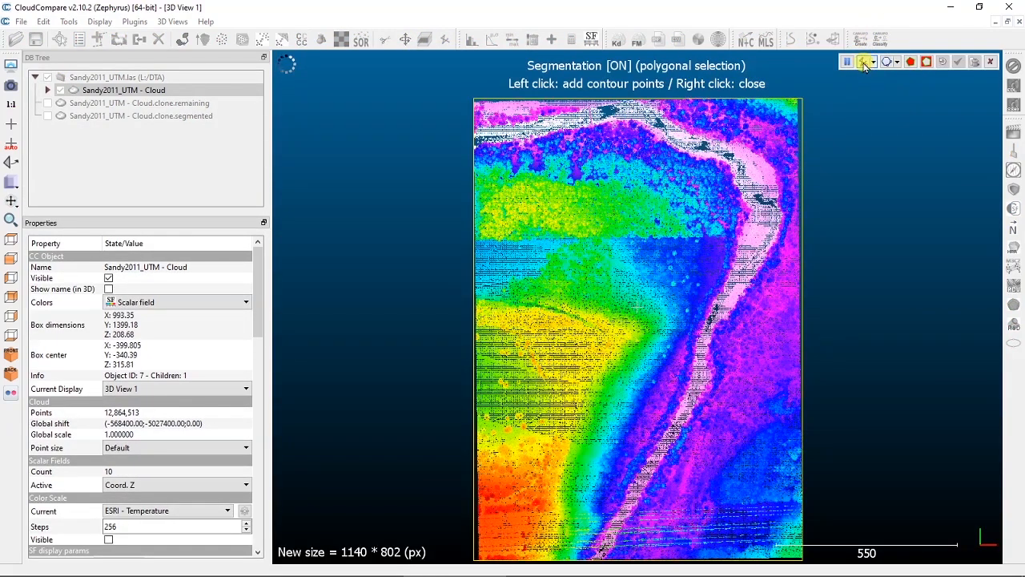
left_click(872, 63)
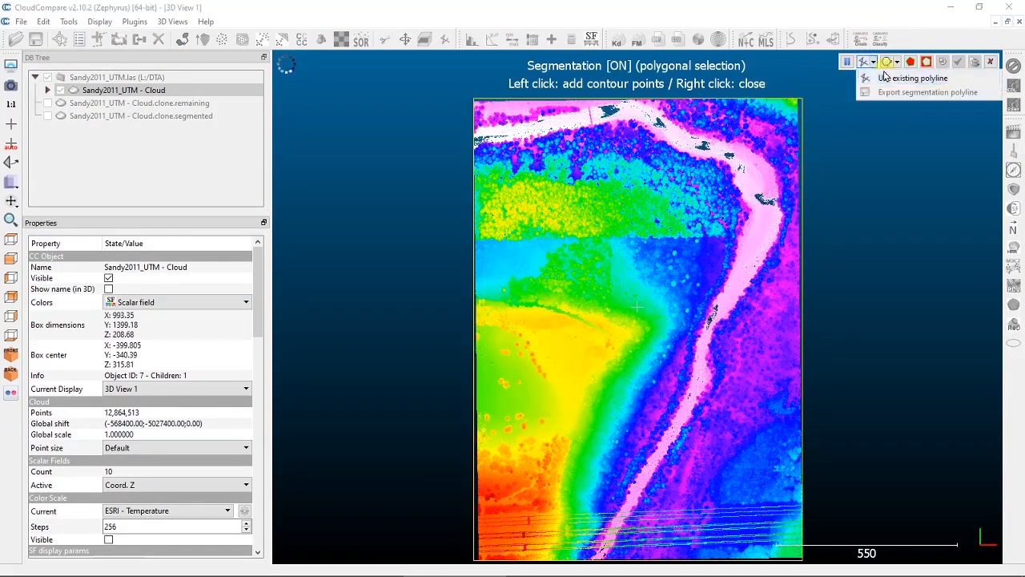
left_click(886, 78)
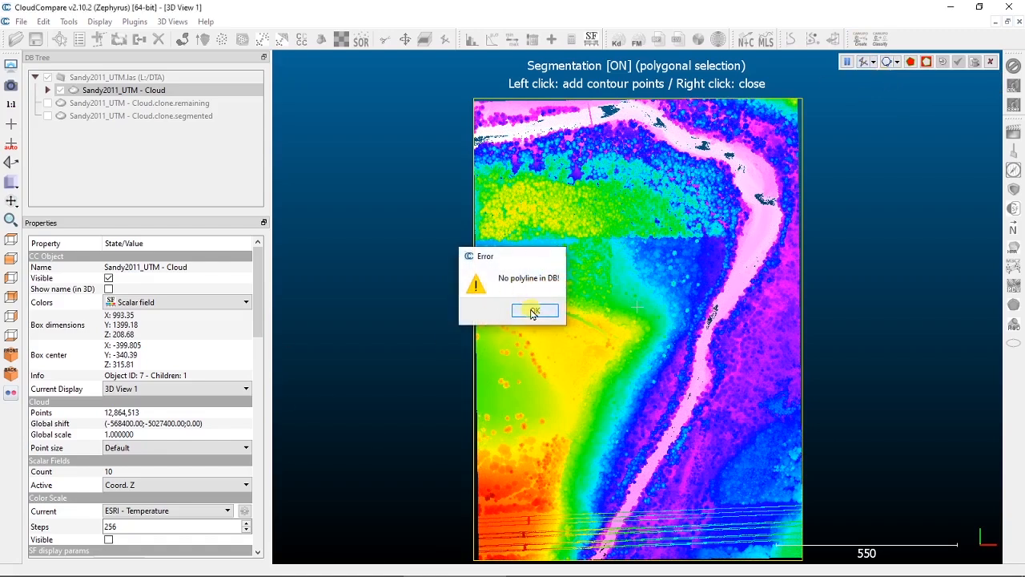
left_click(533, 310)
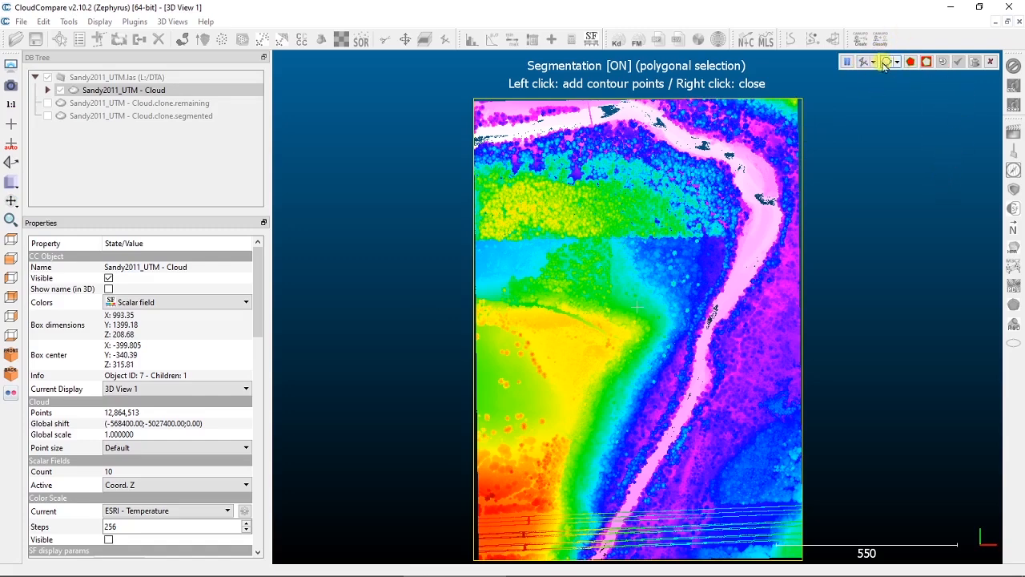
left_click(898, 63)
left_click(952, 188)
left_click(993, 64)
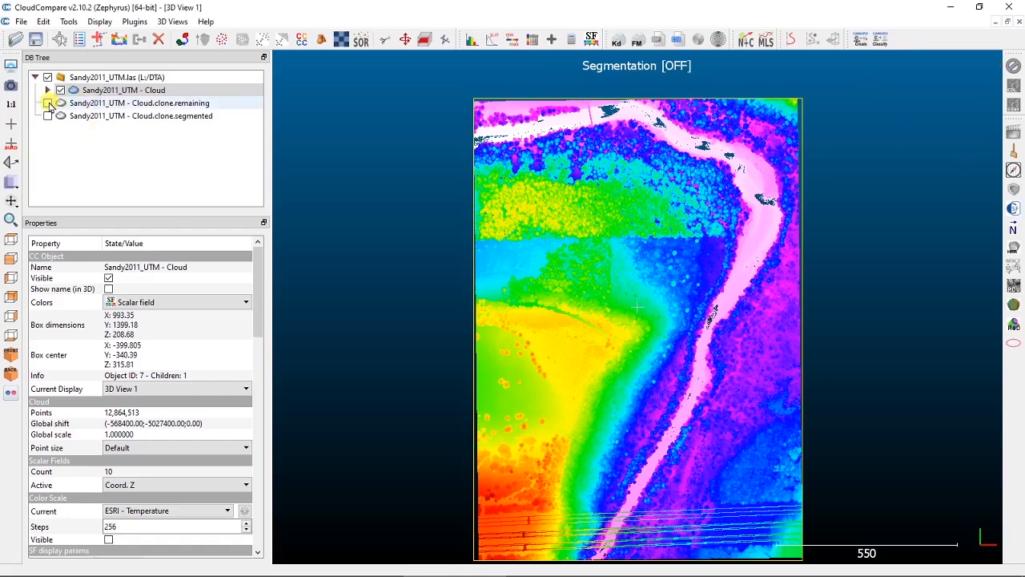
Delete both earlier segmentation results, the remaining and the segmented cloud
left_click(76, 102)
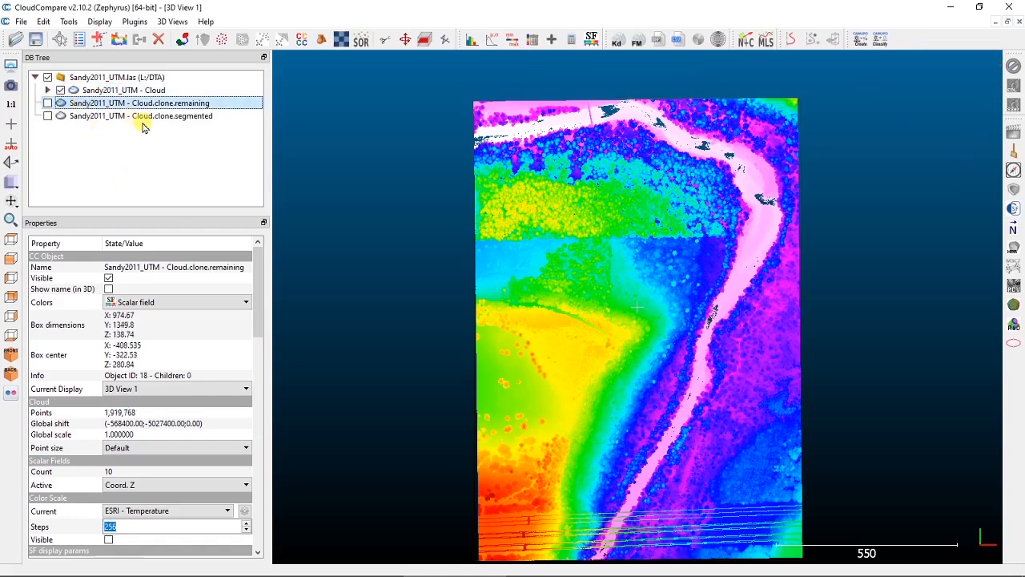
left_click(145, 116, "ctrl")
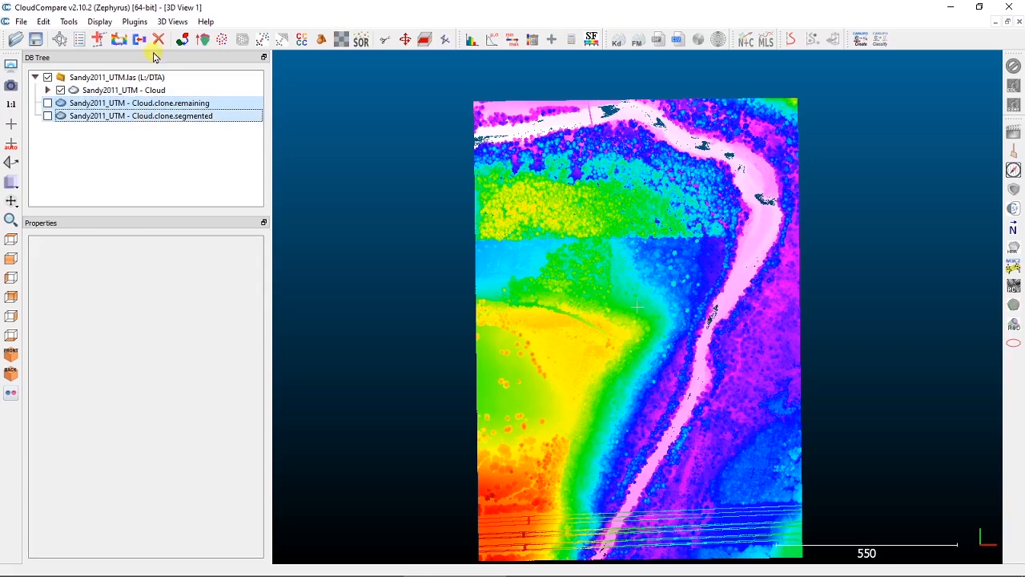
left_click(160, 41)
Clone the original Sandy2011_UTM cloud, hide the original and select the clone
left_click(126, 91)
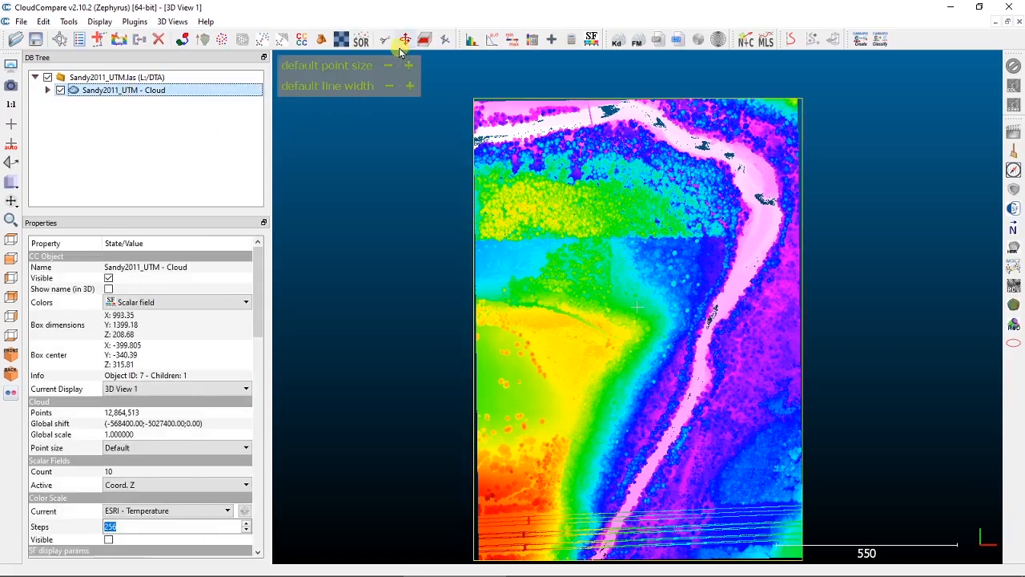
left_click(118, 38)
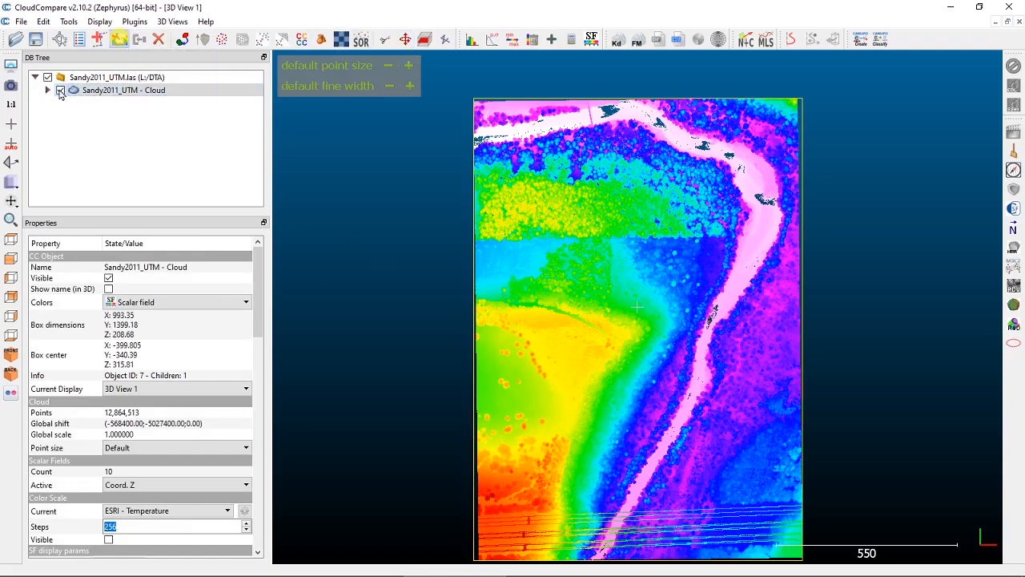
left_click(60, 90)
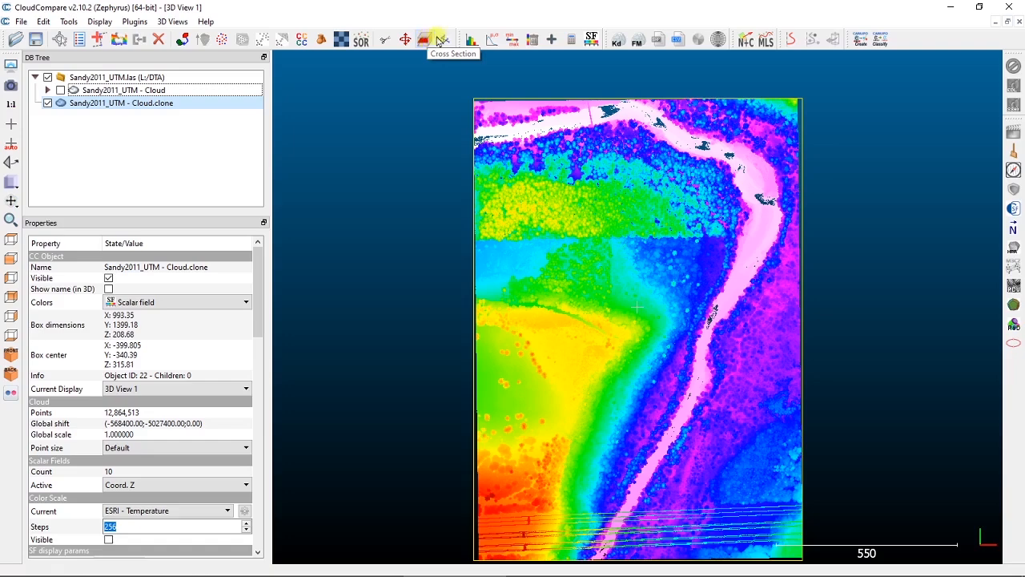
left_click(138, 104)
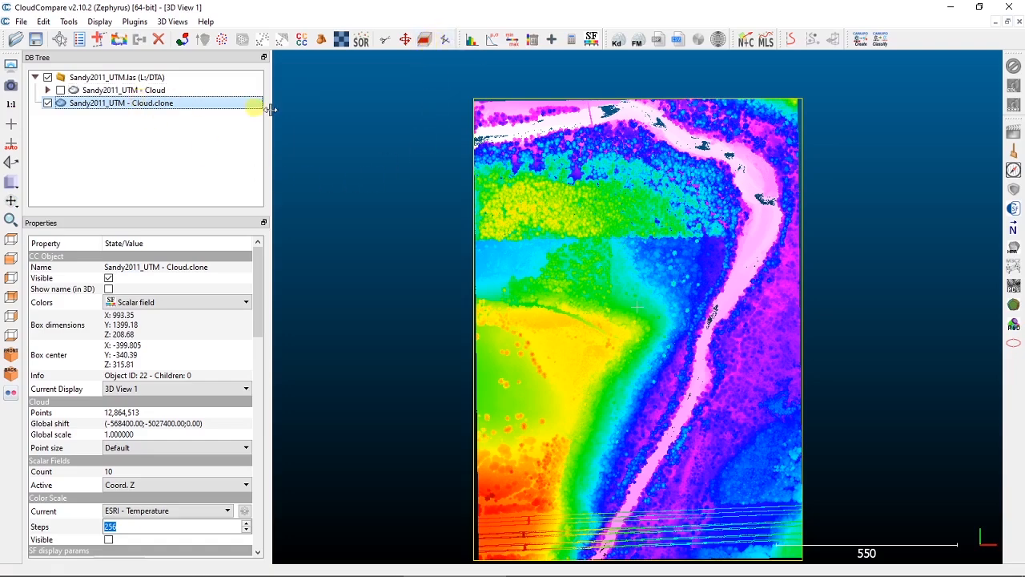
Start a cross section on the cloned cloud and examine its clipping box obliquely and from above
left_click(424, 37)
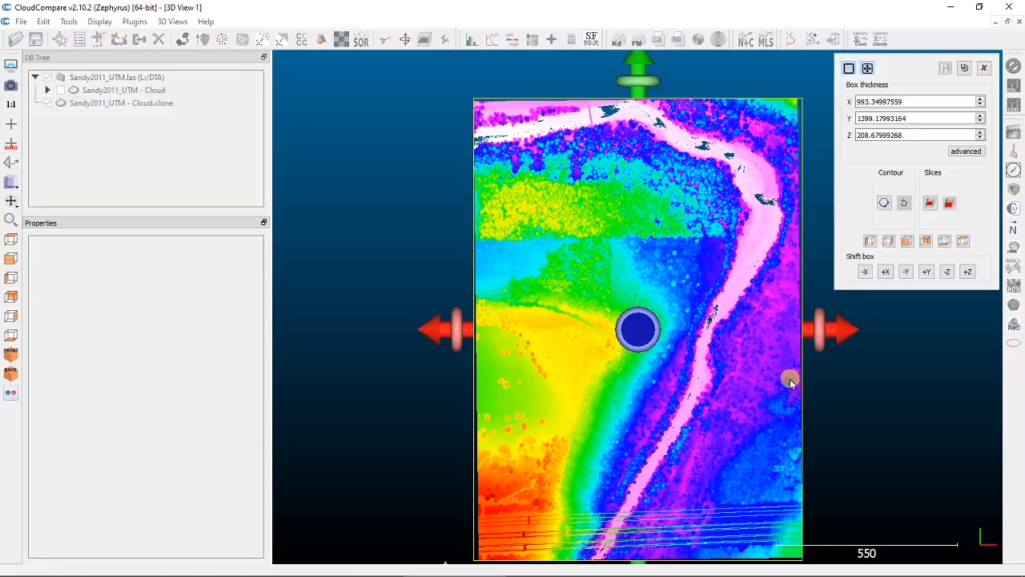
scroll(789, 379, "down", 3)
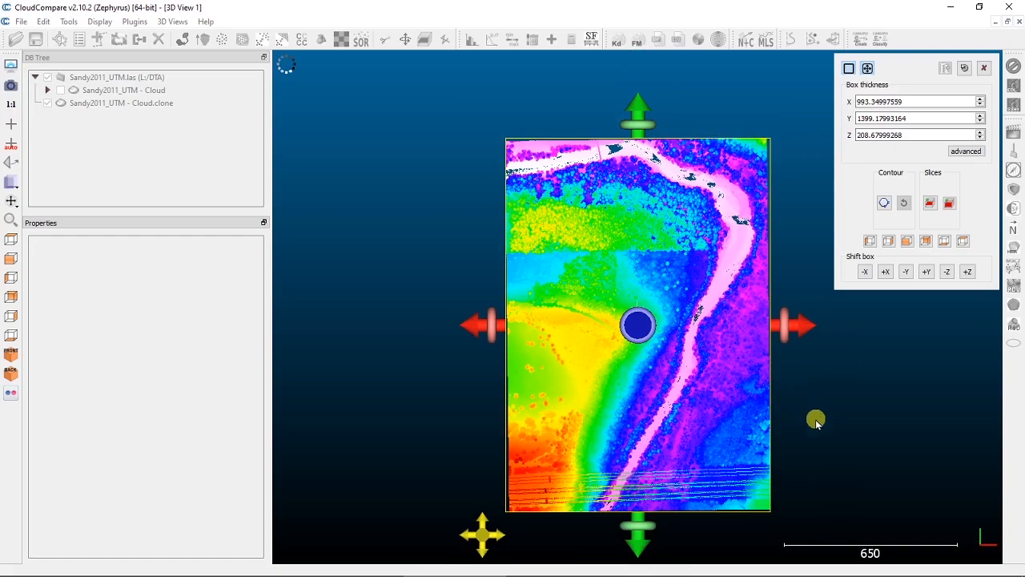
right_click_drag(815, 416, 773, 401)
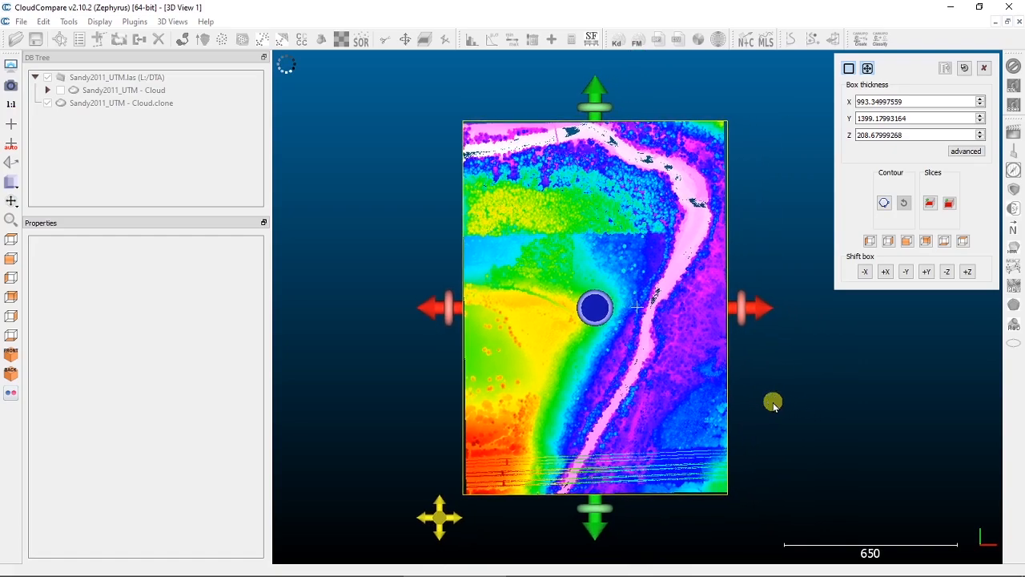
left_click_drag(763, 506, 483, 103)
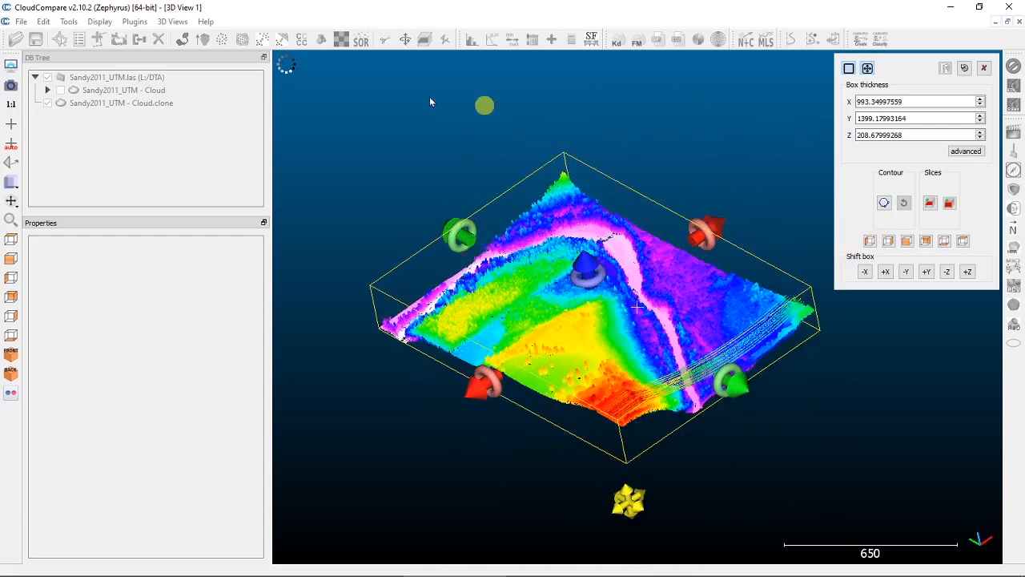
left_click_drag(368, 126, 410, 70)
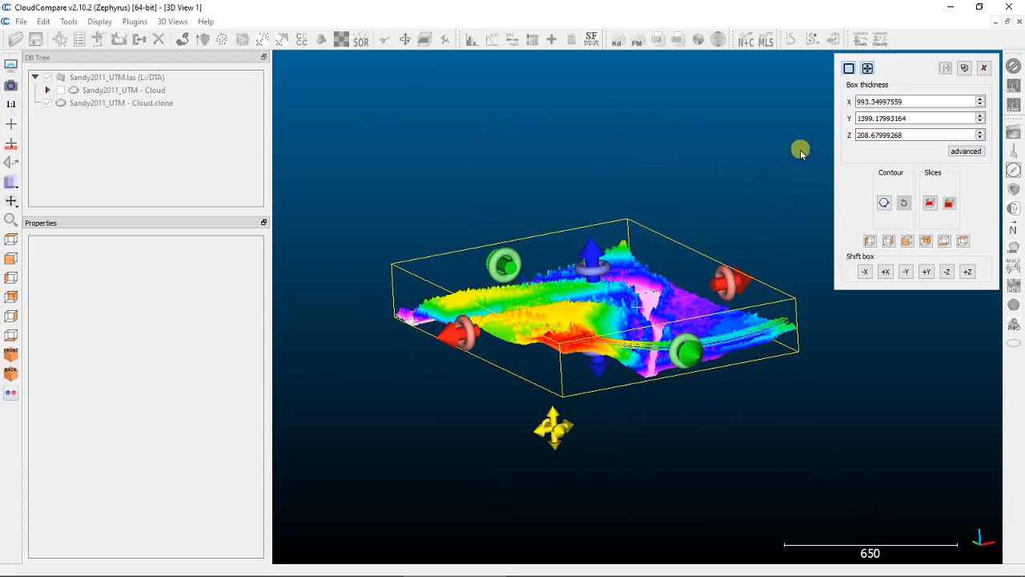
left_click_drag(801, 149, 745, 376)
left_click(12, 239)
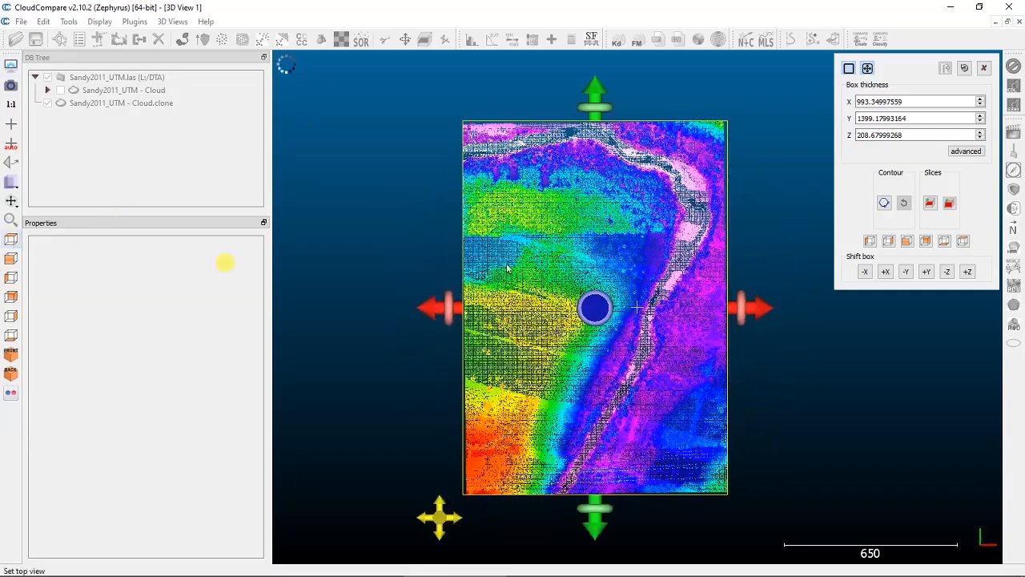
Resize the clipping box around the cloud's southern half, to about 1063 in X and 674 in Y
mouse_move(762, 309)
left_mouse_down()
mouse_move(630, 312)
mouse_move(867, 320)
mouse_move(760, 328)
left_mouse_up()
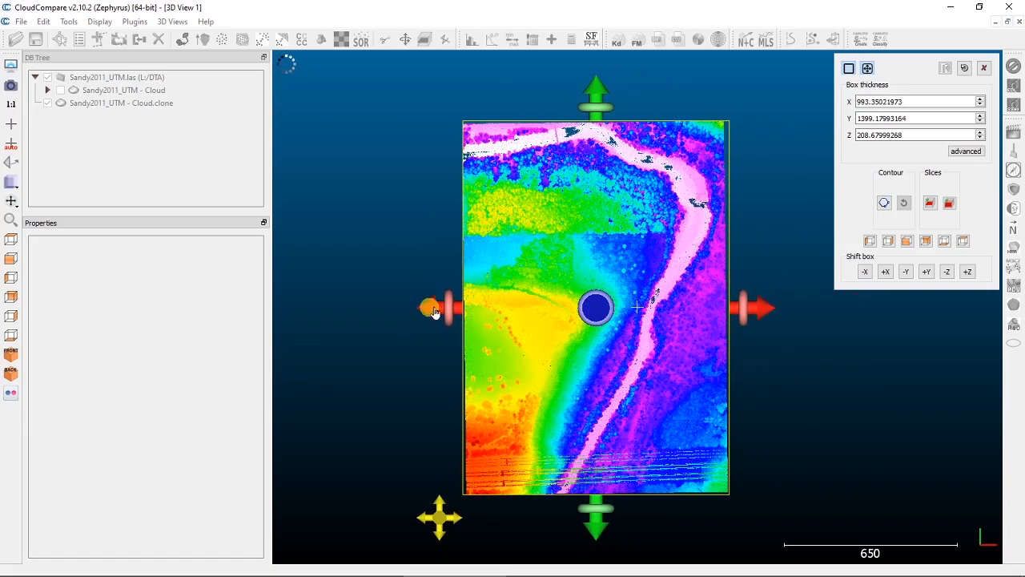
left_click_drag(428, 309, 405, 318)
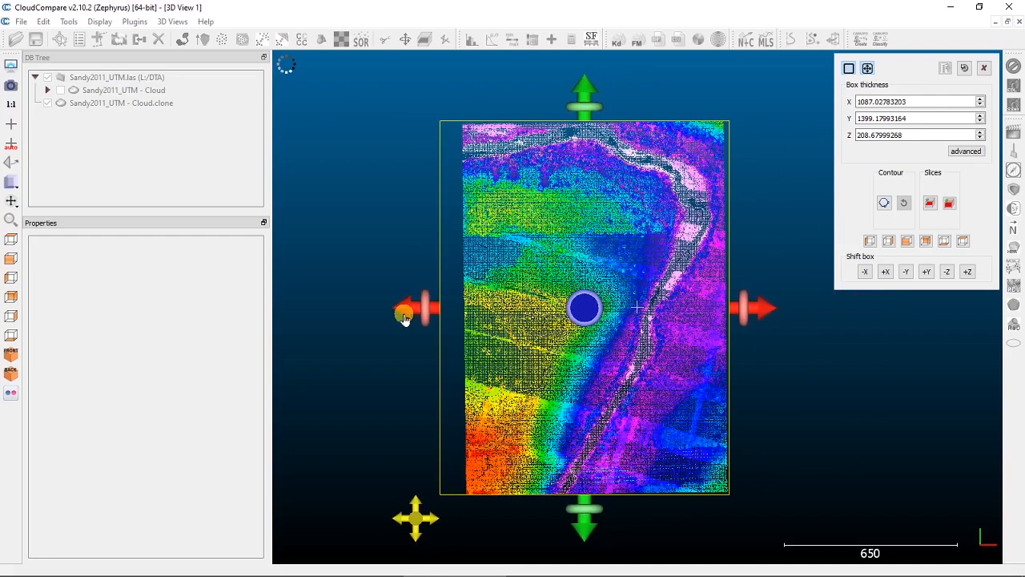
left_click_drag(586, 88, 594, 291)
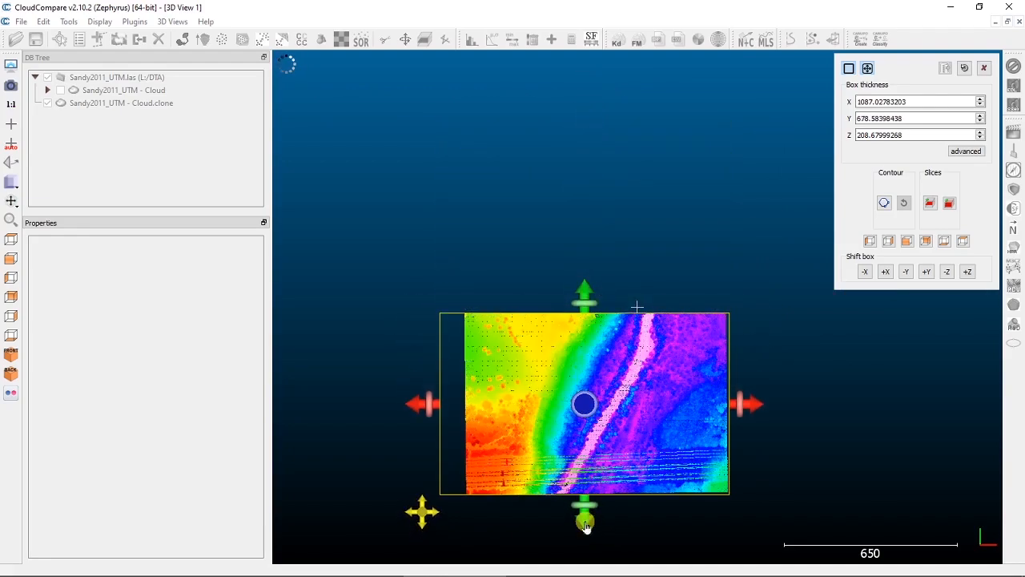
mouse_move(595, 490)
left_mouse_down()
mouse_move(614, 351)
mouse_move(602, 449)
mouse_move(628, 525)
mouse_move(613, 484)
left_mouse_up()
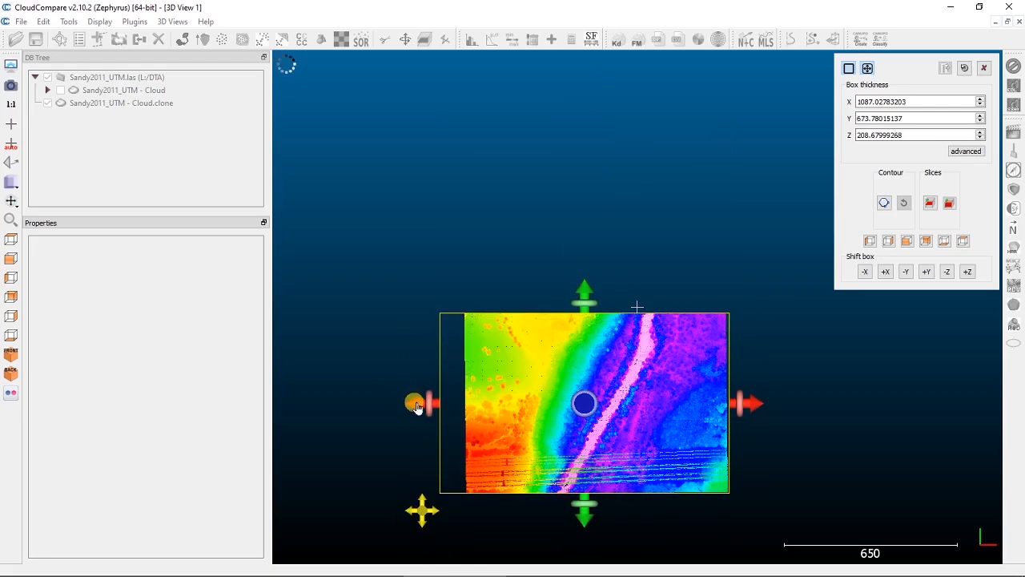
left_click_drag(414, 404, 528, 413)
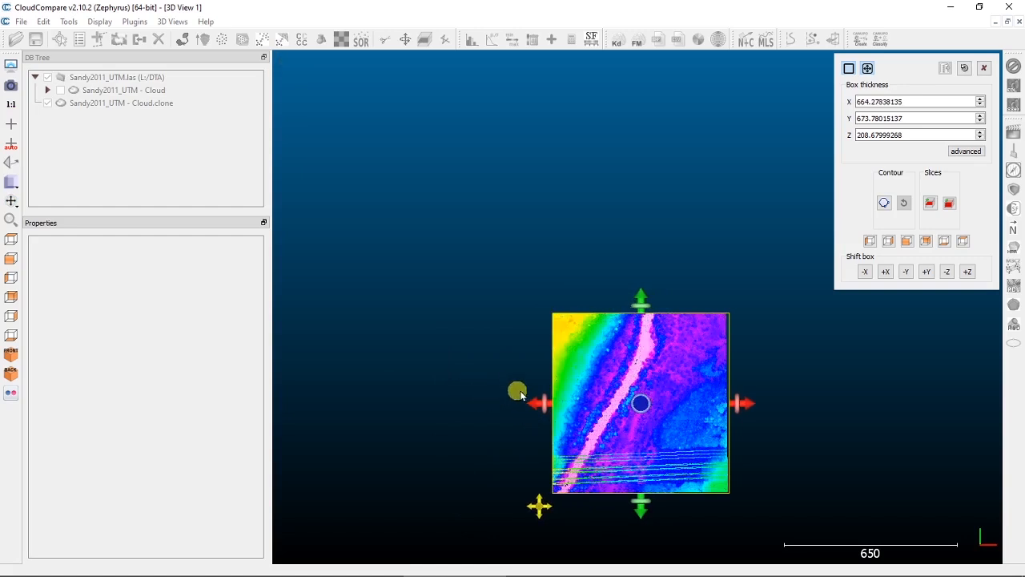
left_click_drag(533, 401, 426, 405)
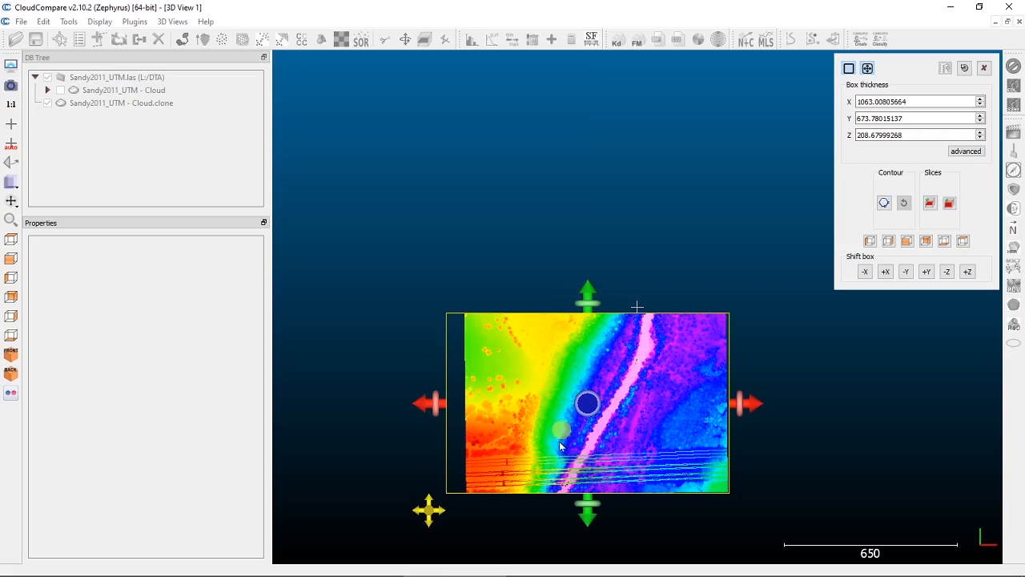
Narrow the clipping box to a thin east-west strip across the river, about 1137 in X and 15.6 in Y
left_click_drag(588, 509, 603, 422)
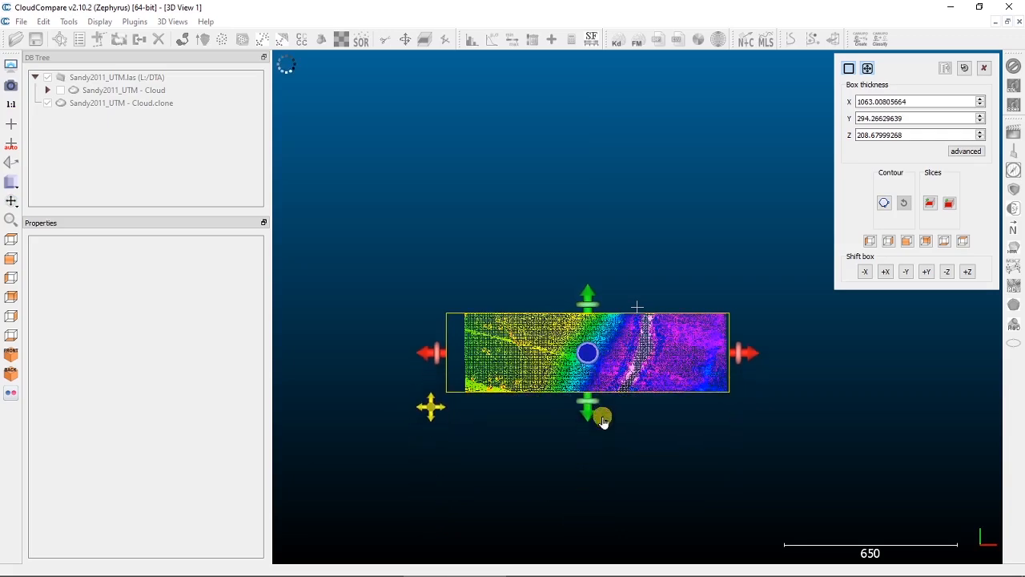
left_click_drag(588, 290, 589, 369)
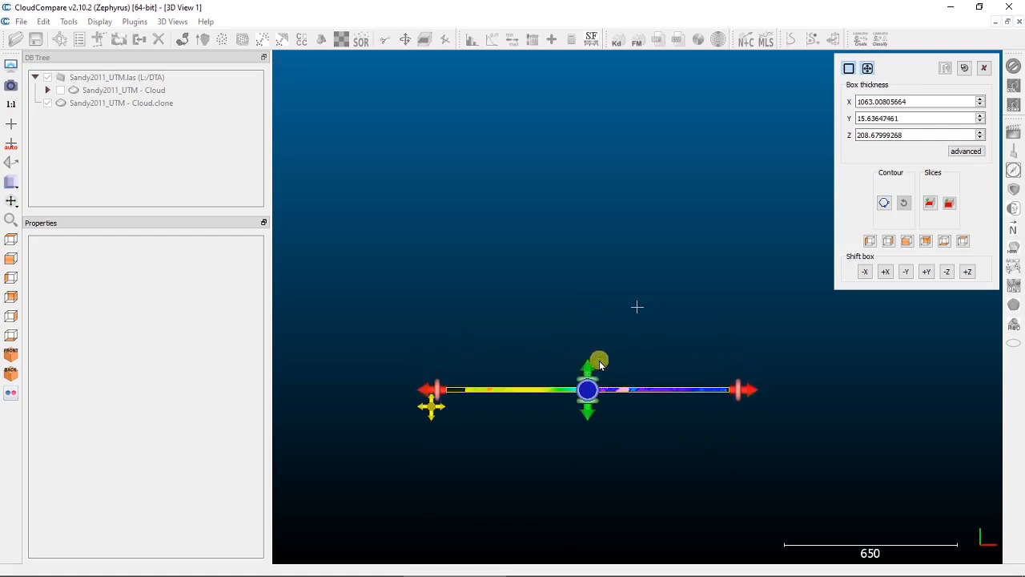
left_click_drag(750, 387, 770, 389)
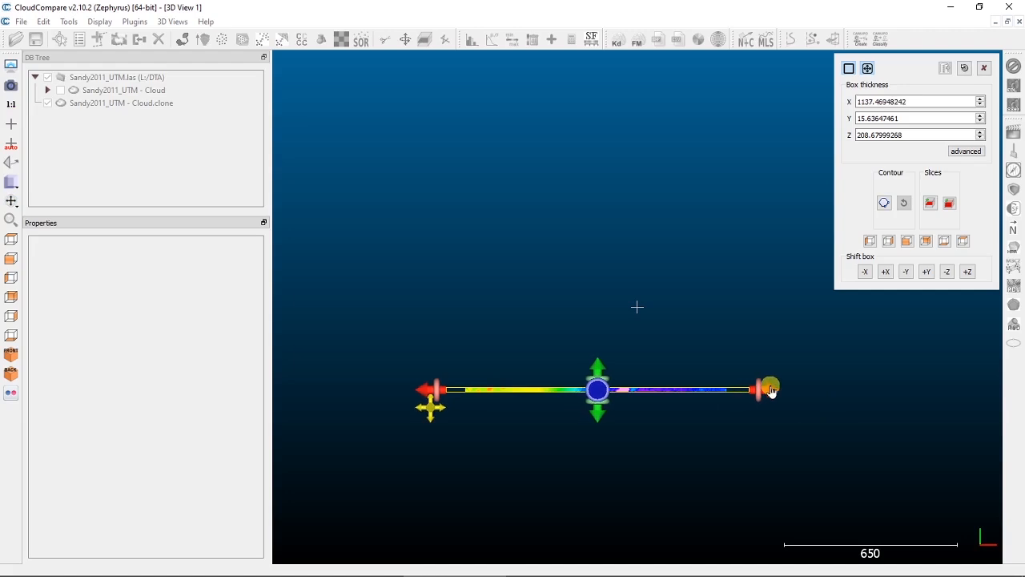
left_click_drag(598, 417, 599, 417)
Export the strip inside the clipping box as a new cloud and leave the cross section tool
left_click(933, 210)
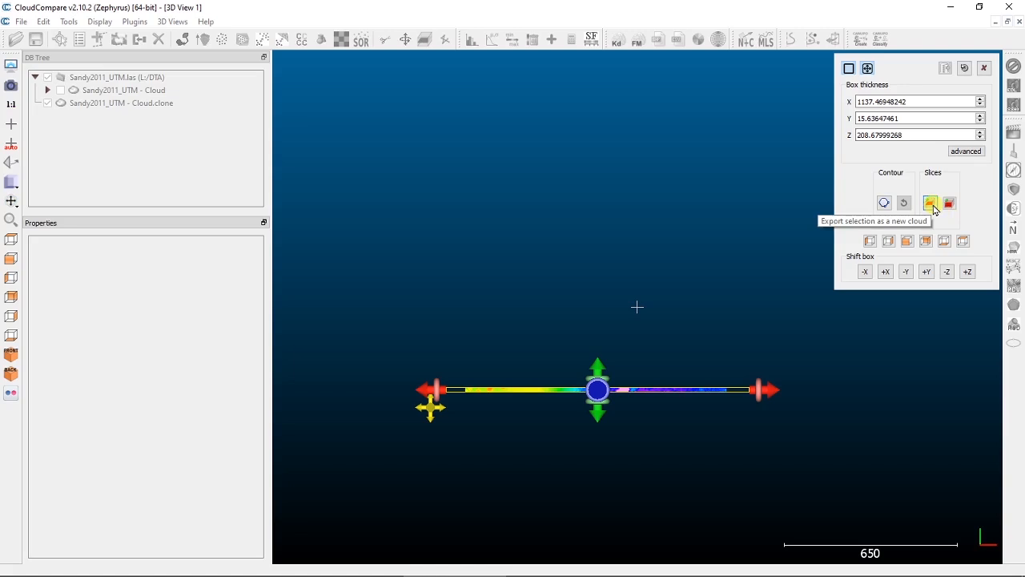
left_click(931, 204)
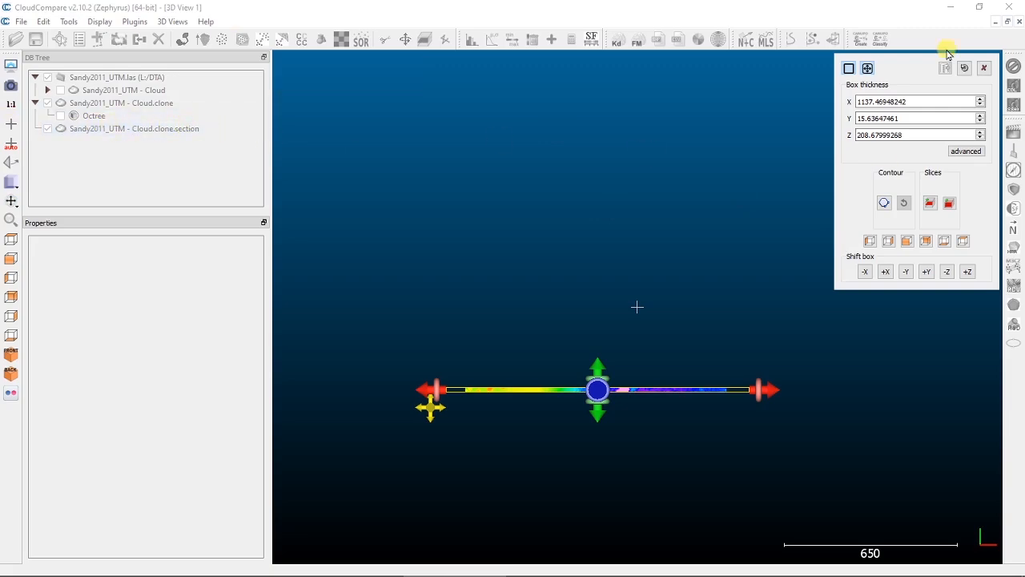
left_click(984, 67)
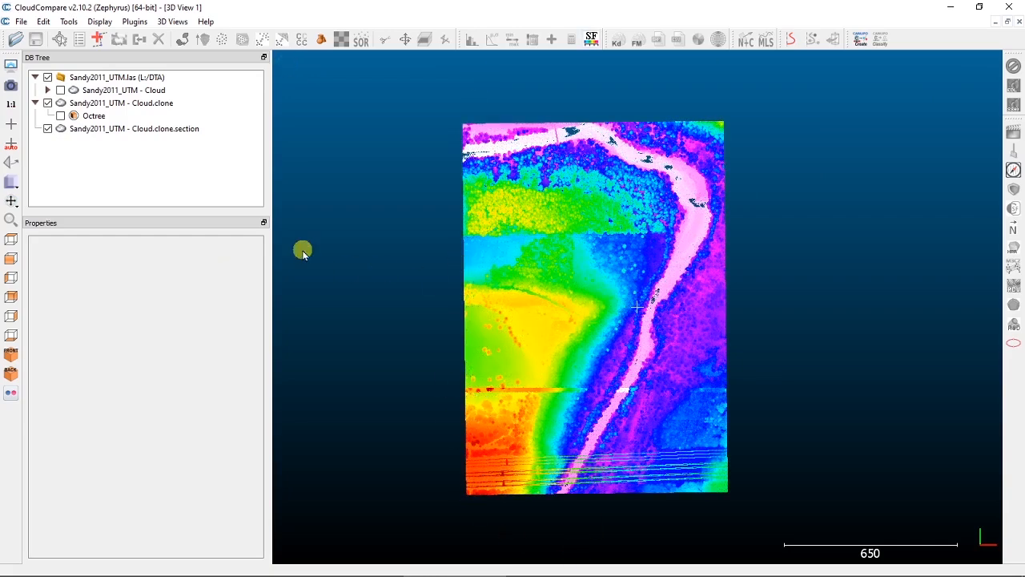
Hide the cloned cloud and set the rotation centre on the river part of the exported strip
left_click(48, 103)
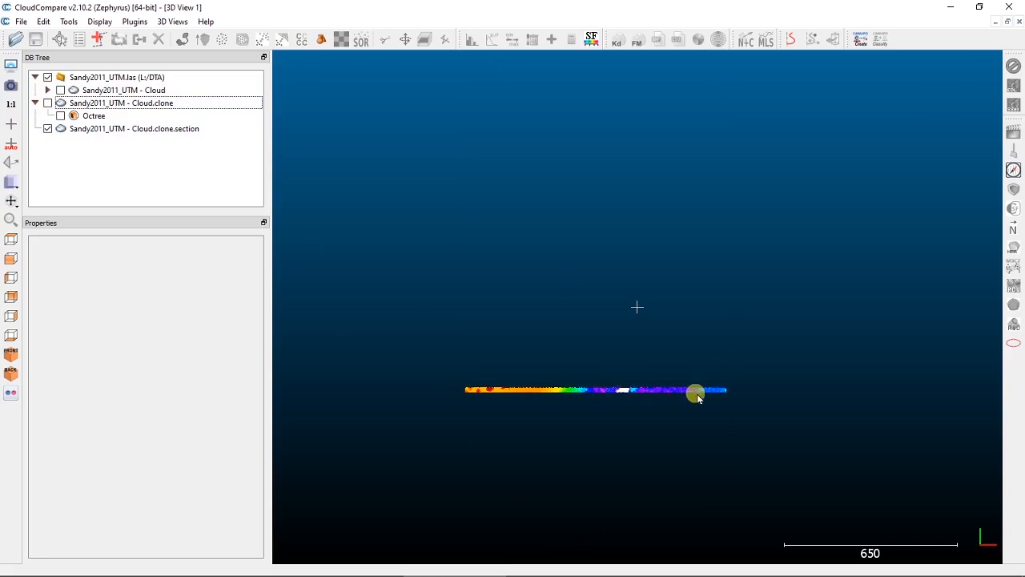
scroll(600, 448, "up", 5)
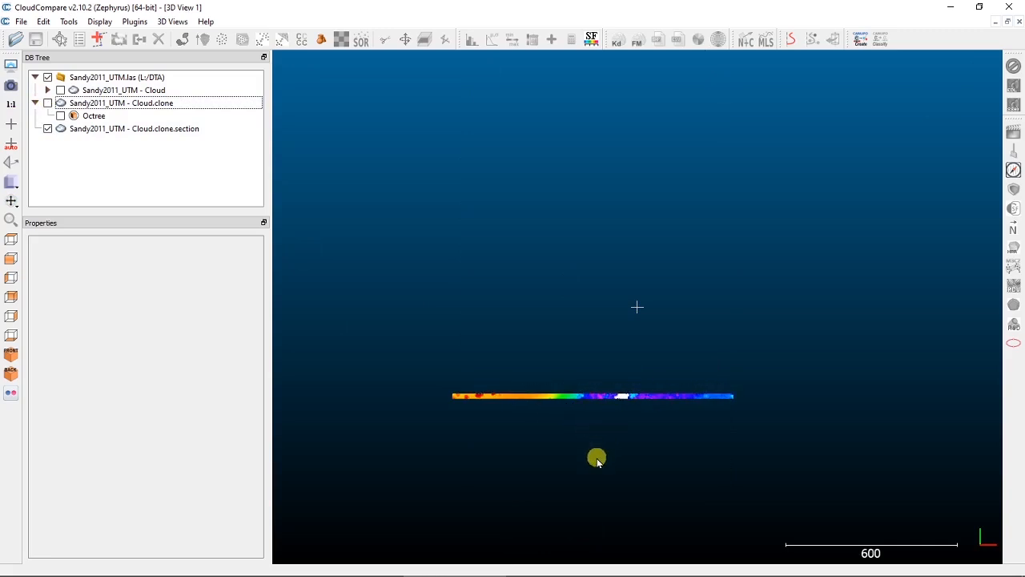
right_click_drag(595, 456, 667, 299)
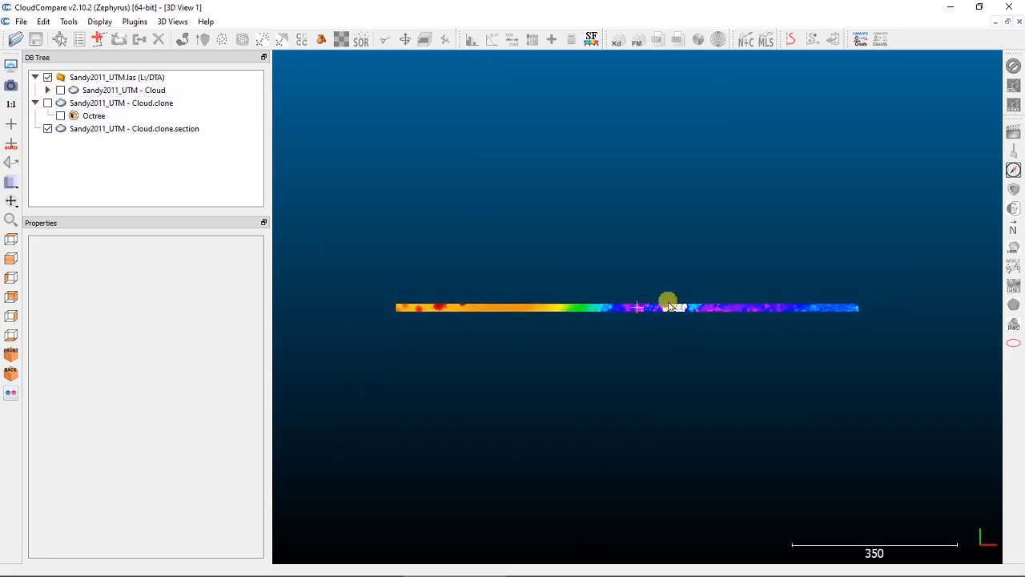
scroll(677, 304, "up", 6)
scroll(677, 313, "down", 2)
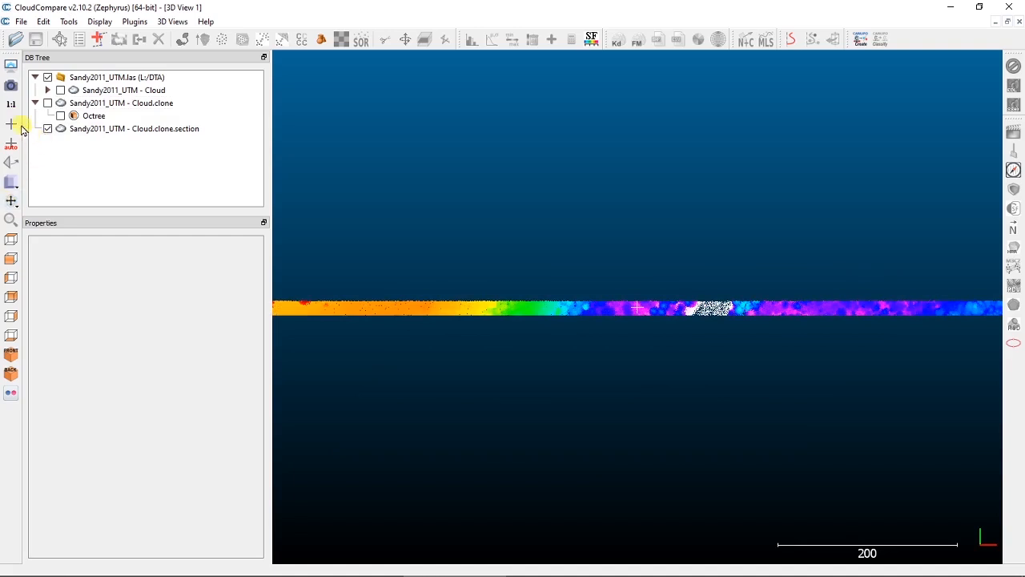
left_click(14, 122)
left_click(695, 304)
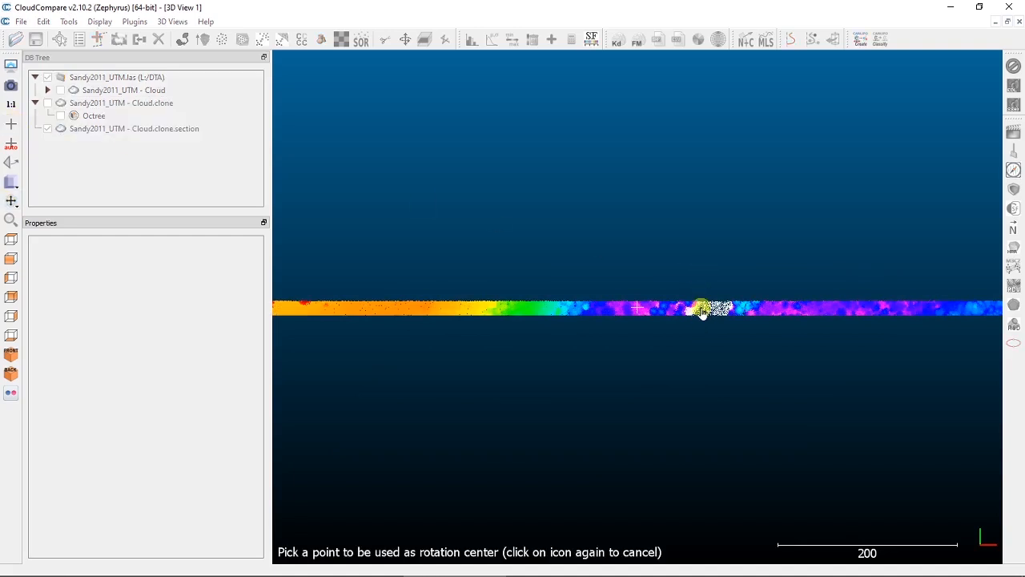
Set the rotation centre on the strip's river section, allowing octree computation, and show the strip in front view
left_click(702, 311)
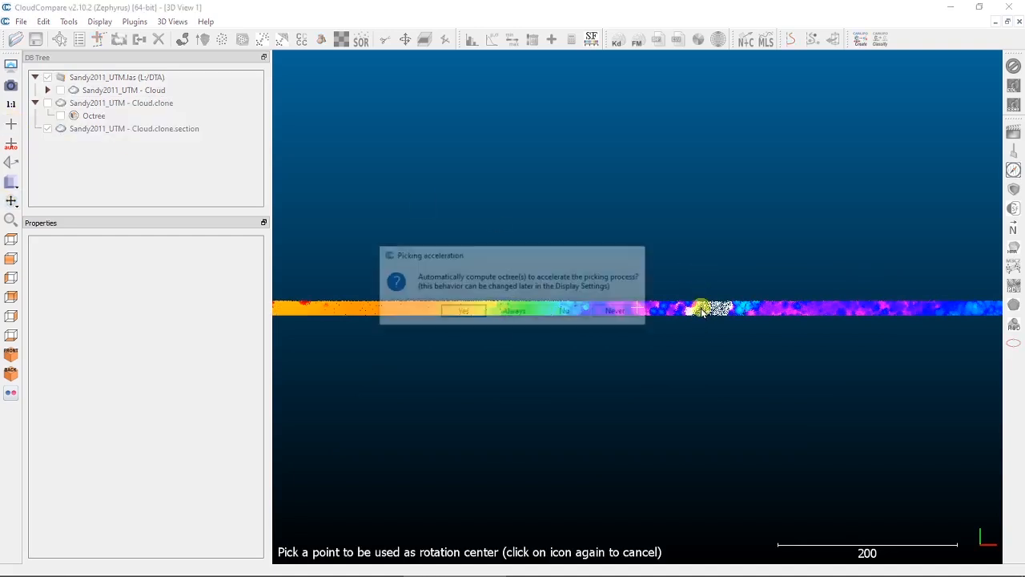
left_click(463, 311)
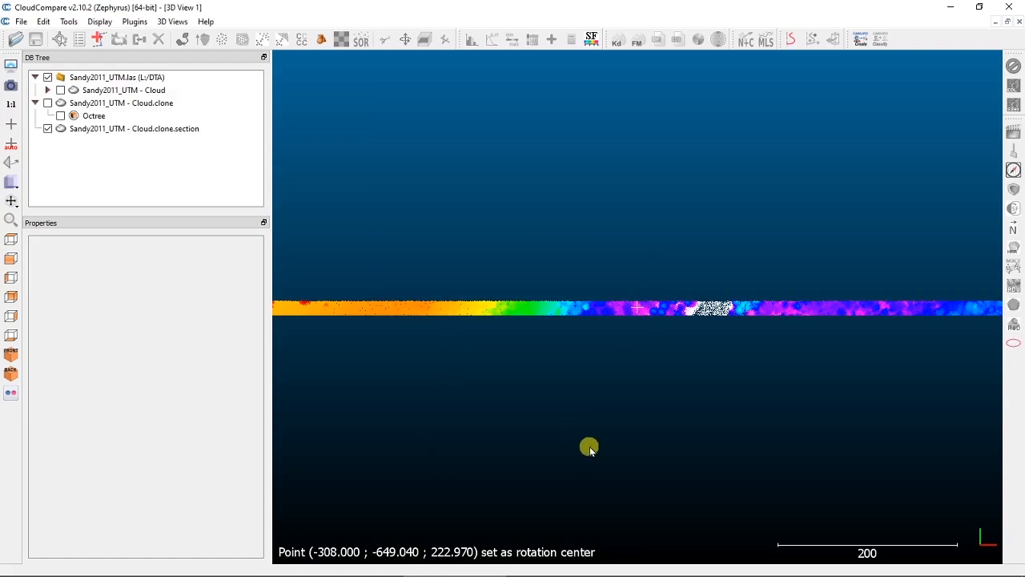
left_click(10, 259)
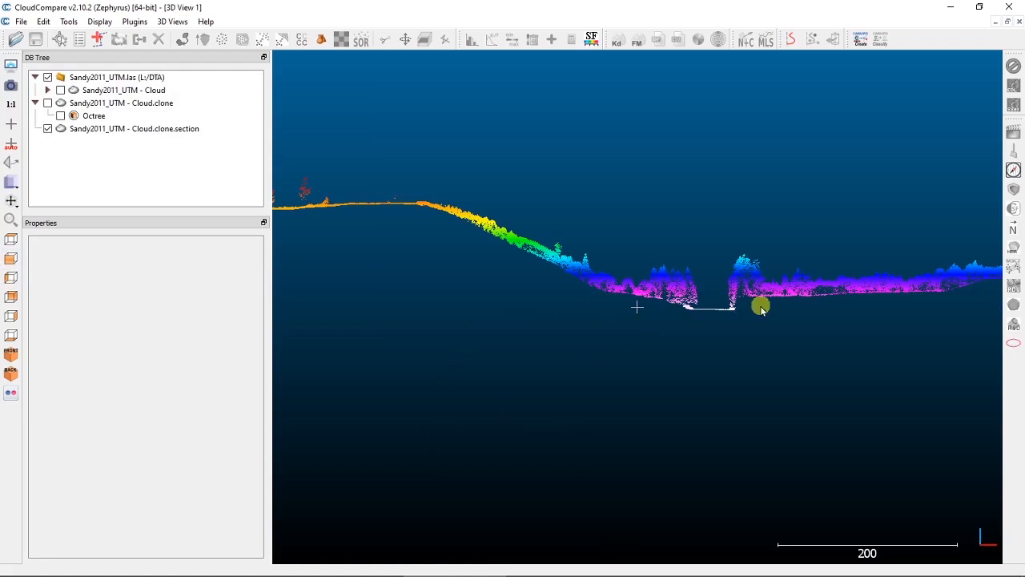
Examine the extracted cross section from the plateau down across the river channel and along the opposite bank
left_click_drag(758, 301, 333, 241)
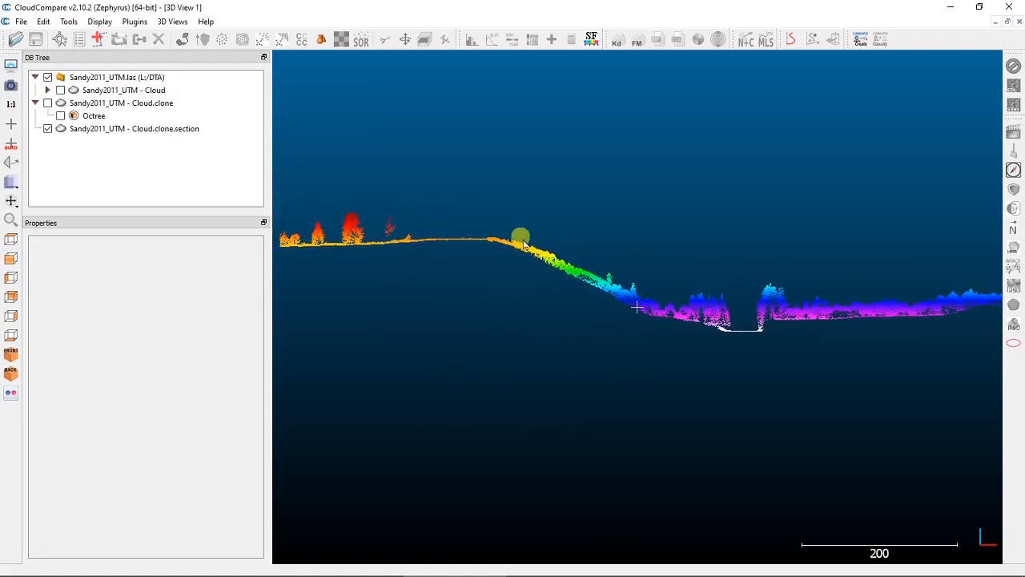
left_click_drag(830, 329, 696, 328)
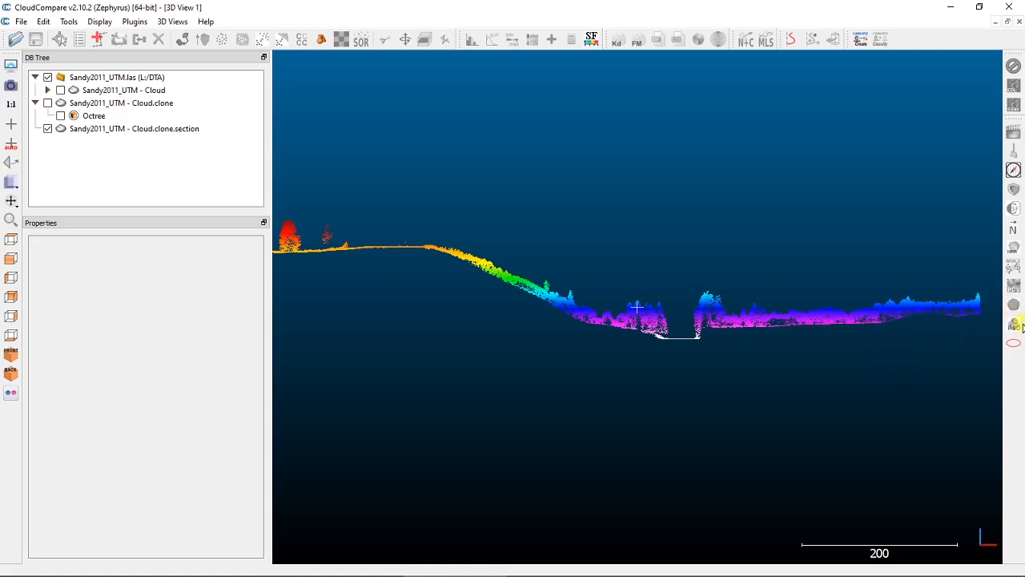
scroll(681, 306, "up", 11)
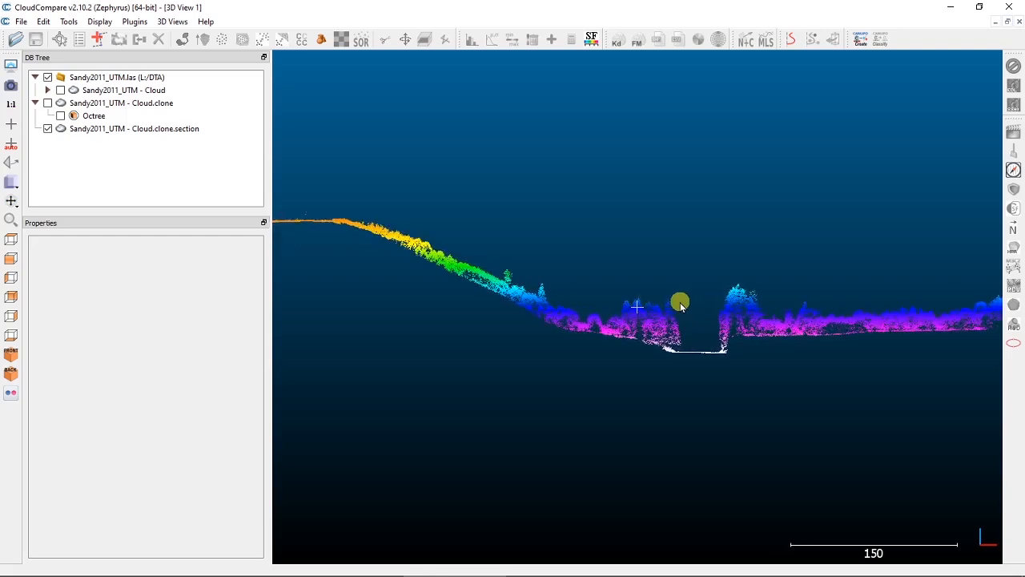
right_click_drag(730, 305, 630, 305)
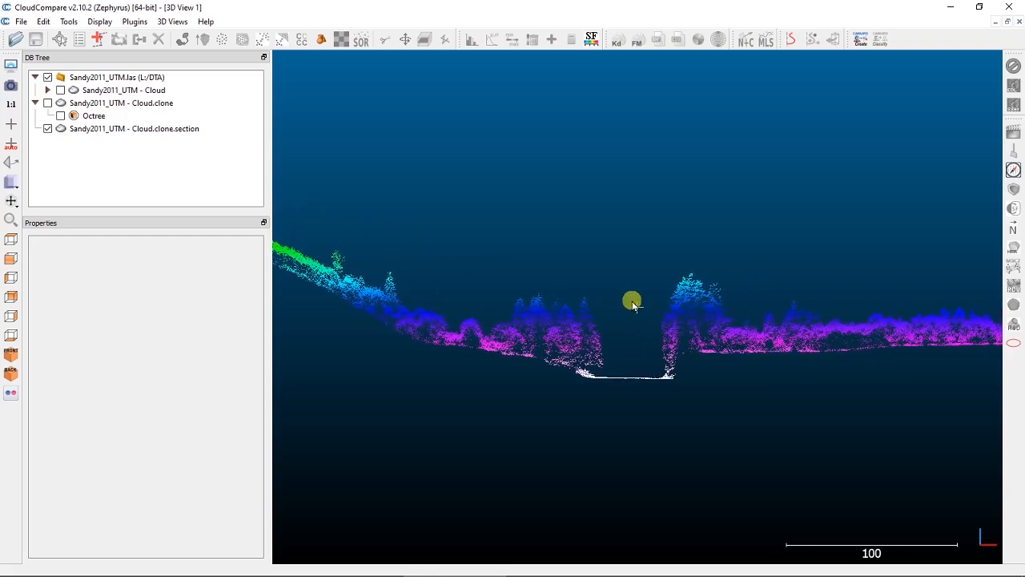
scroll(633, 304, "down", 12)
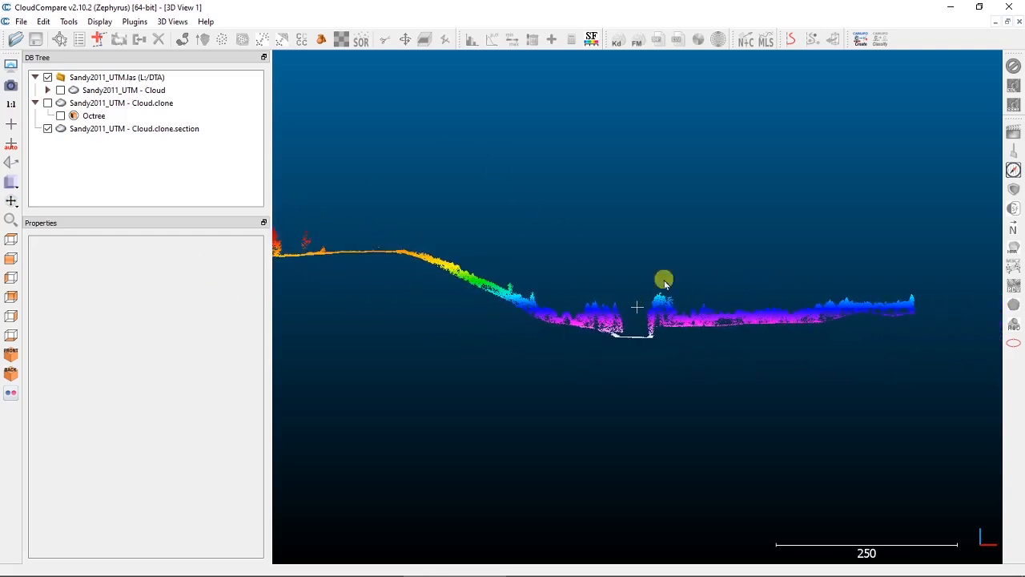
left_click(116, 129)
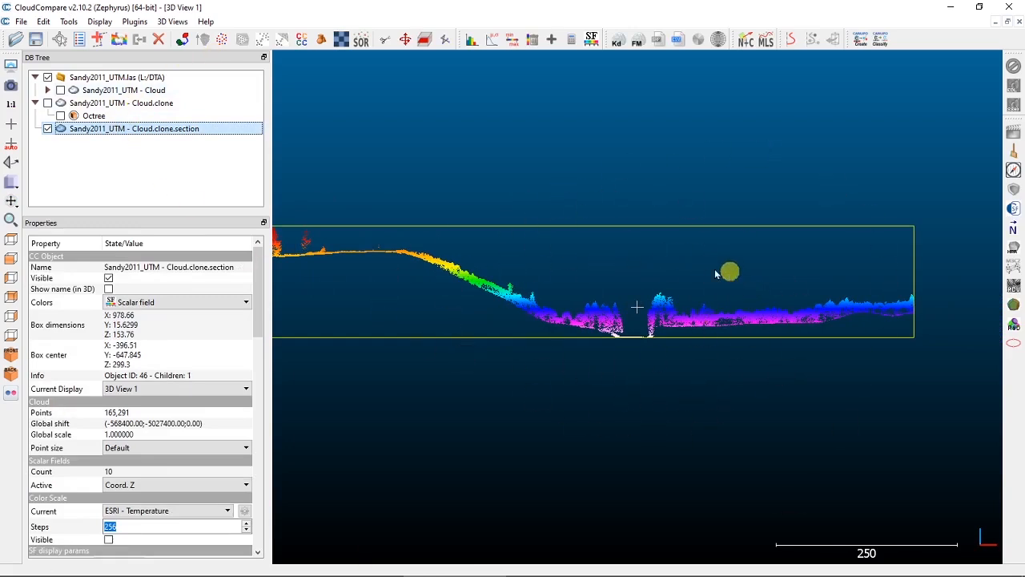
right_click_drag(545, 270, 607, 272)
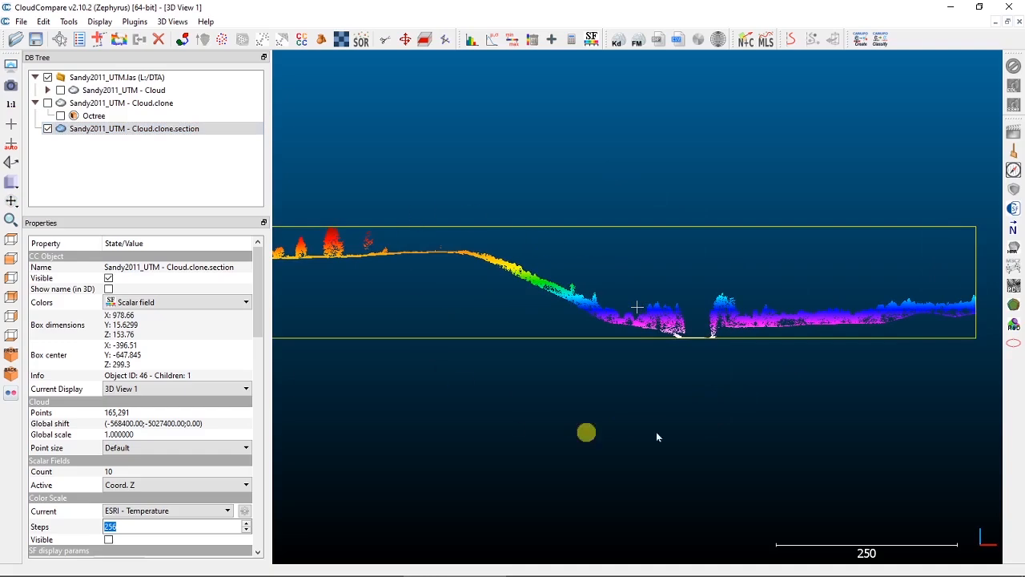
Delete the extracted section cloud and display the cloned cloud again in top view
left_click(112, 128)
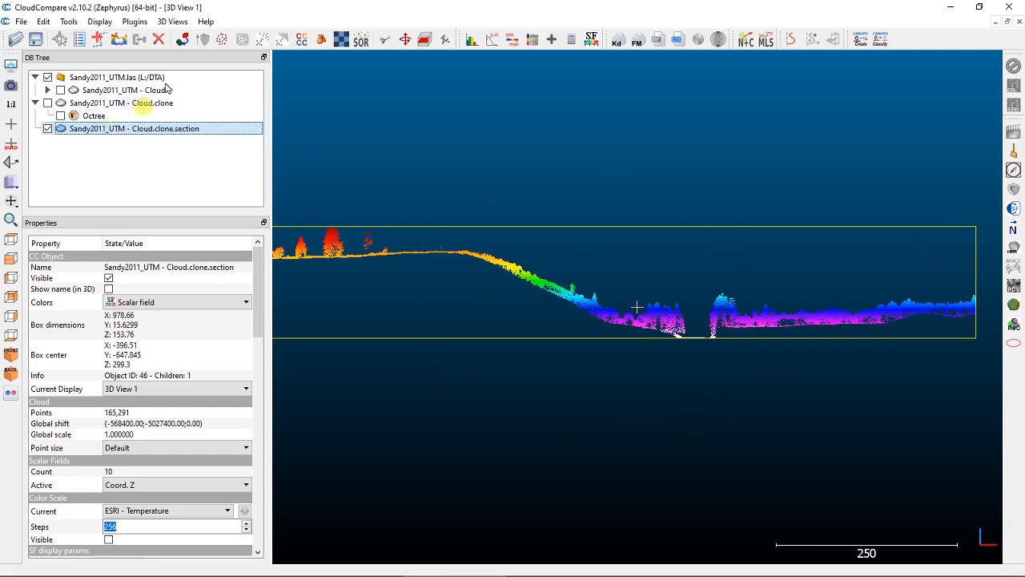
left_click(157, 40)
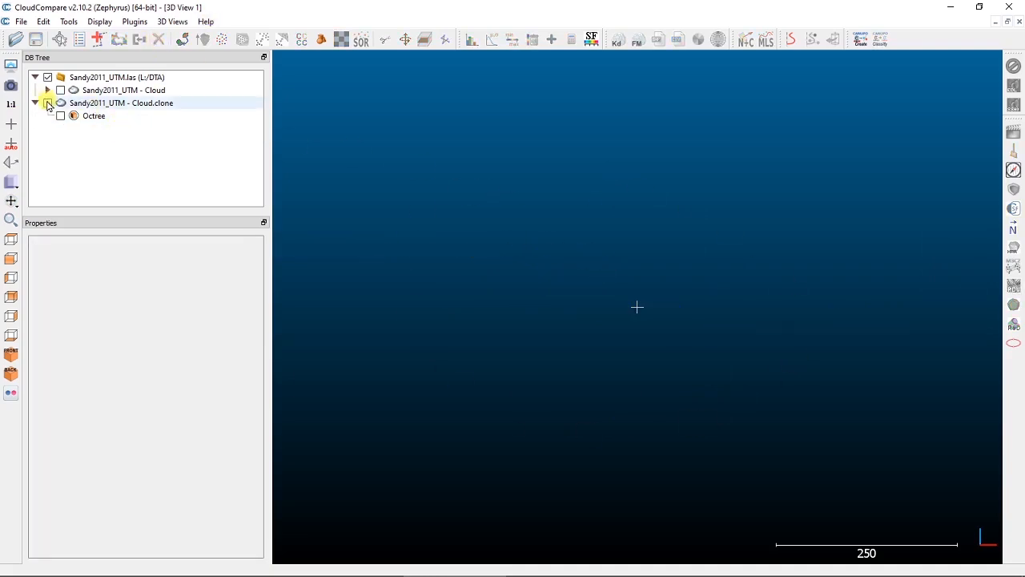
left_click(47, 103)
left_click(11, 244)
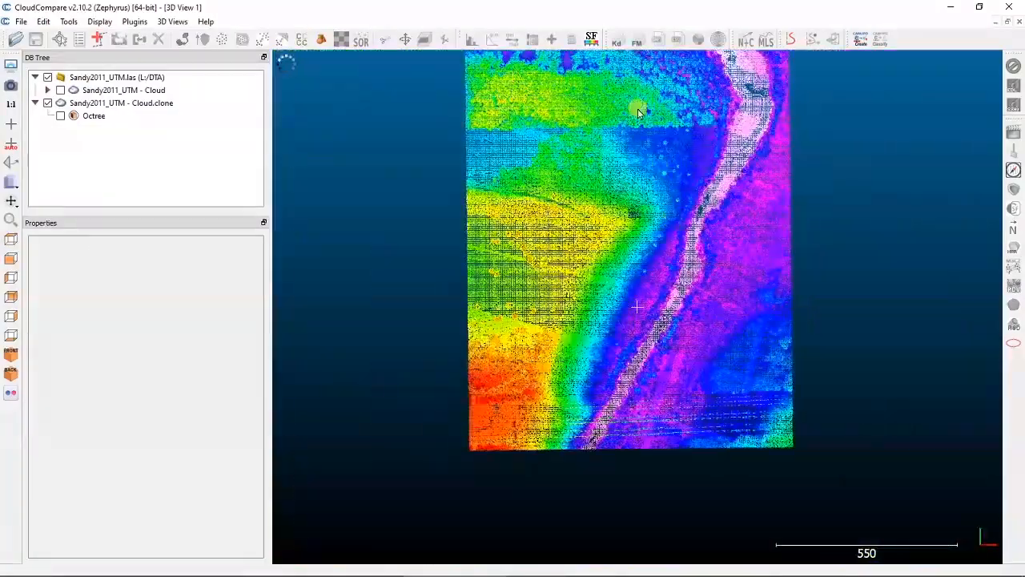
left_click_drag(638, 112, 601, 215)
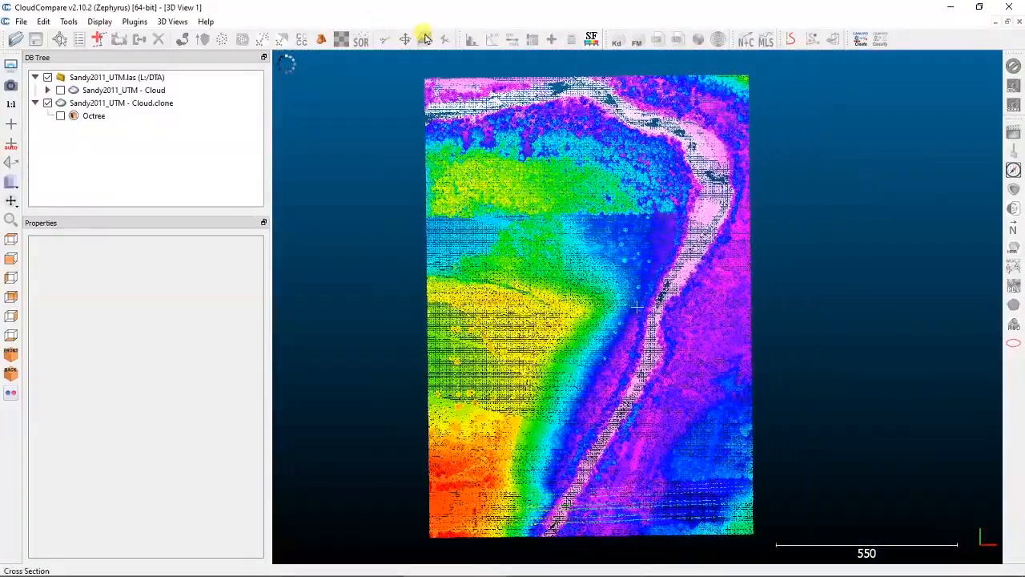
Start a cross section on the cloned cloud and shrink the clipping box to a band about 236 in Y
left_click(161, 102)
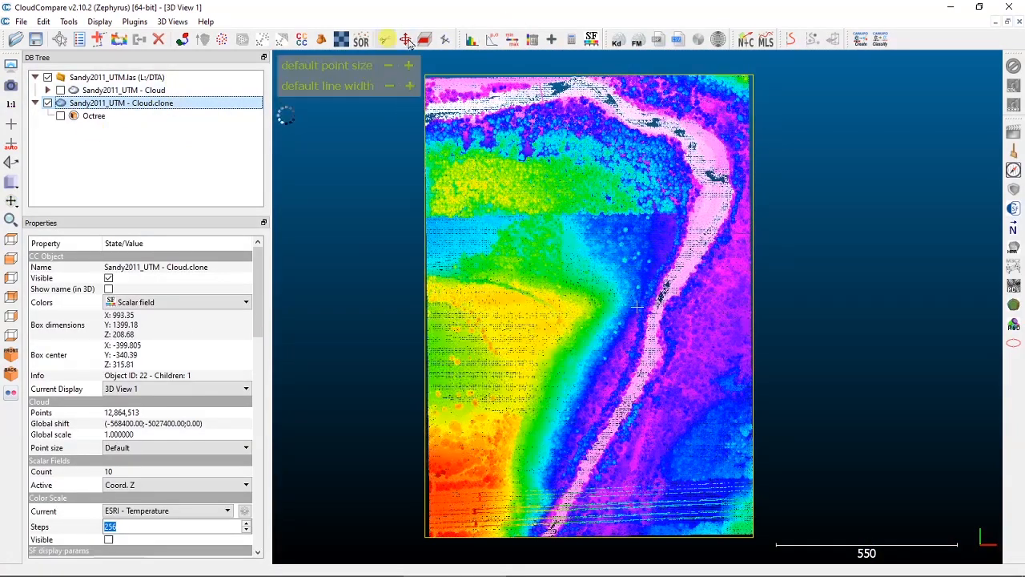
left_click(445, 39)
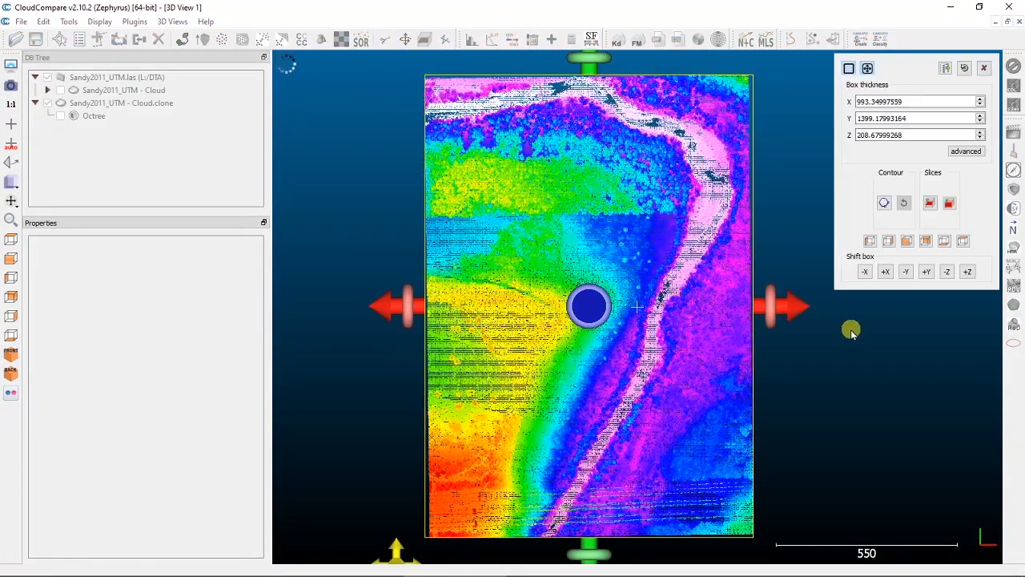
scroll(851, 330, "down", 2)
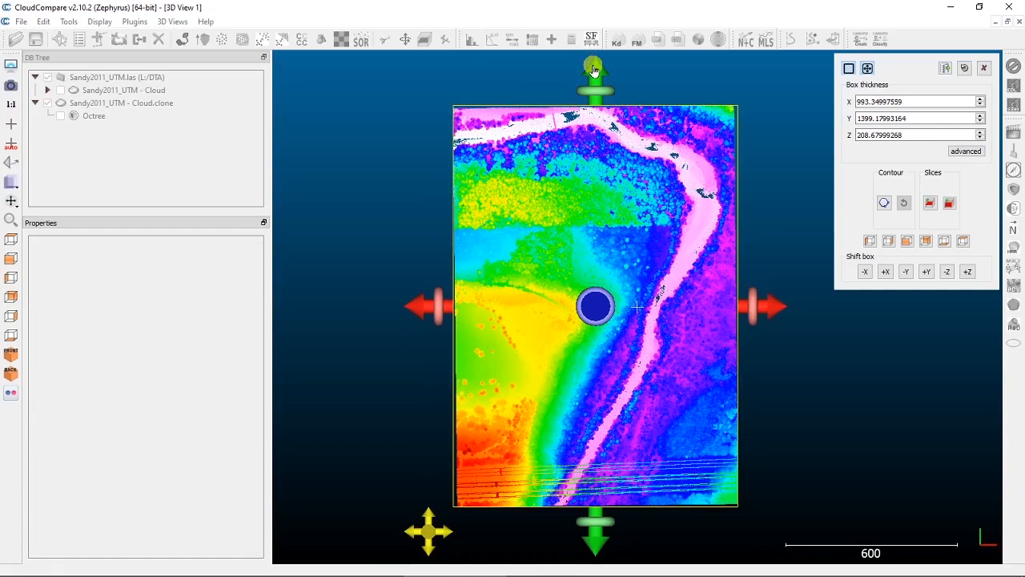
left_click_drag(601, 72, 595, 246)
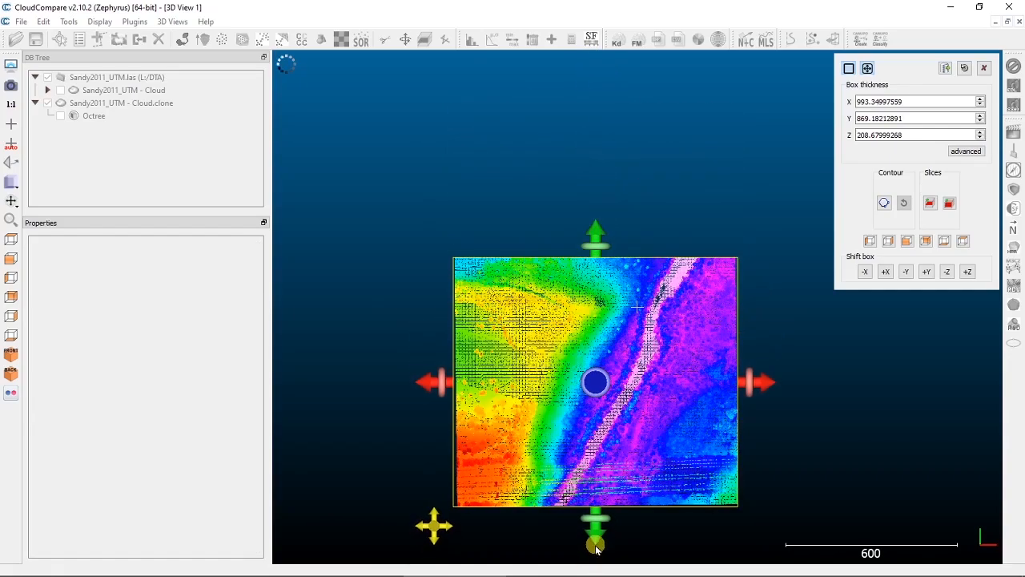
left_click_drag(596, 537, 604, 276)
scroll(605, 276, "up", 1)
scroll(605, 276, "up", 3)
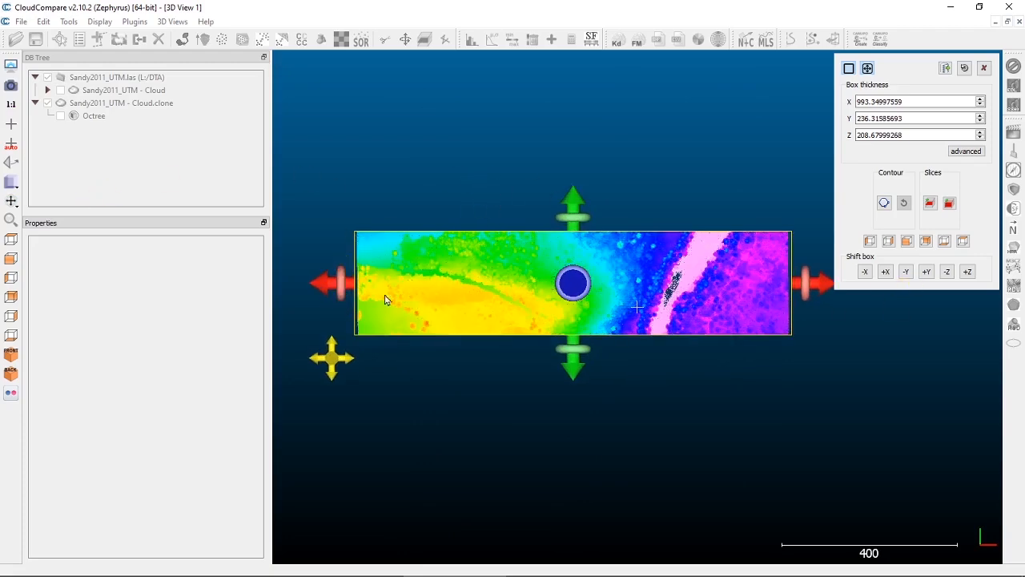
Try reducing the clipping box's Z thickness to about 205.6 and rotating it about its Z, Y and X axes
left_click_drag(696, 430, 526, 275)
scroll(520, 273, "up", 8)
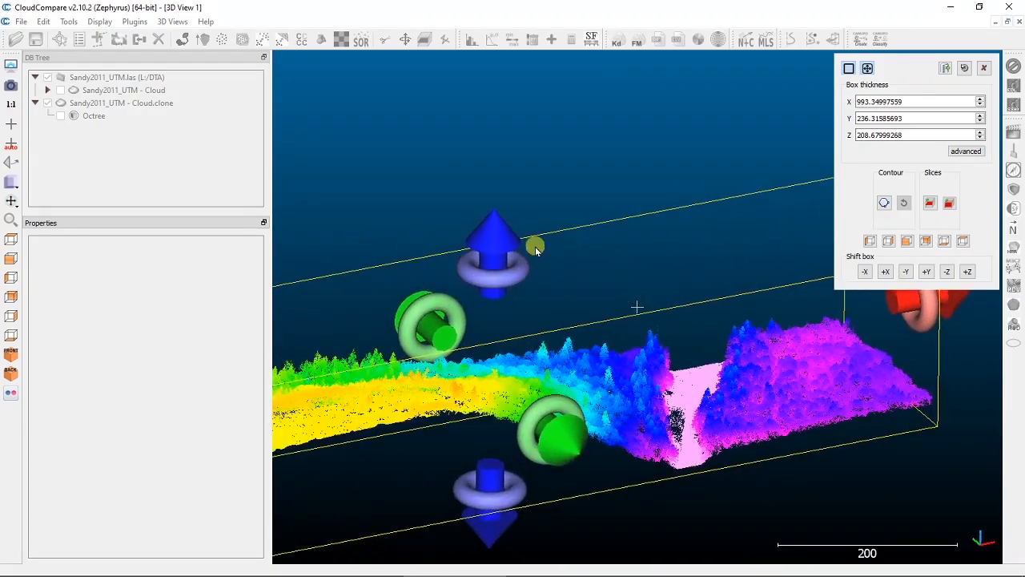
left_click_drag(491, 249, 489, 269)
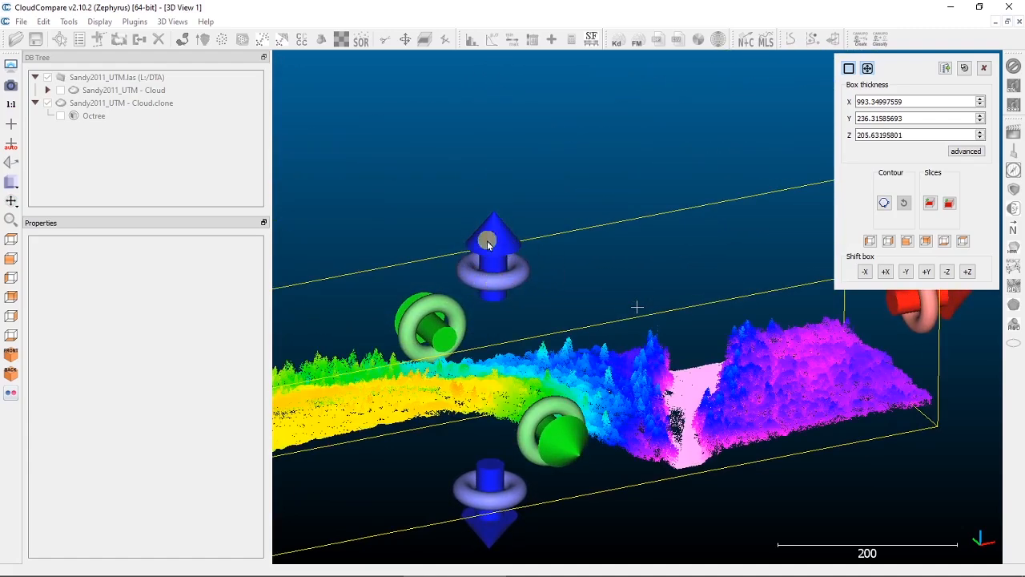
left_click_drag(485, 284, 621, 249)
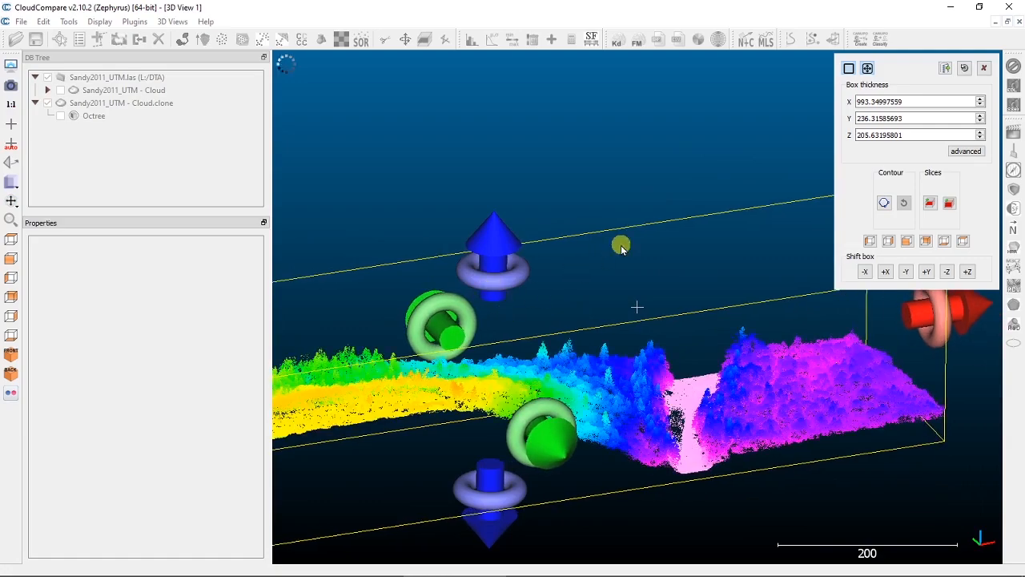
left_click_drag(426, 315, 540, 343)
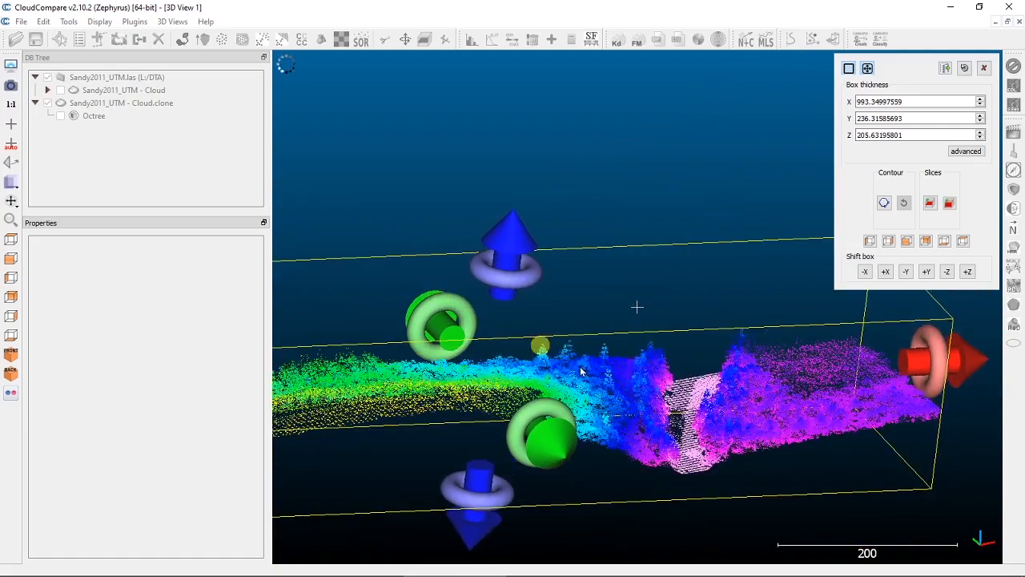
left_click_drag(944, 379, 942, 520)
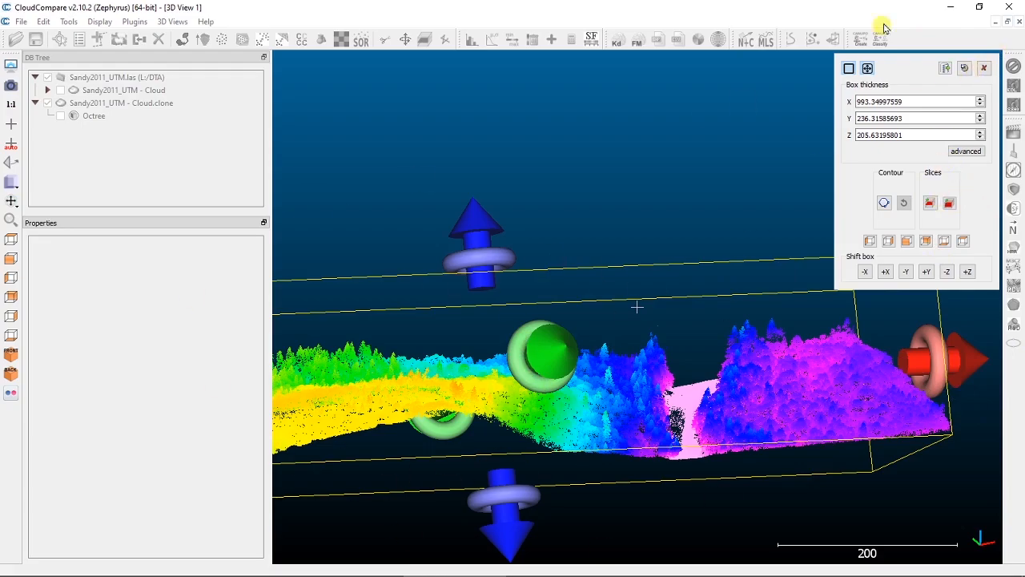
left_click(984, 69)
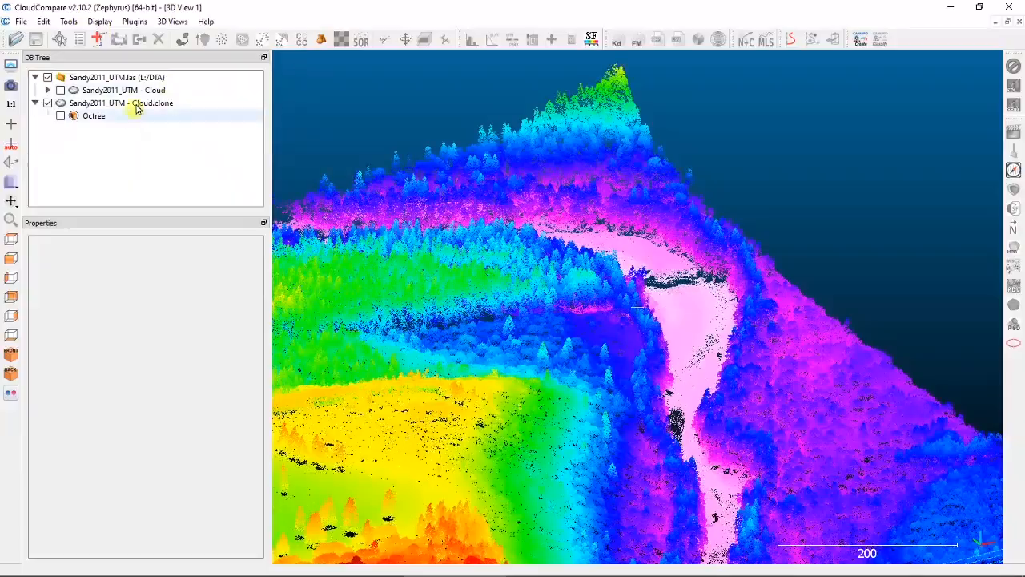
Restart the cross section on the cloned cloud in top view and narrow the clipping box to about 70.9 in Y
left_click(136, 104)
left_click(424, 38)
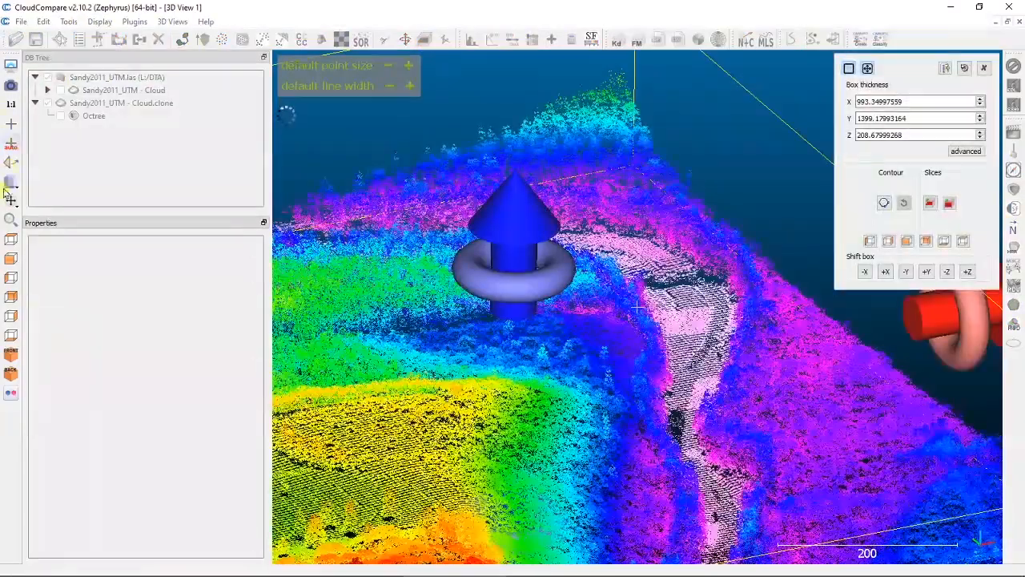
left_click(11, 238)
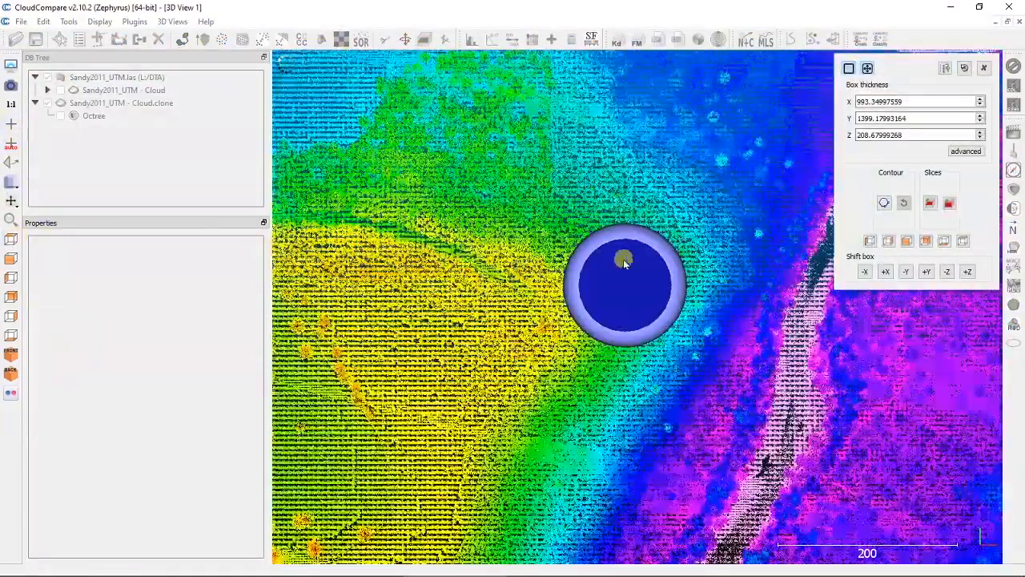
scroll(624, 261, "down", 6)
scroll(626, 265, "up", 1)
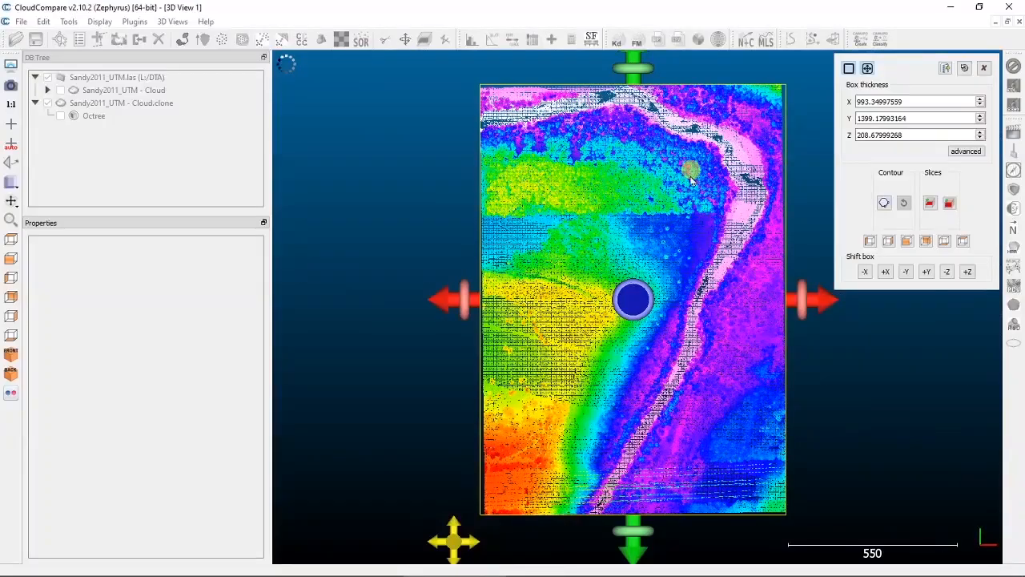
right_click_drag(689, 173, 676, 176)
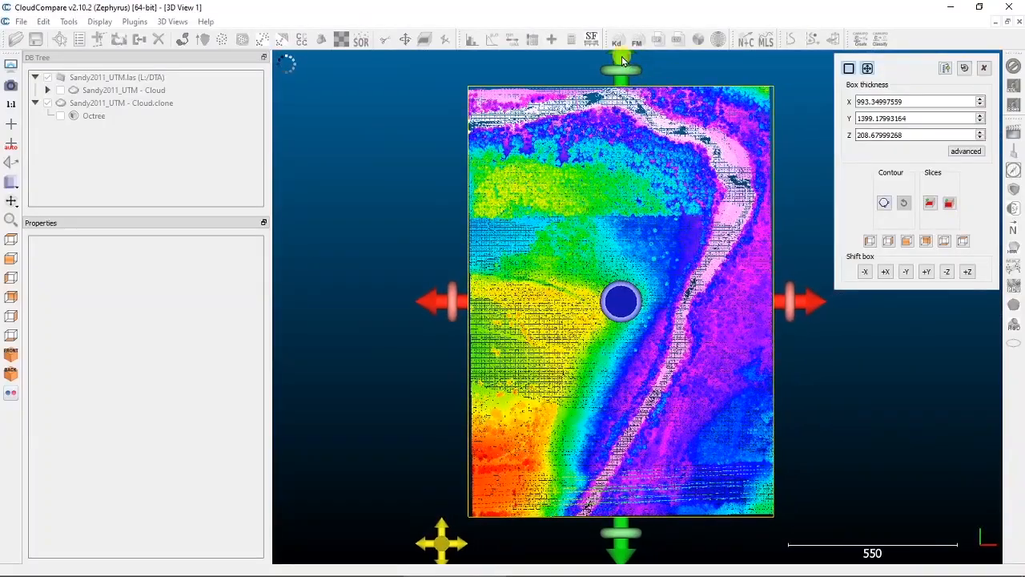
left_click_drag(622, 60, 631, 302)
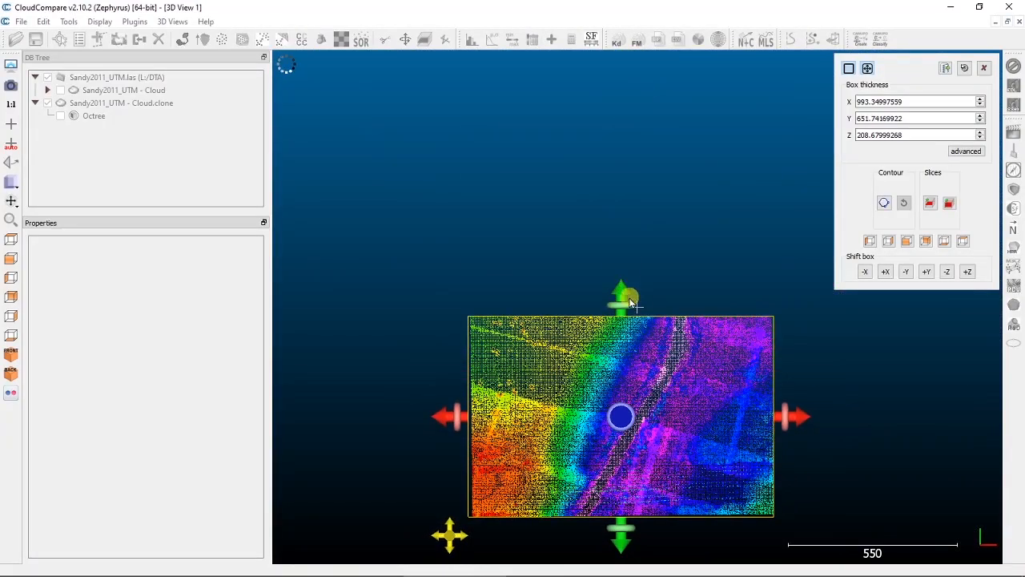
left_click_drag(622, 536, 632, 368)
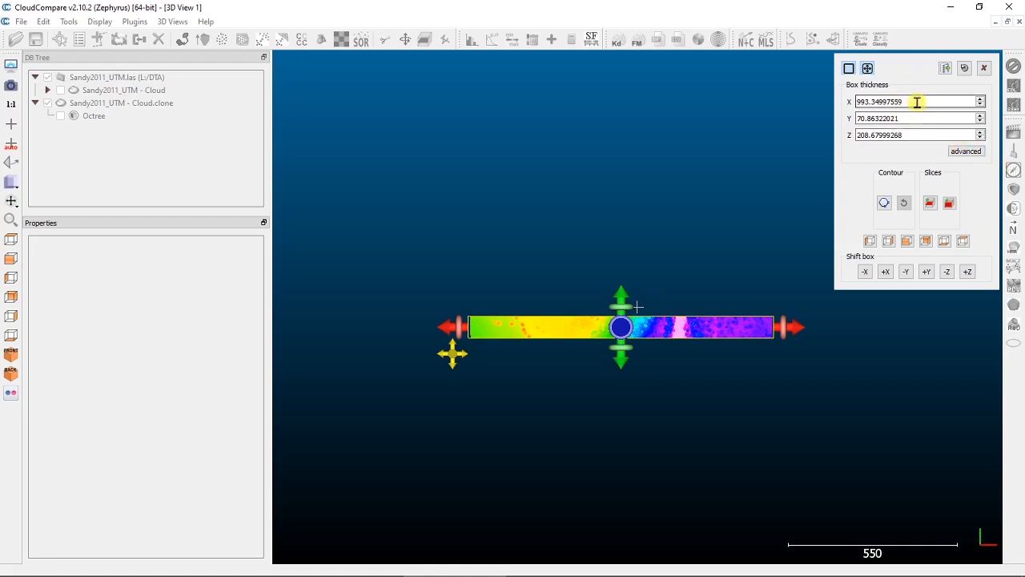
Set the clipping box's Y width to exactly 10 in the advanced box settings
left_click(974, 152)
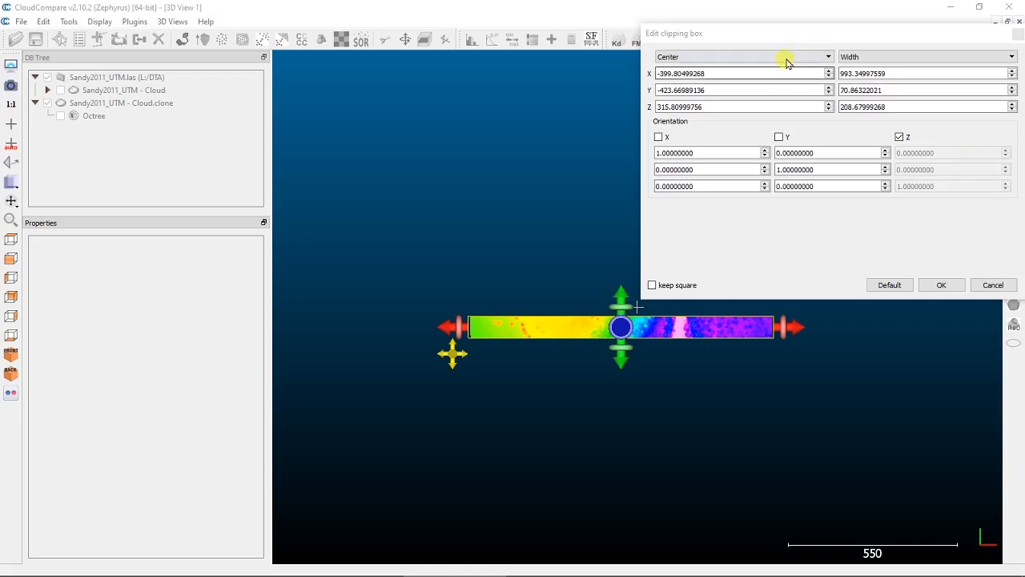
left_click_drag(798, 33, 590, 22)
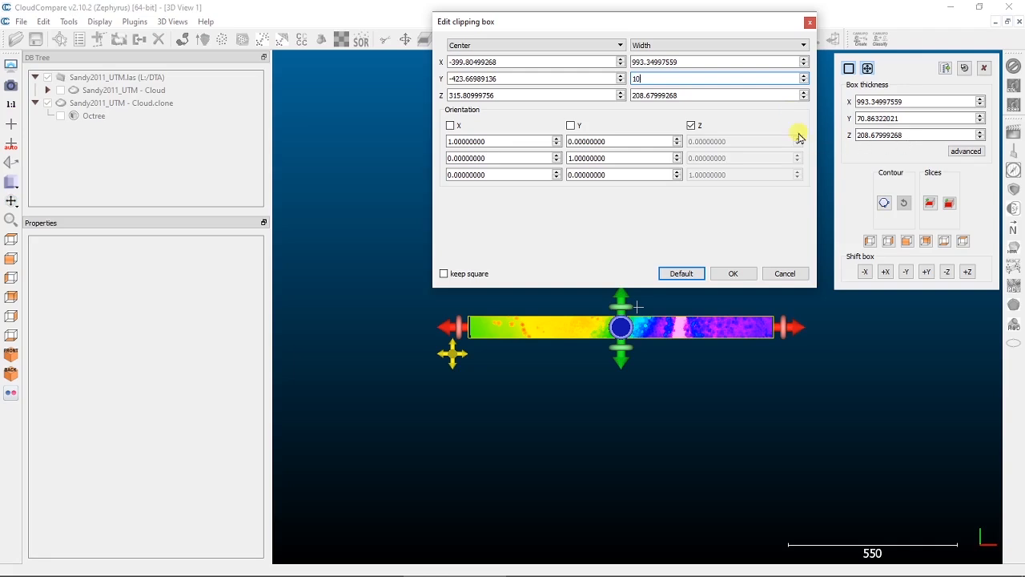
left_click(688, 93)
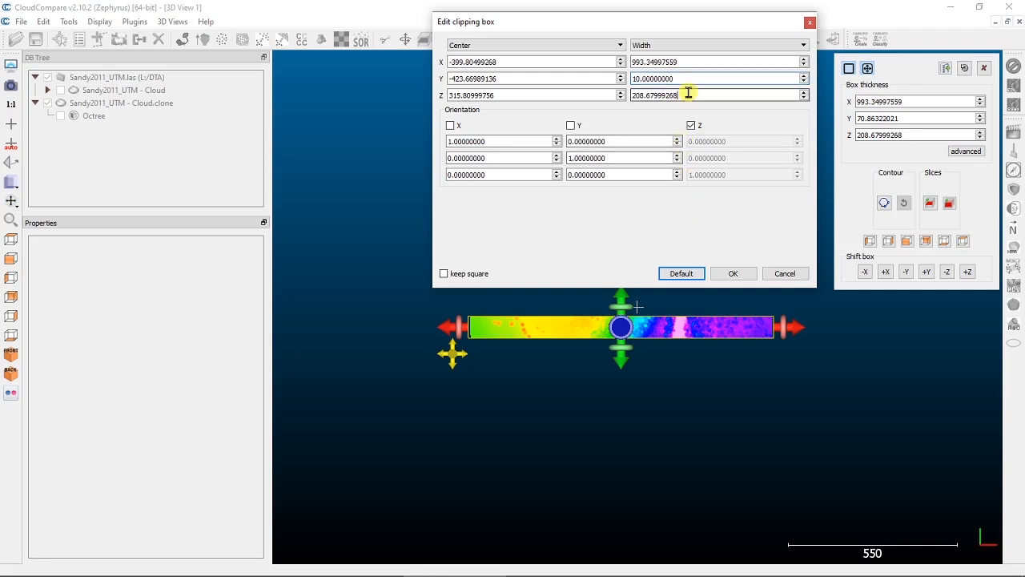
left_click(733, 274)
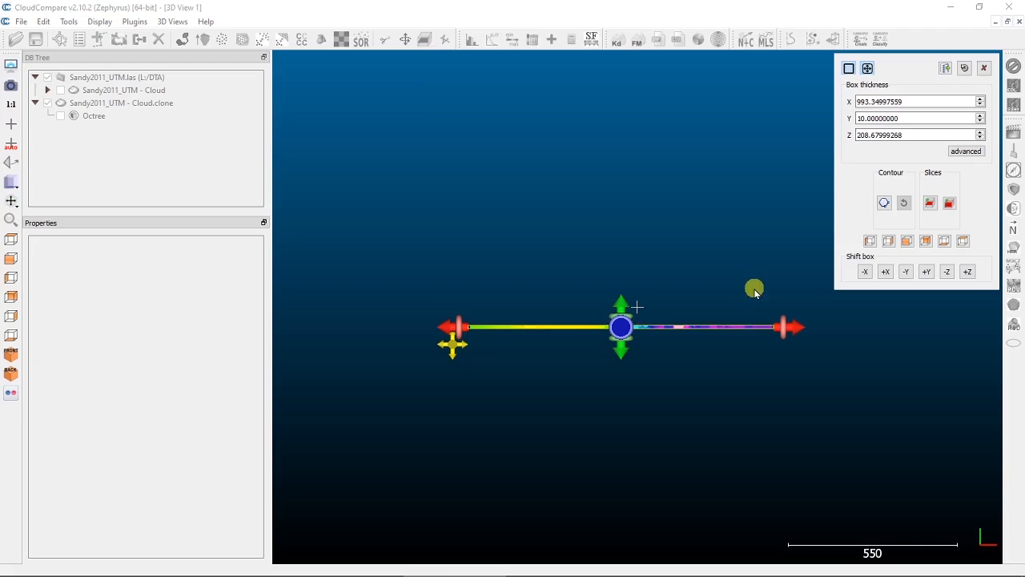
Export the slice of the cloned cloud inside the clipping box, close the cross section tool and select the extracted section
scroll(645, 326, "up", 8)
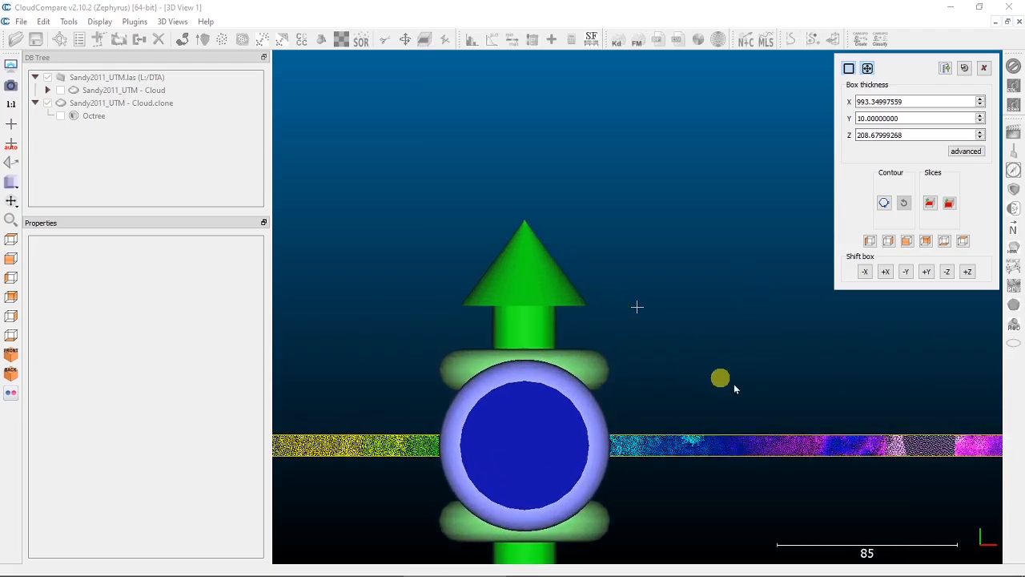
right_click_drag(736, 388, 531, 205)
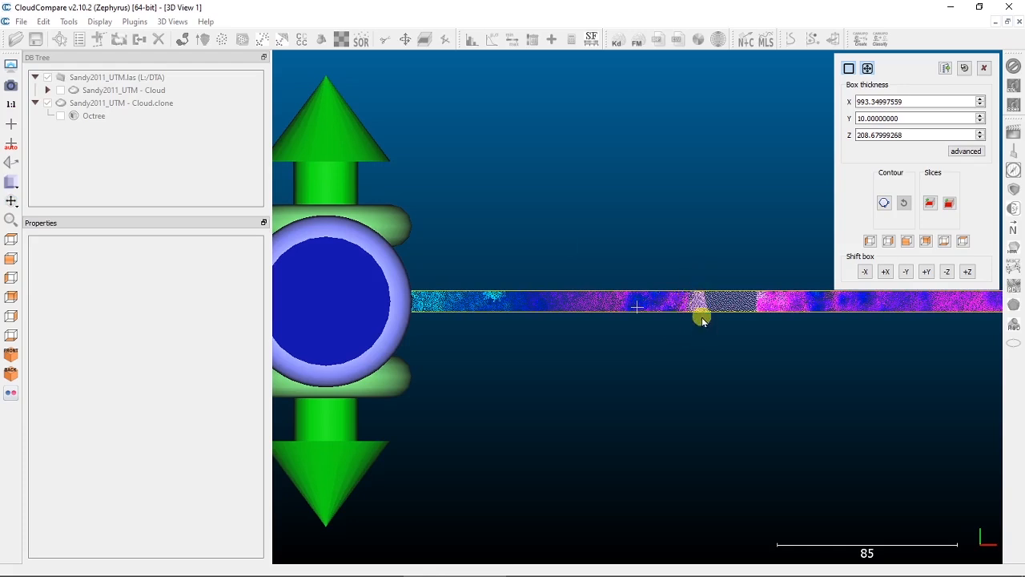
scroll(563, 201, "down", 5)
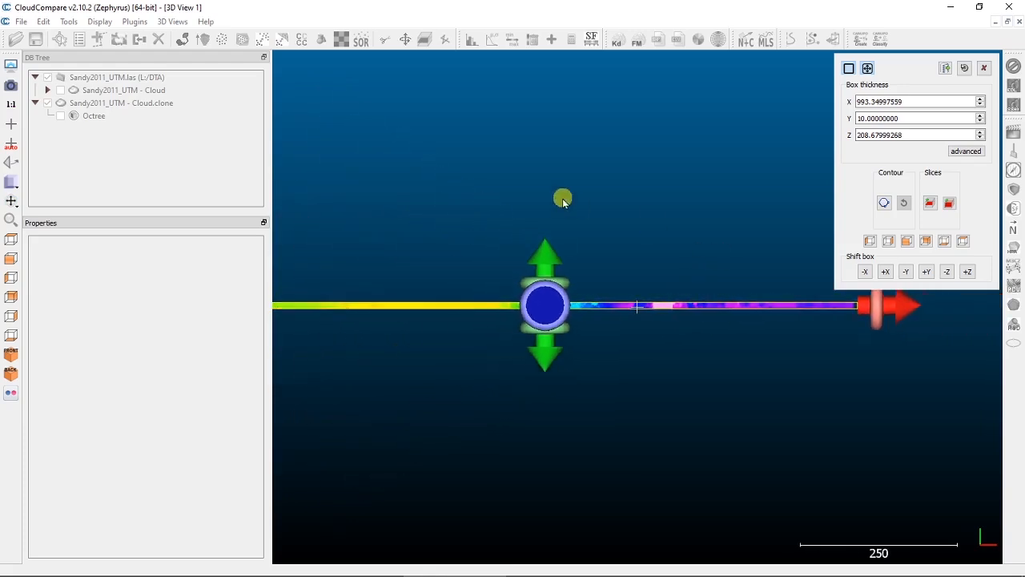
scroll(563, 201, "down", 2)
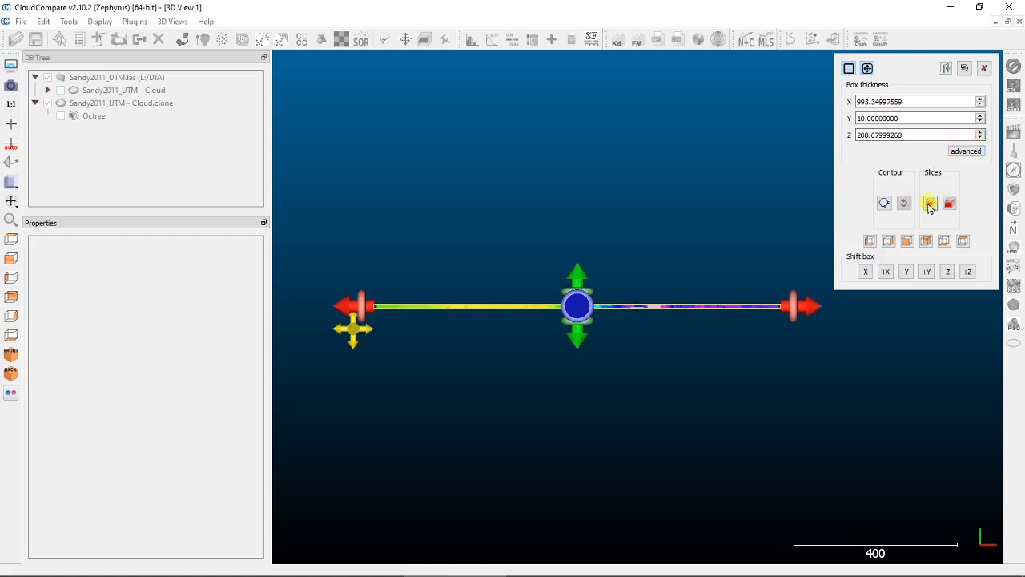
left_click(929, 204)
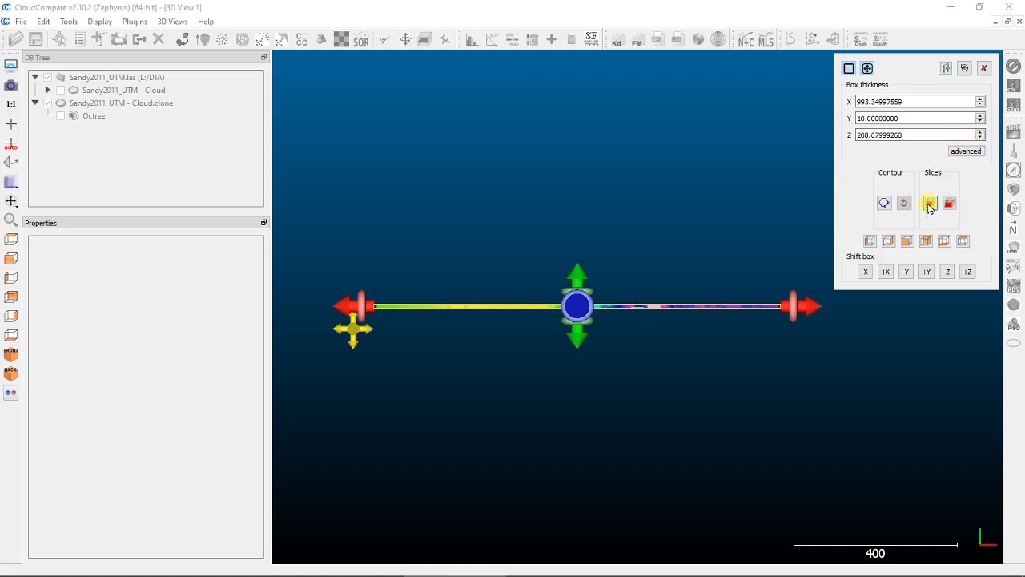
left_click(984, 68)
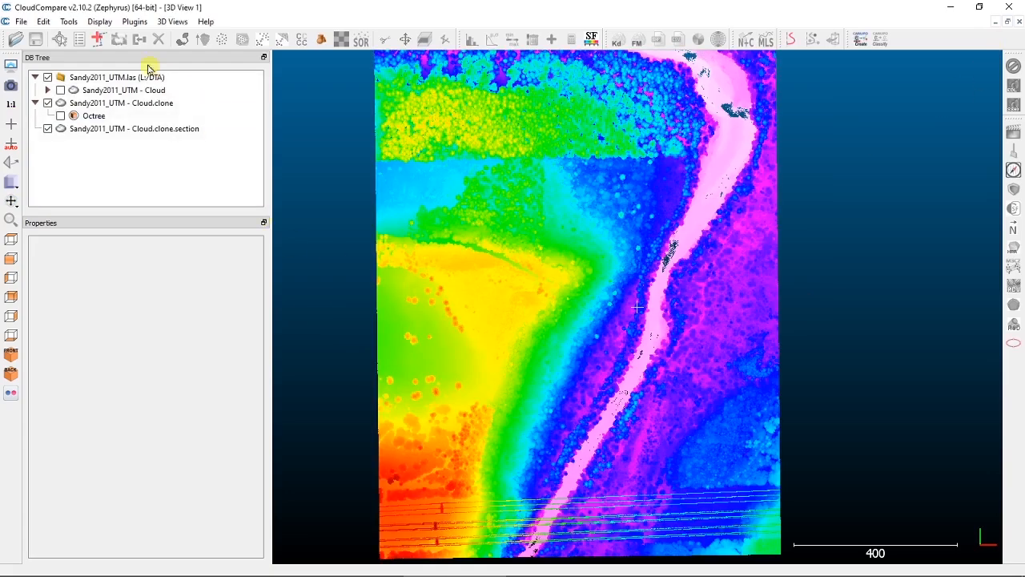
left_click(81, 129)
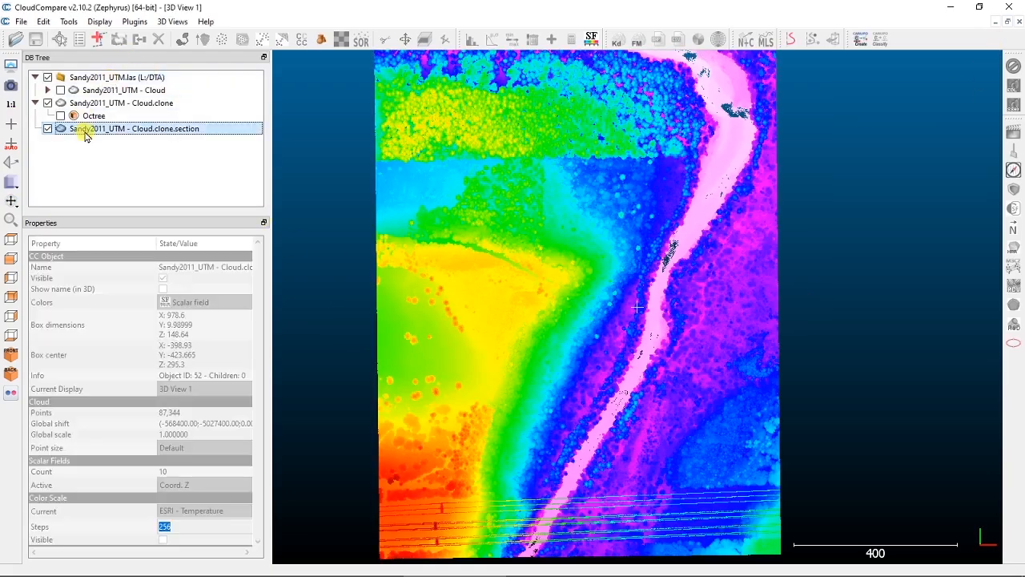
Restart the cross section on the cloned cloud, restore the last clipping box dimensions and export that slice as another section
left_click(127, 116)
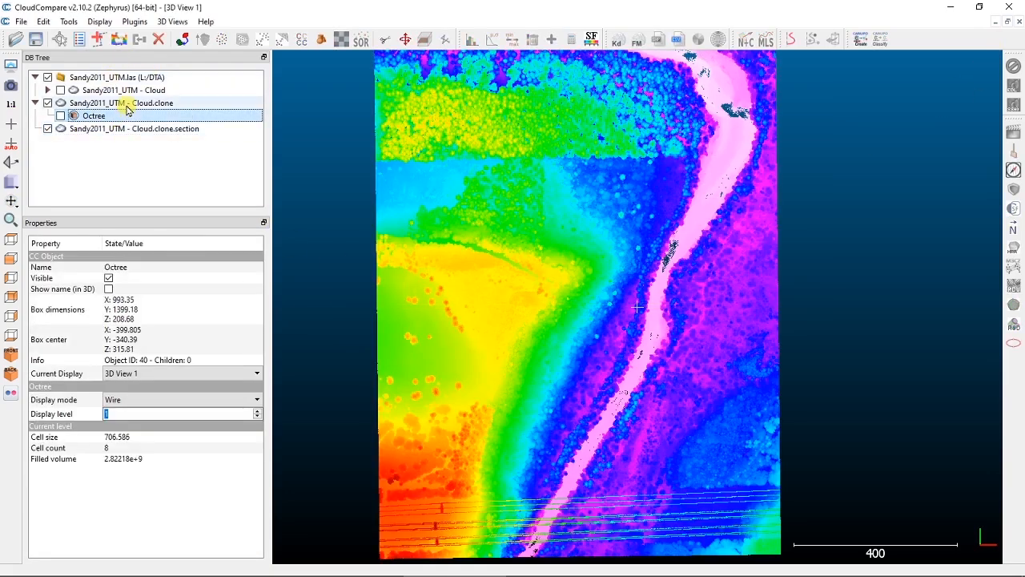
left_click(152, 104)
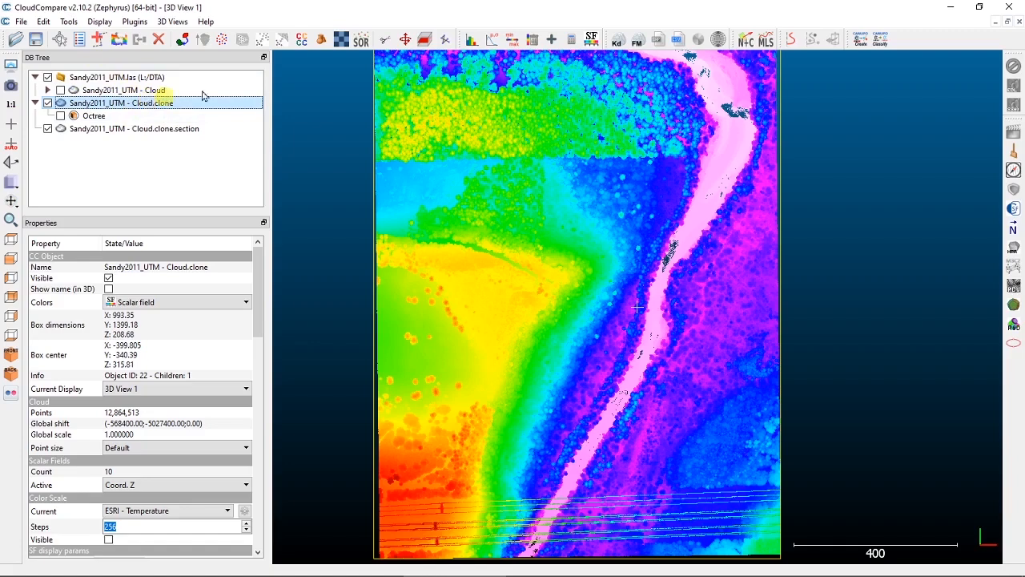
left_click(425, 40)
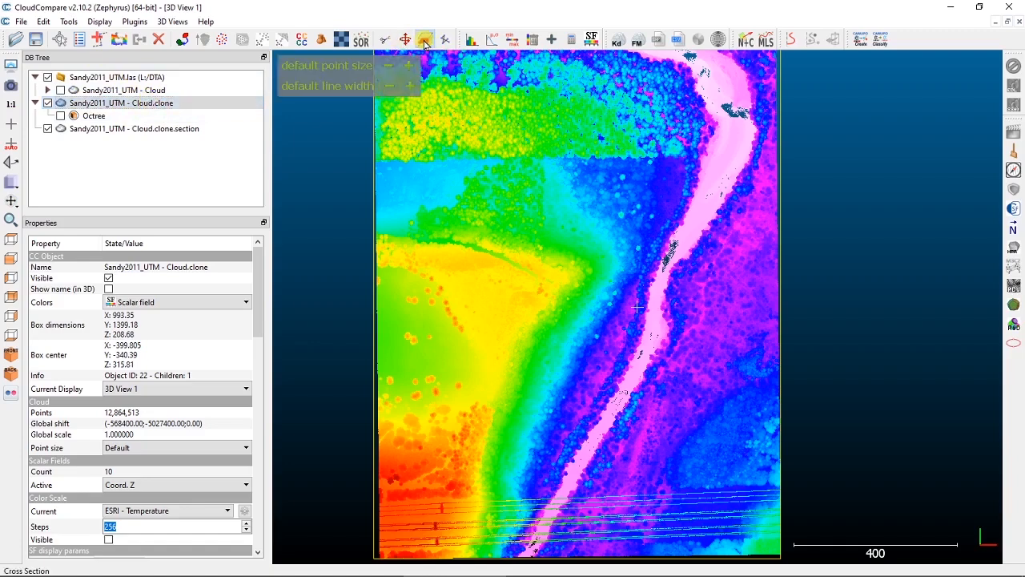
left_click(964, 152)
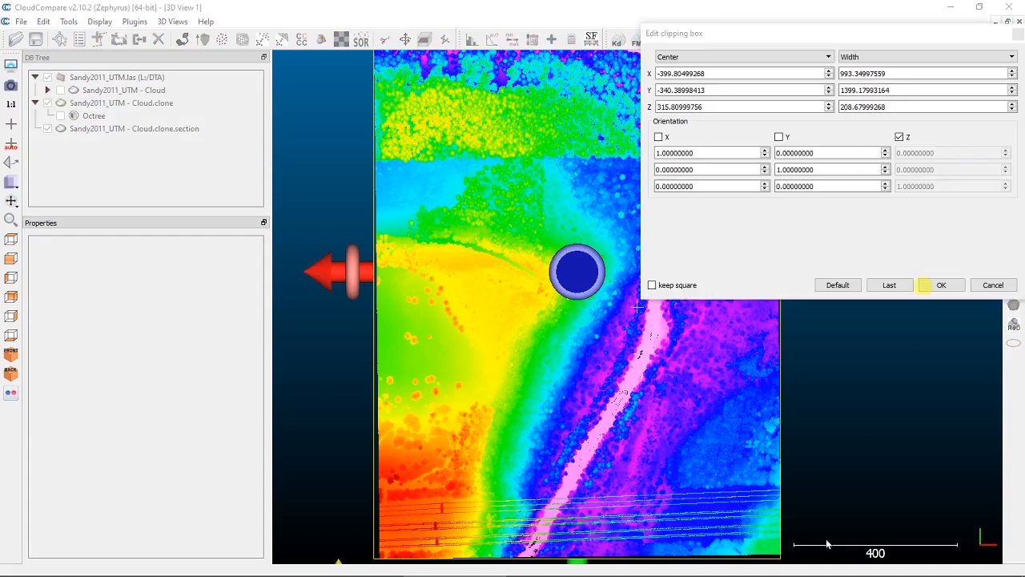
left_click(889, 285)
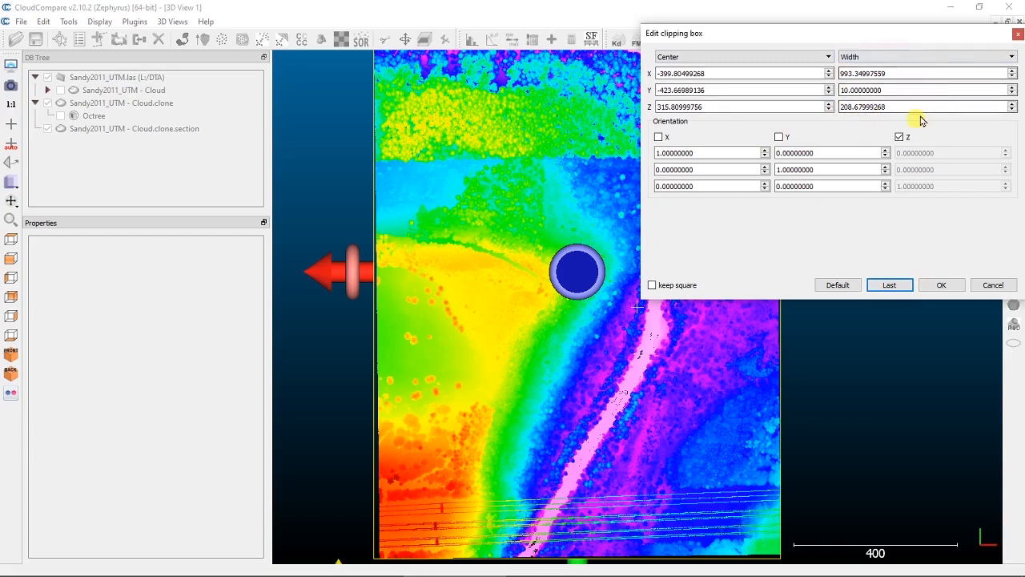
left_click(941, 288)
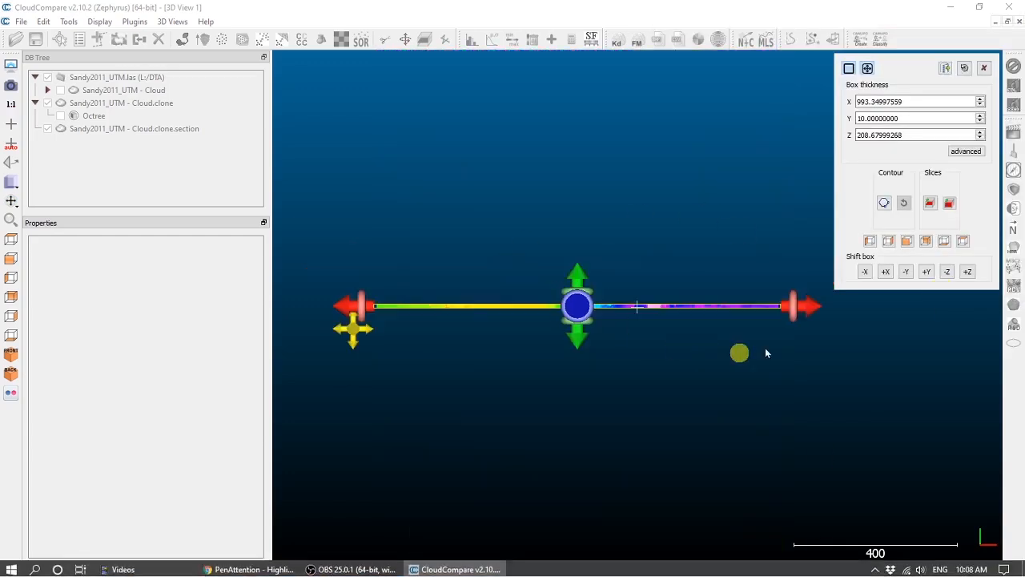
left_click(929, 204)
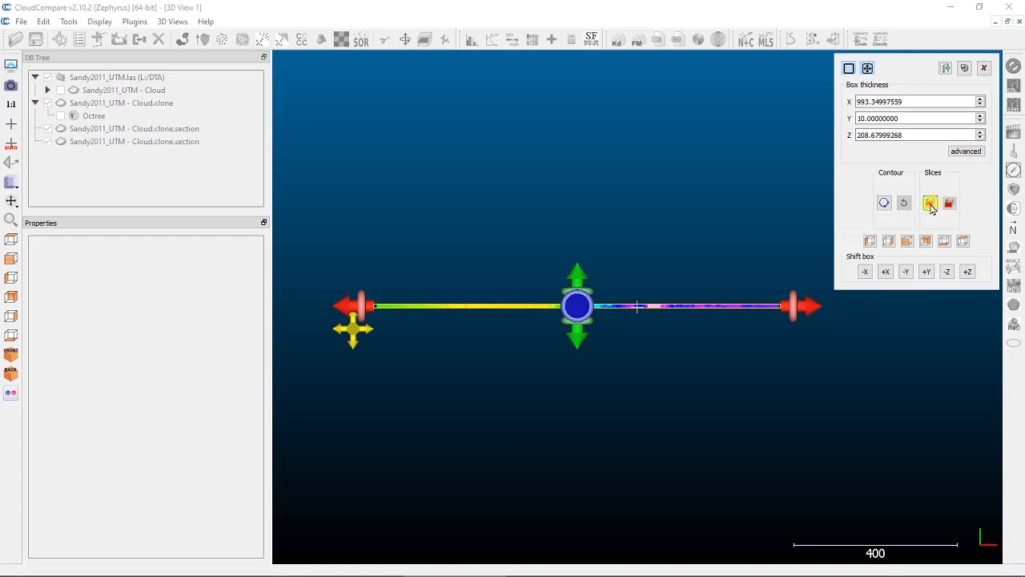
left_click(984, 72)
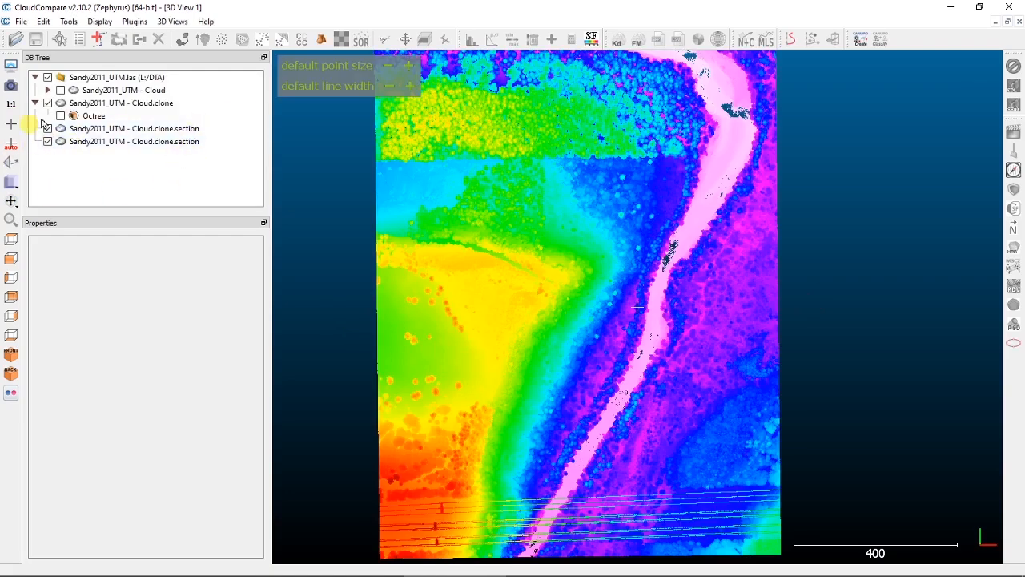
Hide the cloned cloud and compare the two extracted sections by toggling their visibility and checking their properties
left_click(47, 103)
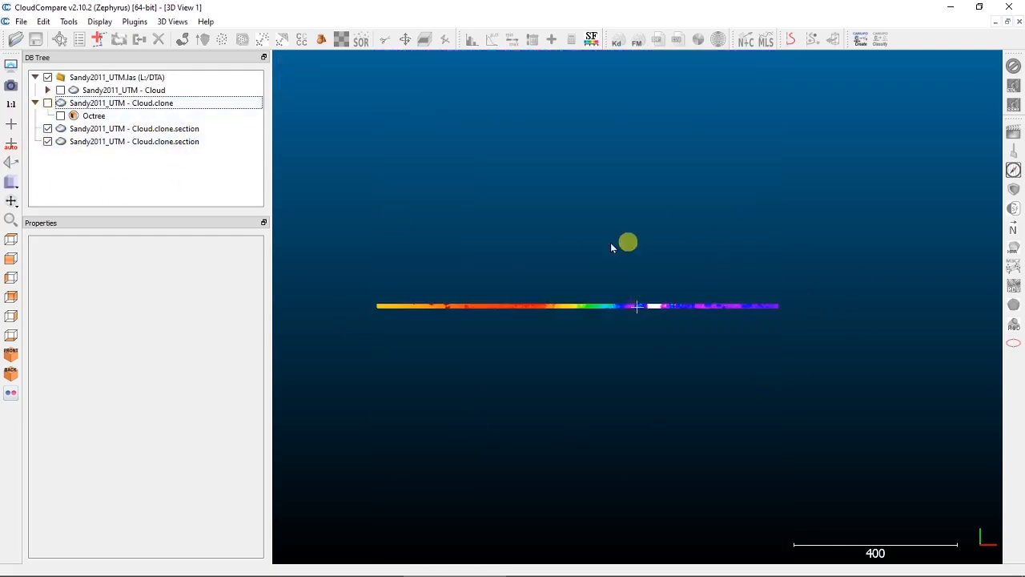
left_click(48, 129)
left_click(48, 142)
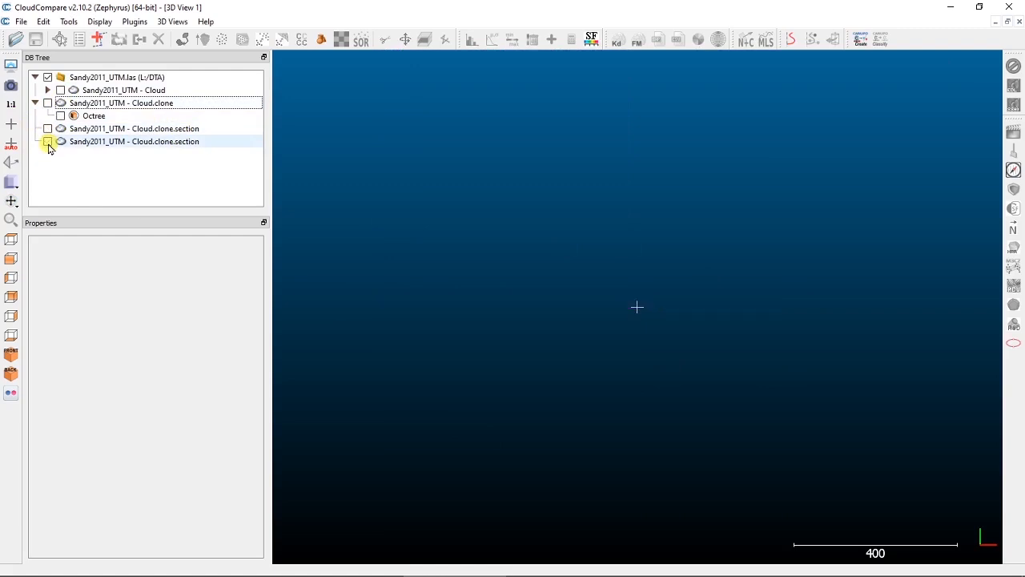
left_click(48, 142)
left_click(48, 128)
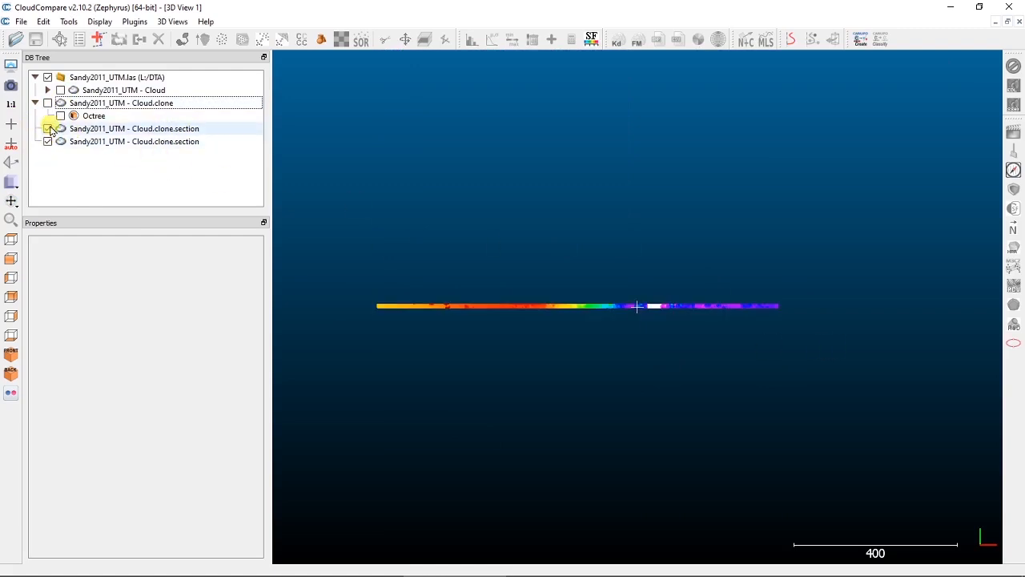
left_click(137, 129)
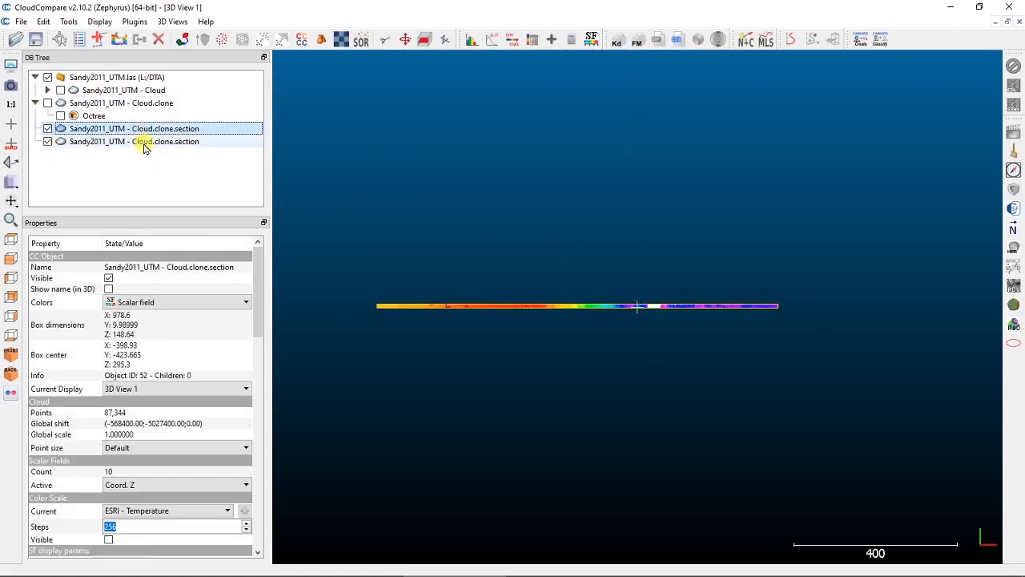
left_click(186, 141)
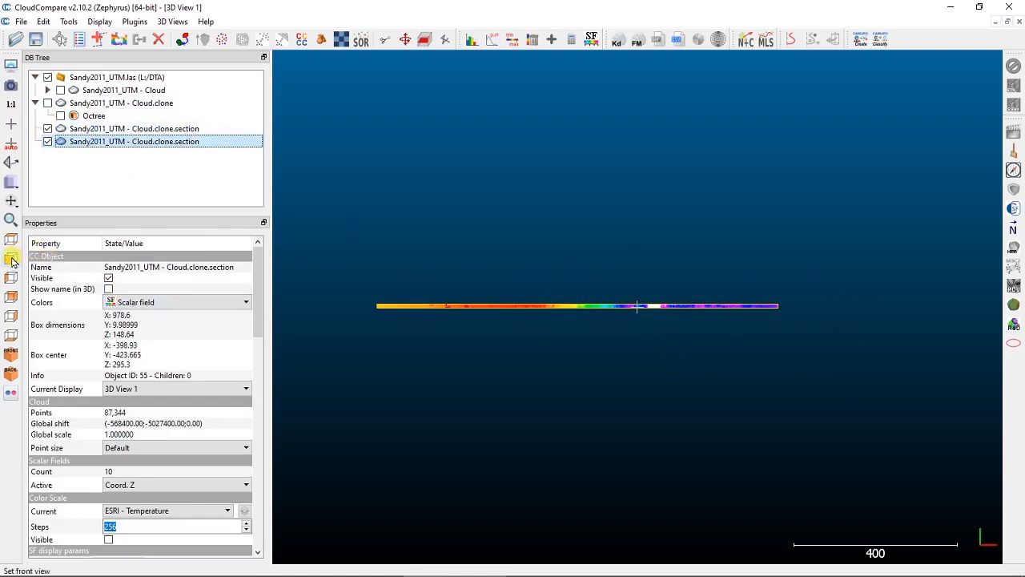
Examine the extracted cross section's terrain profile across the river in front view
left_click(12, 261)
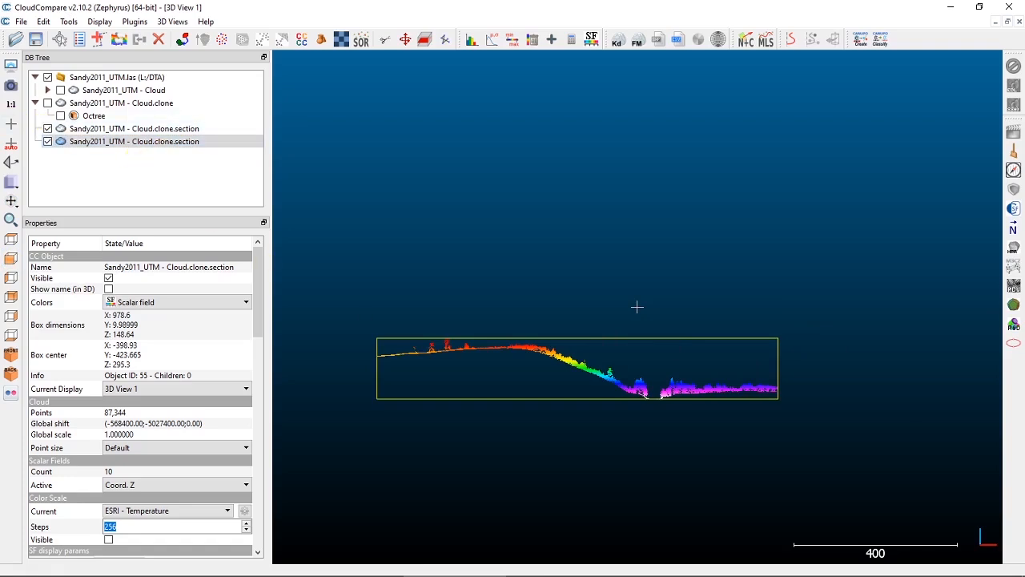
scroll(737, 362, "up", 3)
right_click_drag(595, 378, 686, 259)
scroll(685, 263, "up", 2)
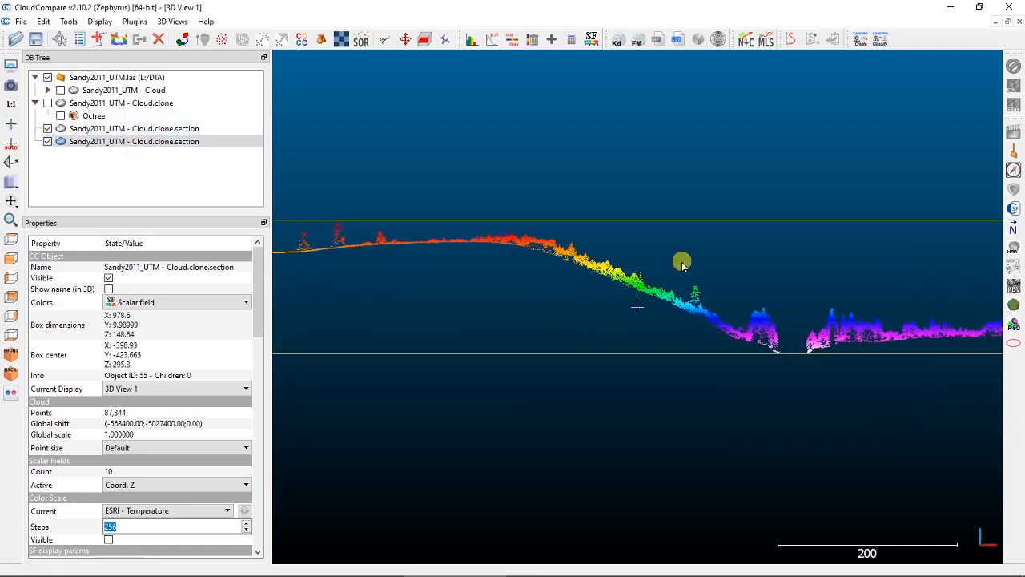
scroll(682, 266, "down", 5)
scroll(682, 266, "up", 3)
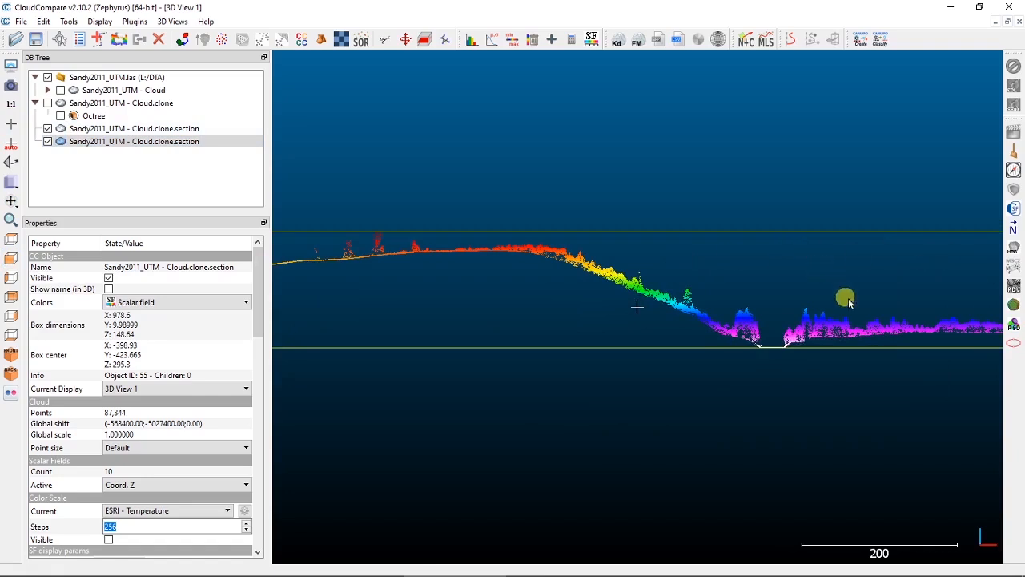
right_click_drag(849, 301, 806, 301)
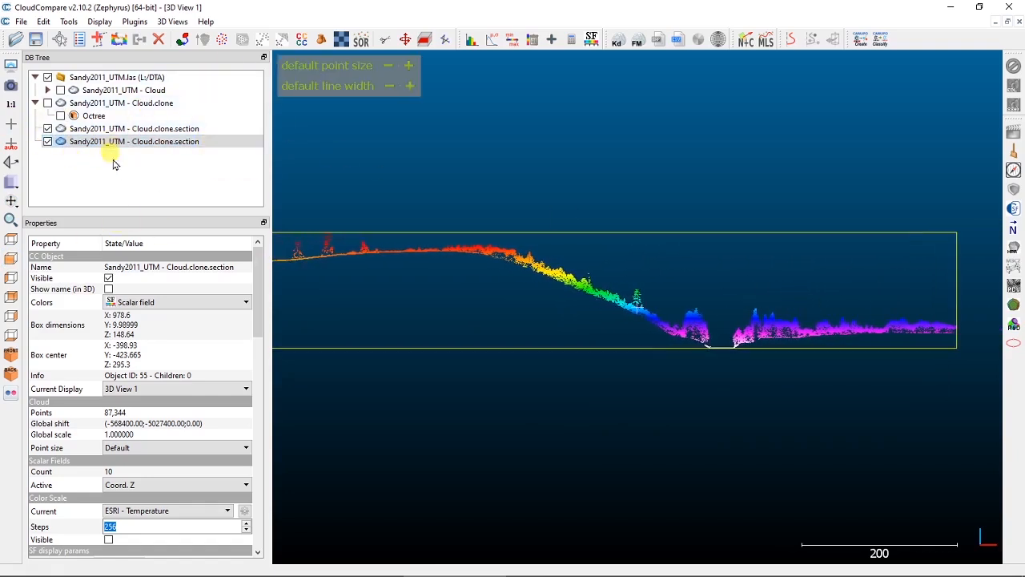
Hide both extracted sections and show the cloned cloud again in top view
left_click(47, 141)
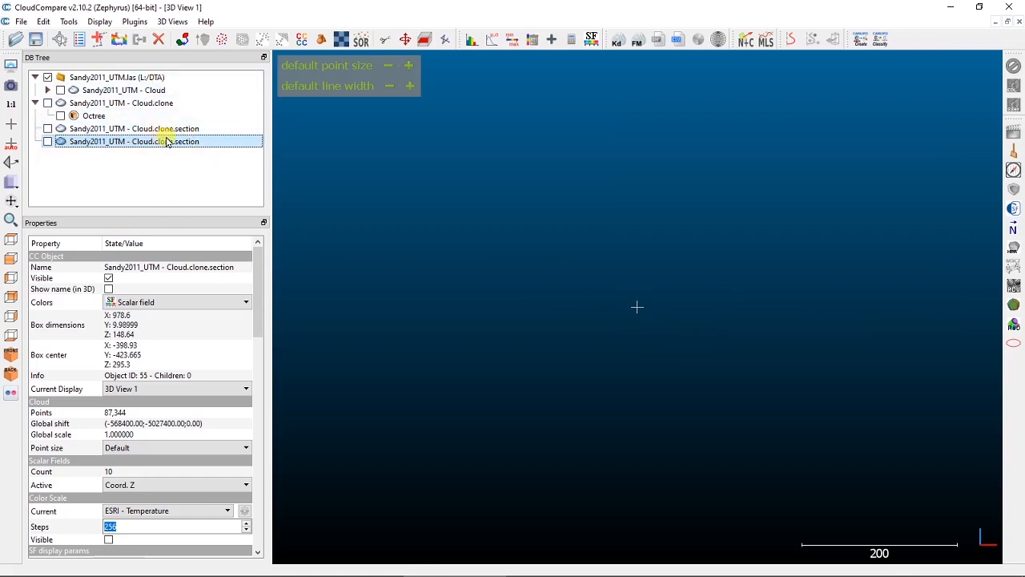
left_click(130, 103)
left_click(48, 102)
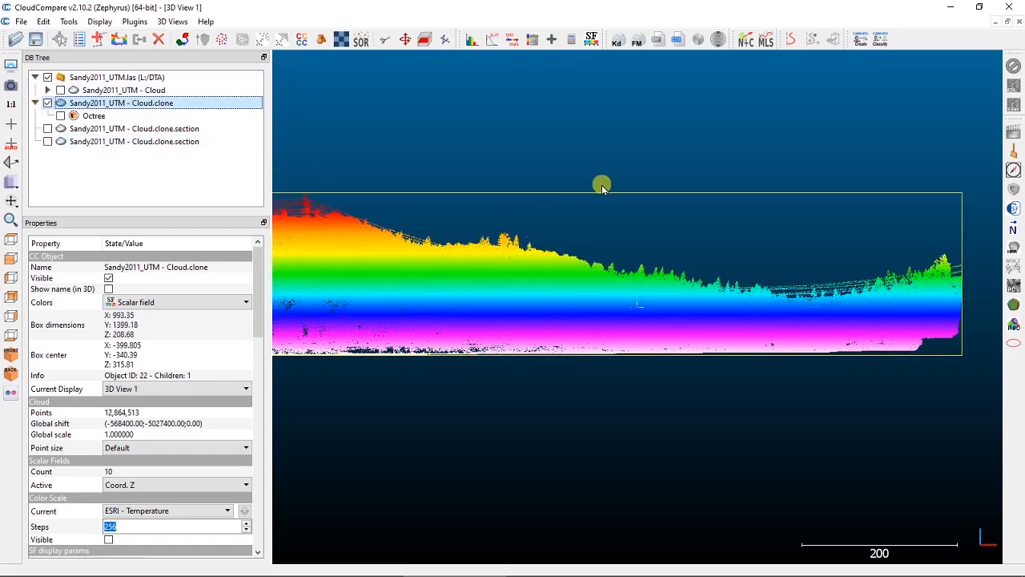
left_click(11, 241)
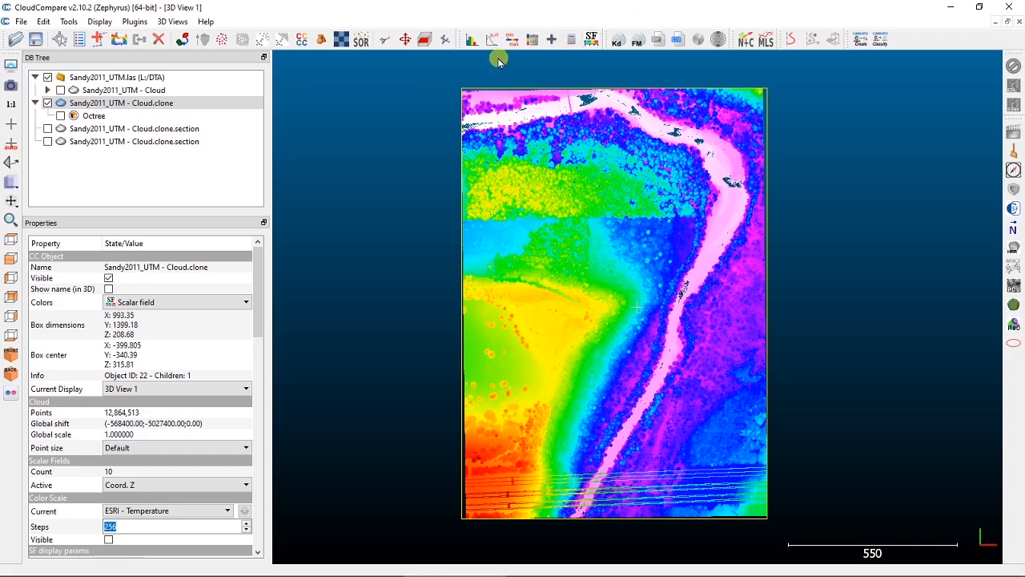
Set the cloned cloud's active scalar field to Classification
left_click(138, 104)
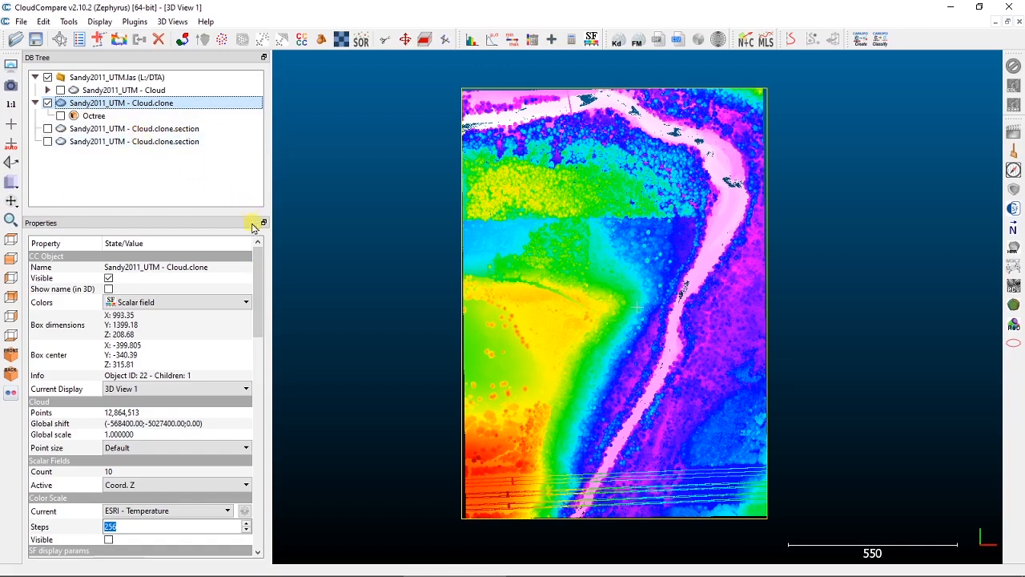
left_click_drag(256, 286, 258, 376)
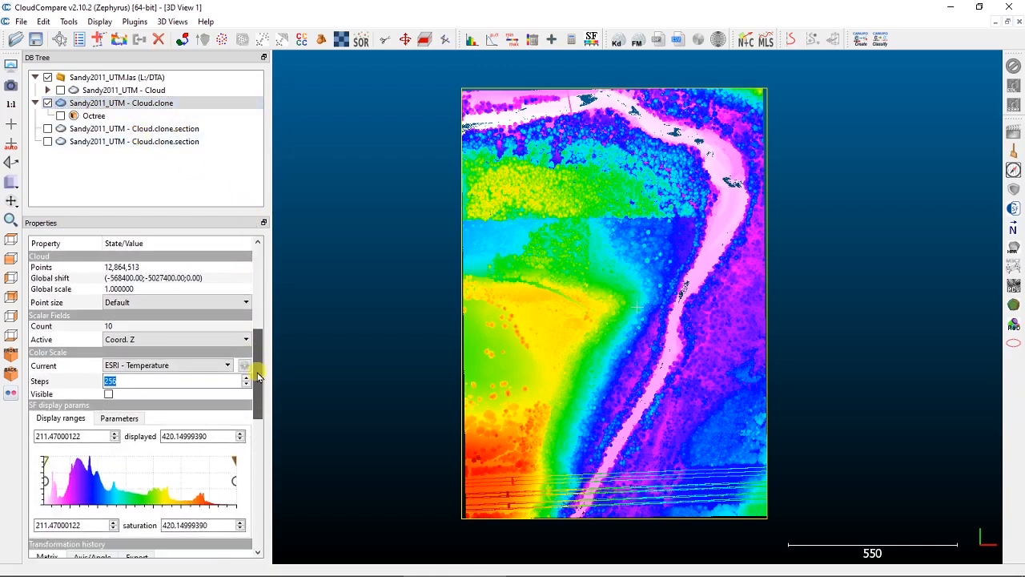
left_click(222, 344)
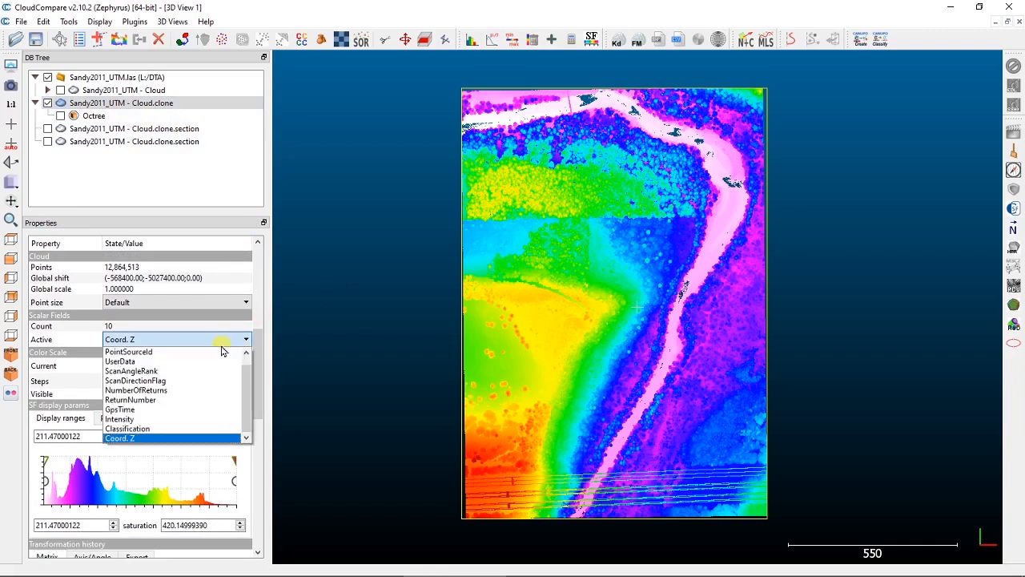
left_click(199, 429)
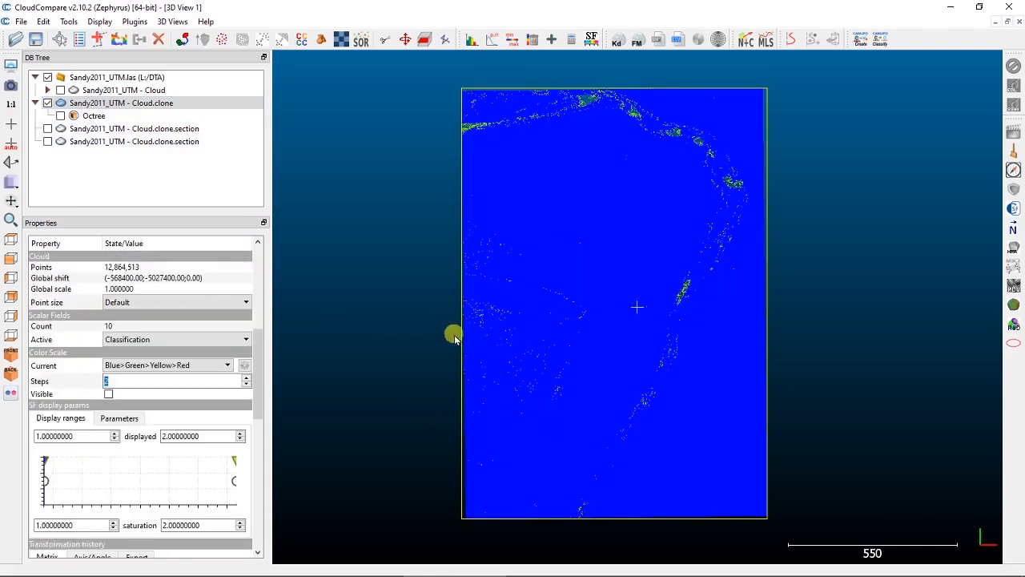
scroll(461, 352, "down", 1)
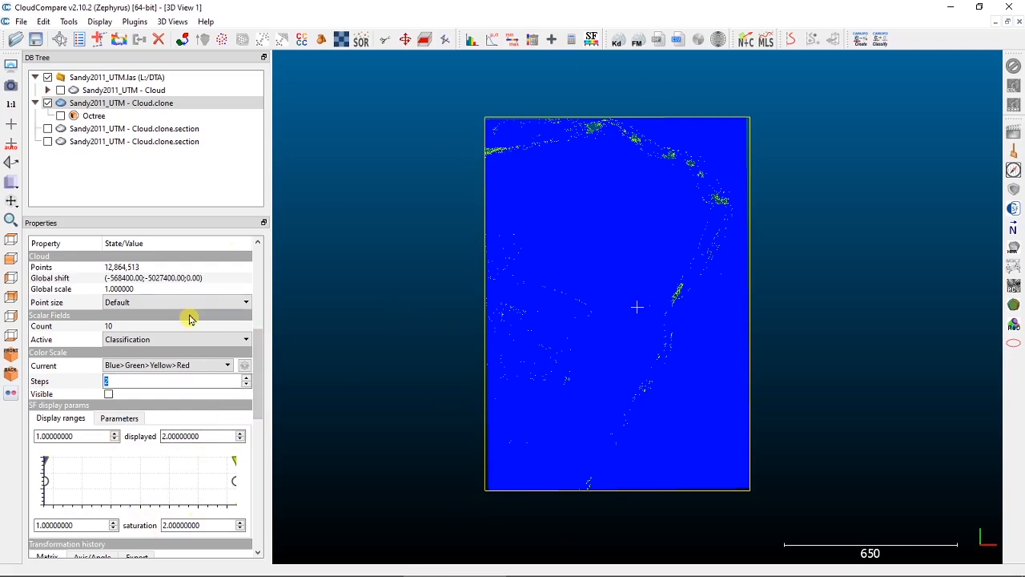
Filter the cloned cloud by classification value, using a range of 2 to 2, and export the matching points as a new cloud
left_click(121, 102)
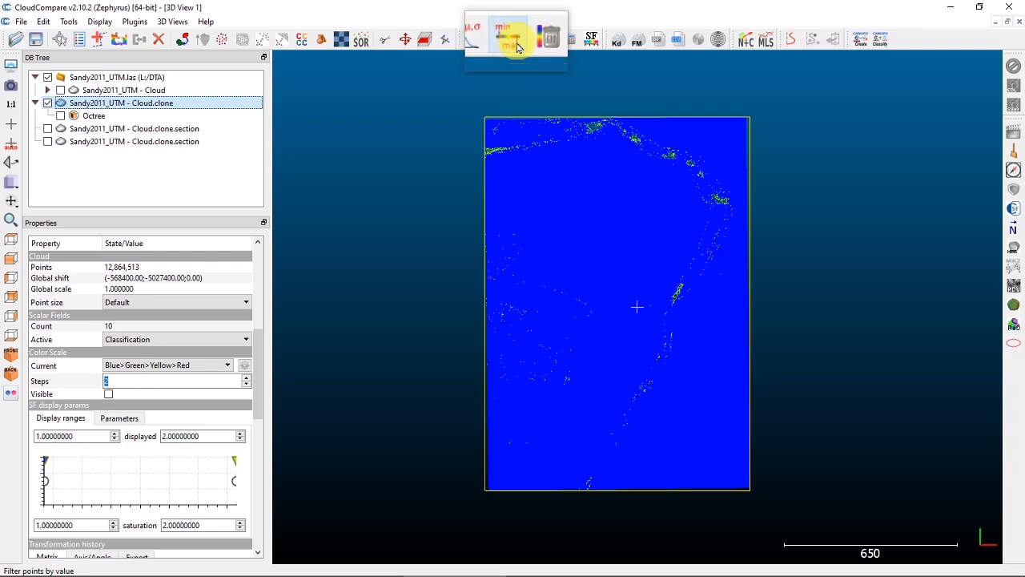
left_click(515, 40)
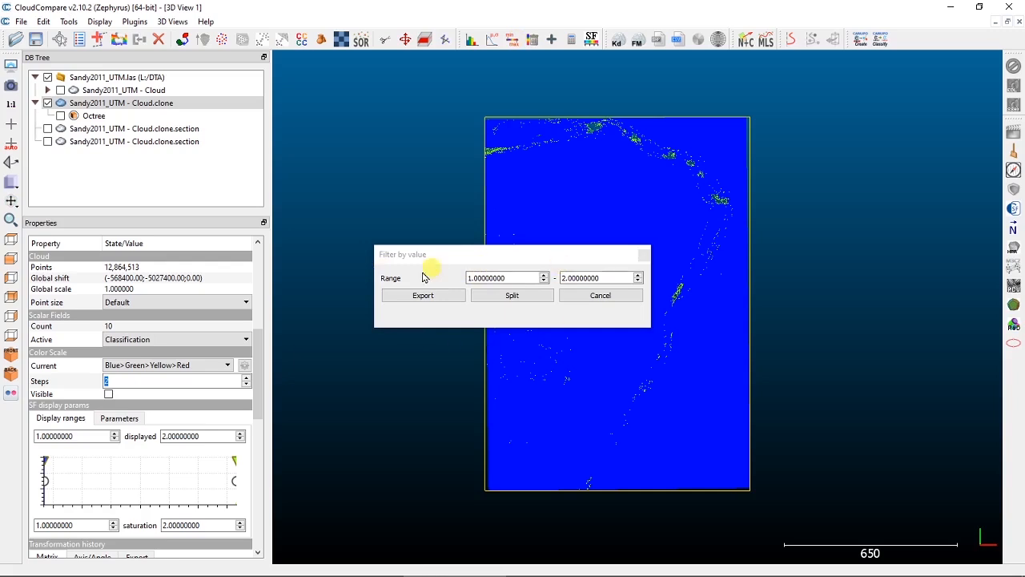
left_click_drag(519, 277, 444, 277)
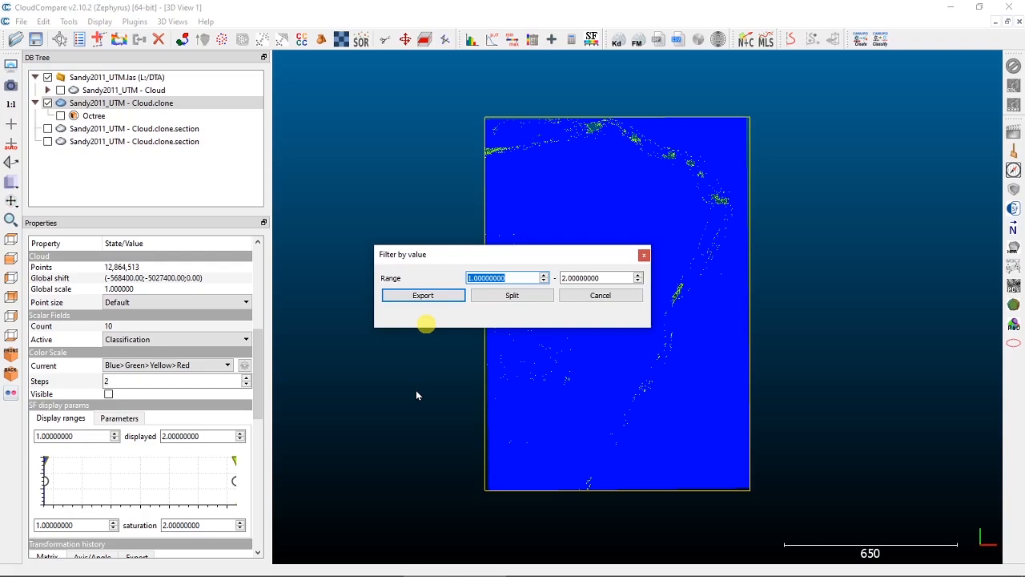
type("2")
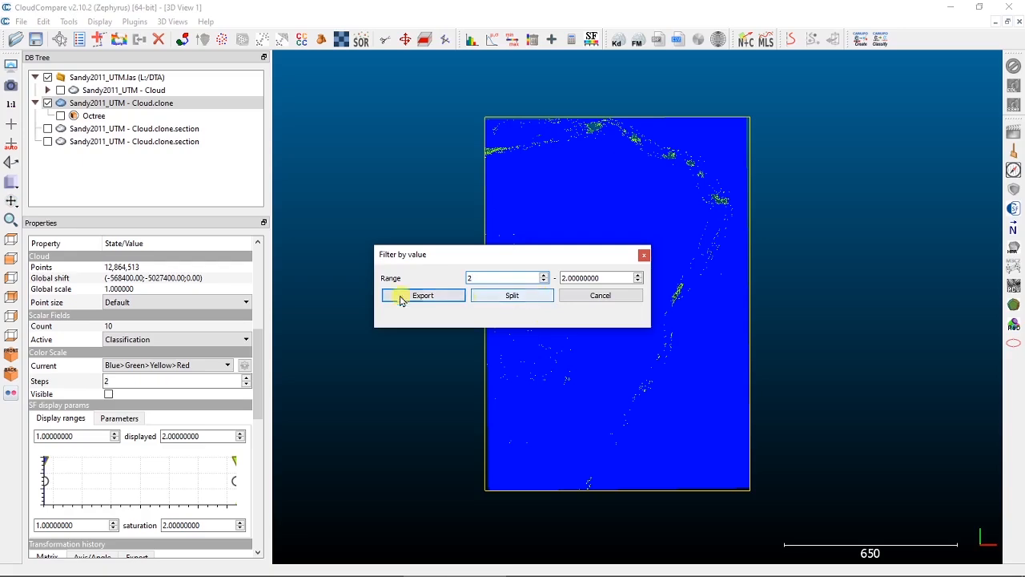
left_click(460, 295)
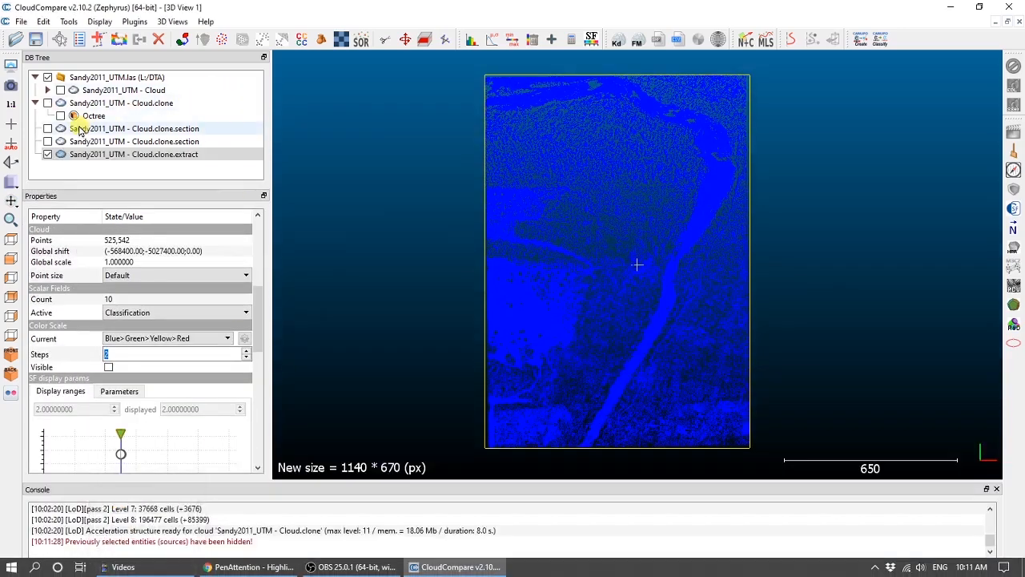
Delete both extracted cross sections
left_click(80, 129)
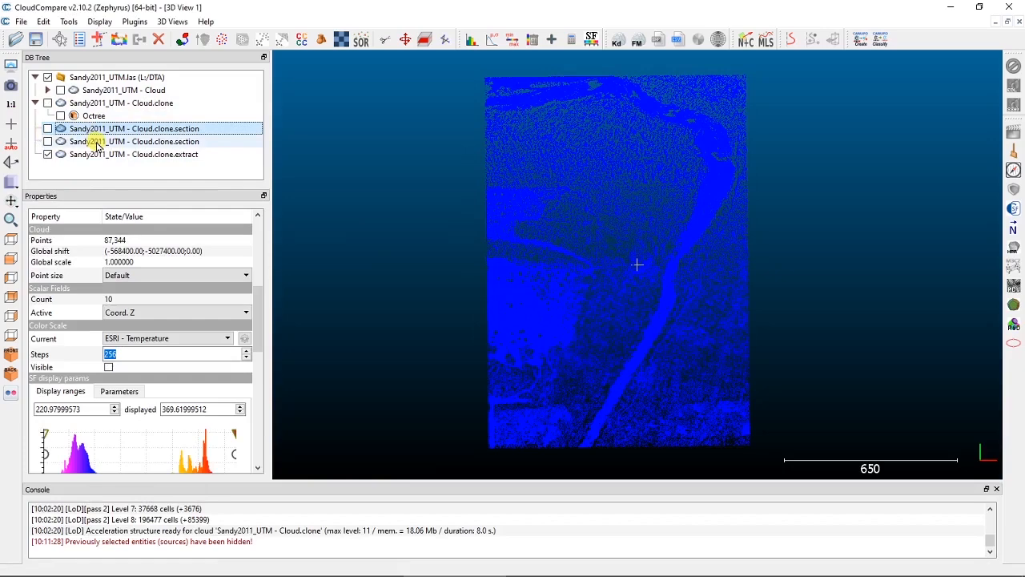
left_click(96, 143, "shift")
key("Delete")
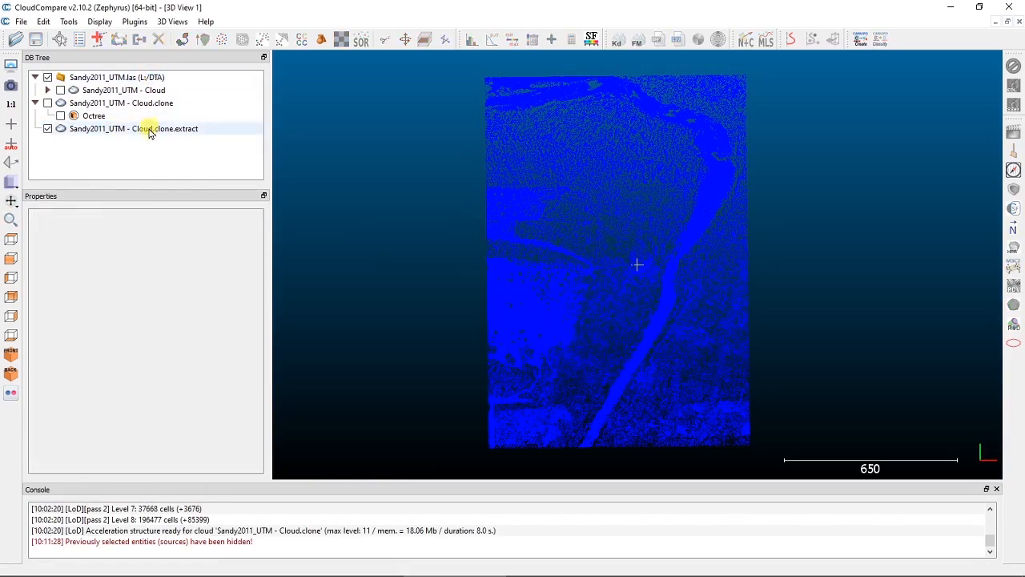
Set the extracted ground cloud's active scalar field to Coord. Z
left_click(84, 132)
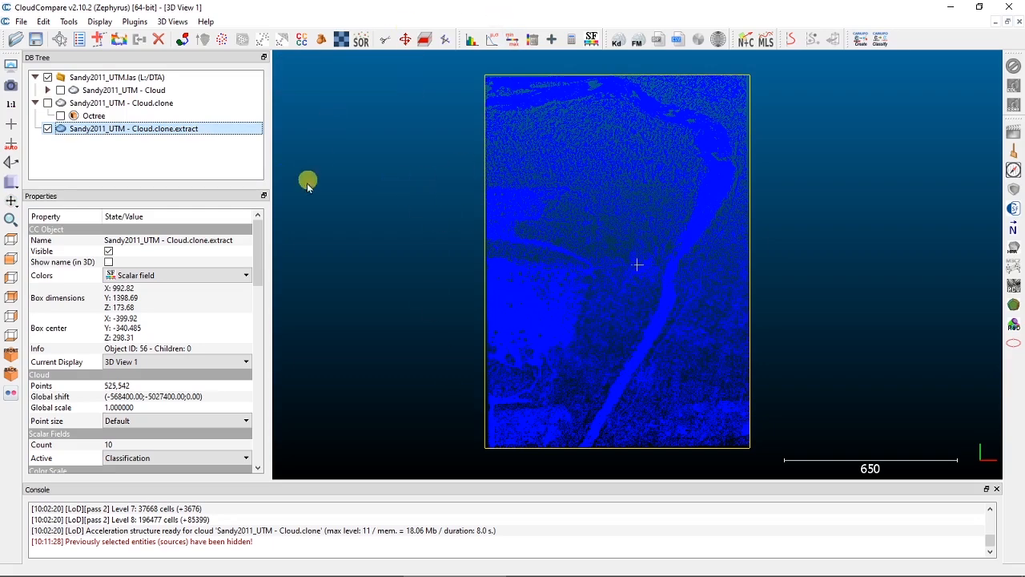
left_click_drag(262, 258, 258, 336)
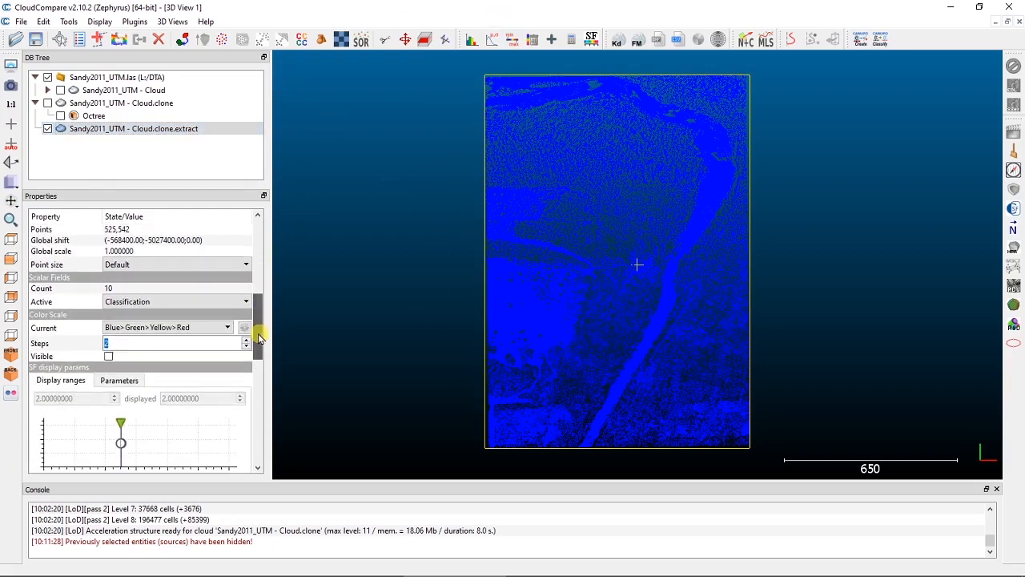
left_click(165, 302)
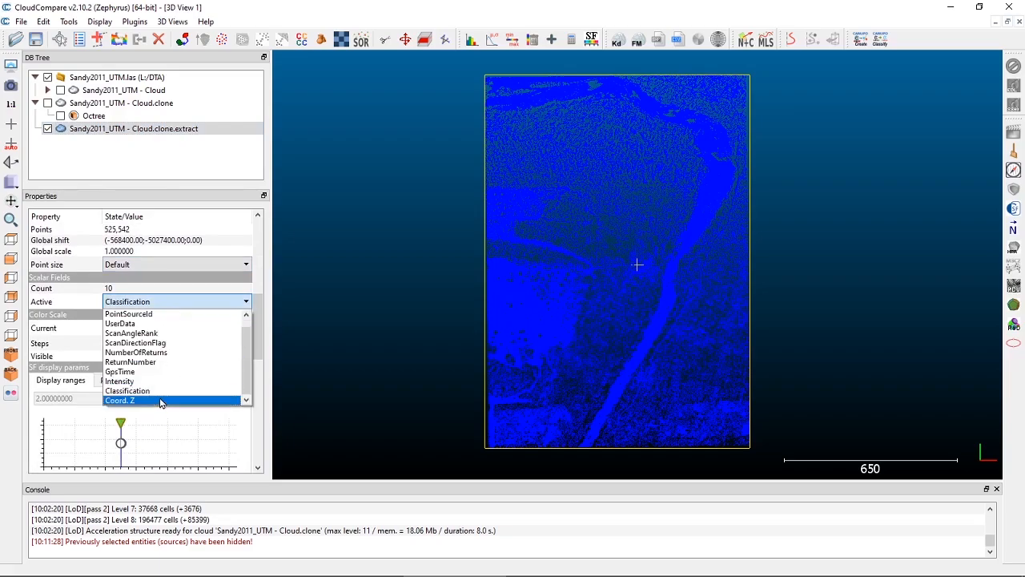
left_click(160, 401)
Examine the extracted ground points from oblique angles and compare their point count with the cloned cloud's
scroll(655, 294, "up", 3)
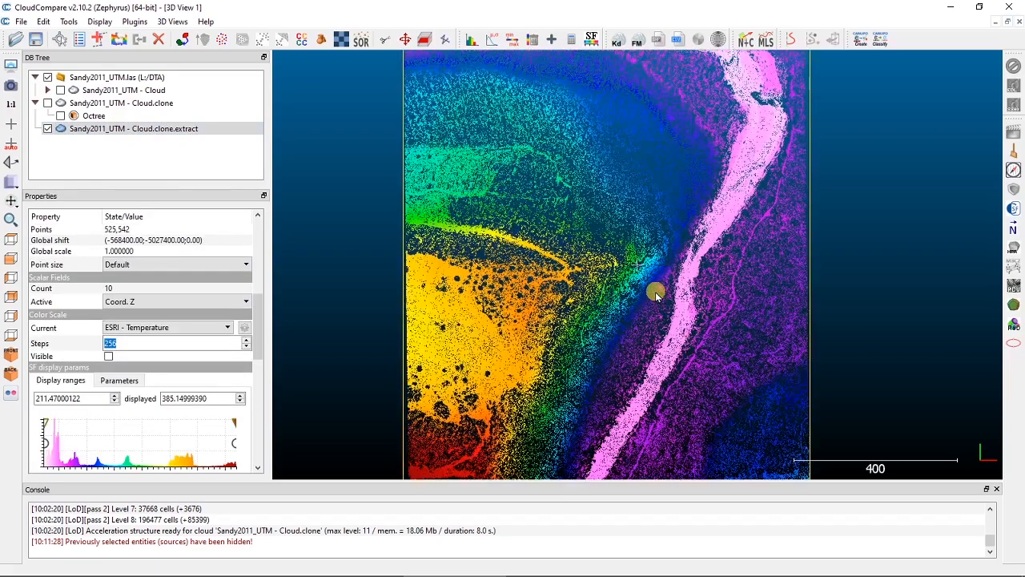
left_click_drag(655, 294, 593, 177)
scroll(618, 277, "up", 4)
left_click_drag(605, 336, 673, 304)
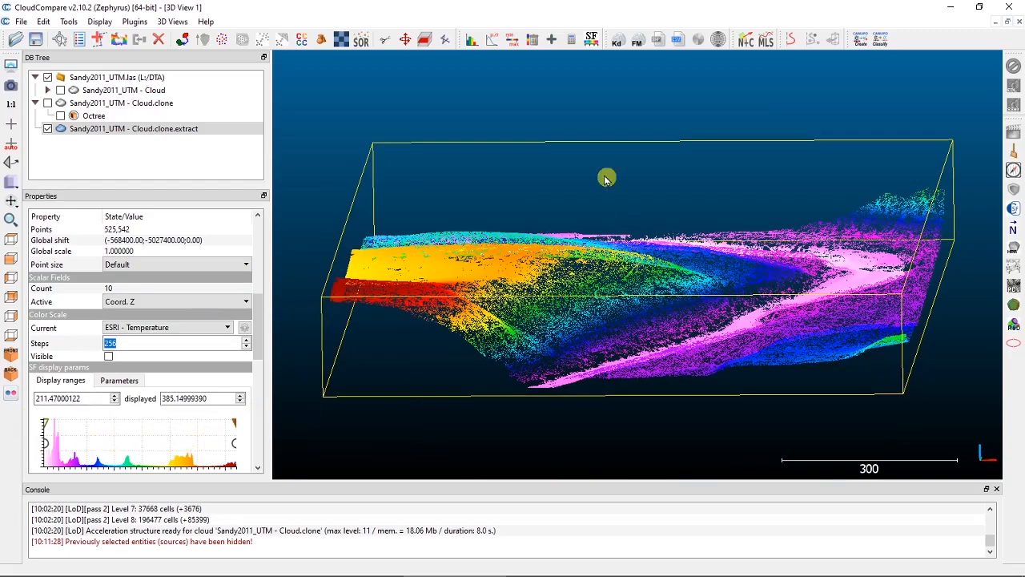
mouse_move(521, 338)
right_mouse_down()
mouse_move(541, 349)
mouse_move(573, 340)
mouse_move(515, 351)
right_mouse_up()
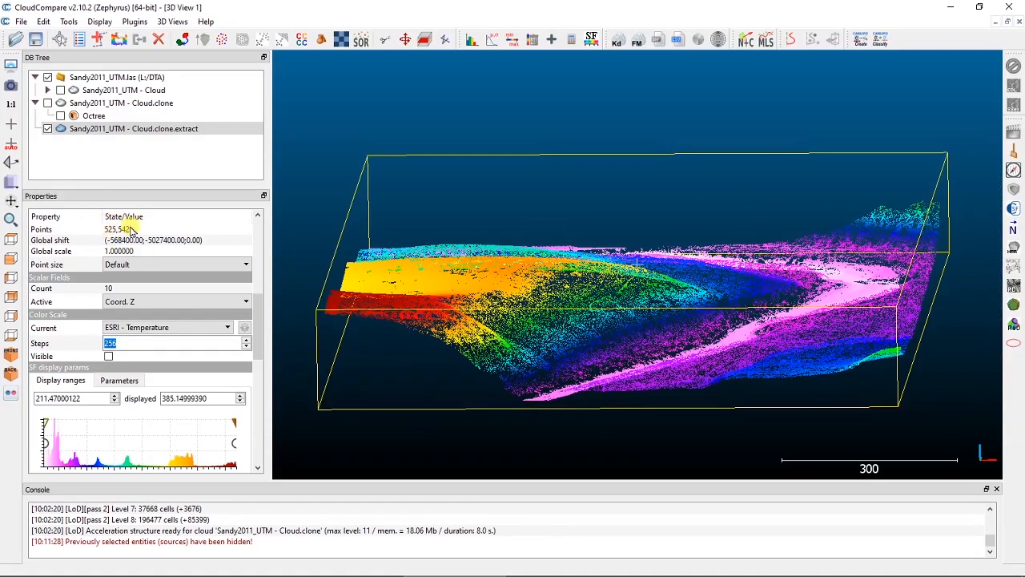
scroll(131, 228, "up", 1)
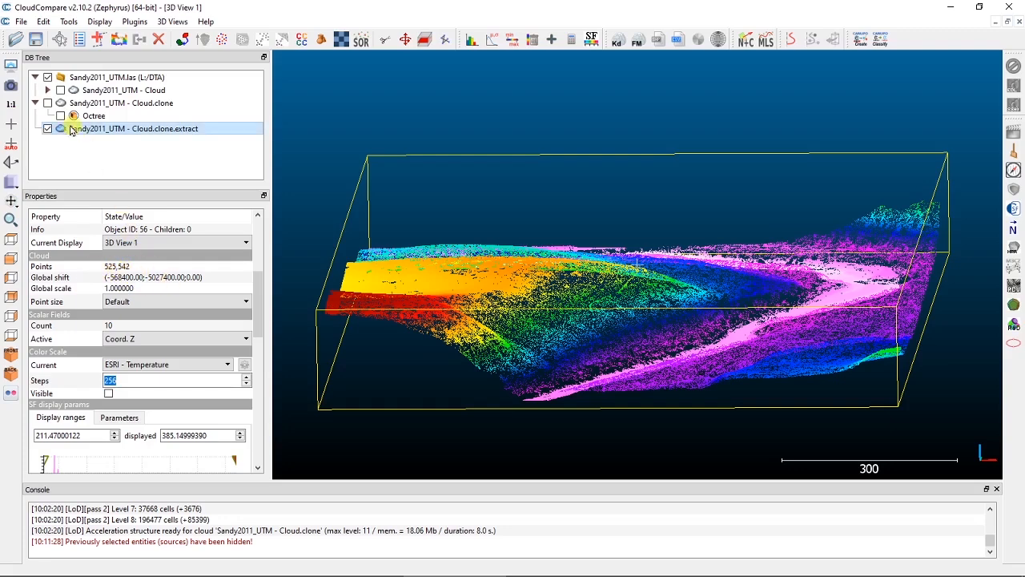
left_click(97, 103)
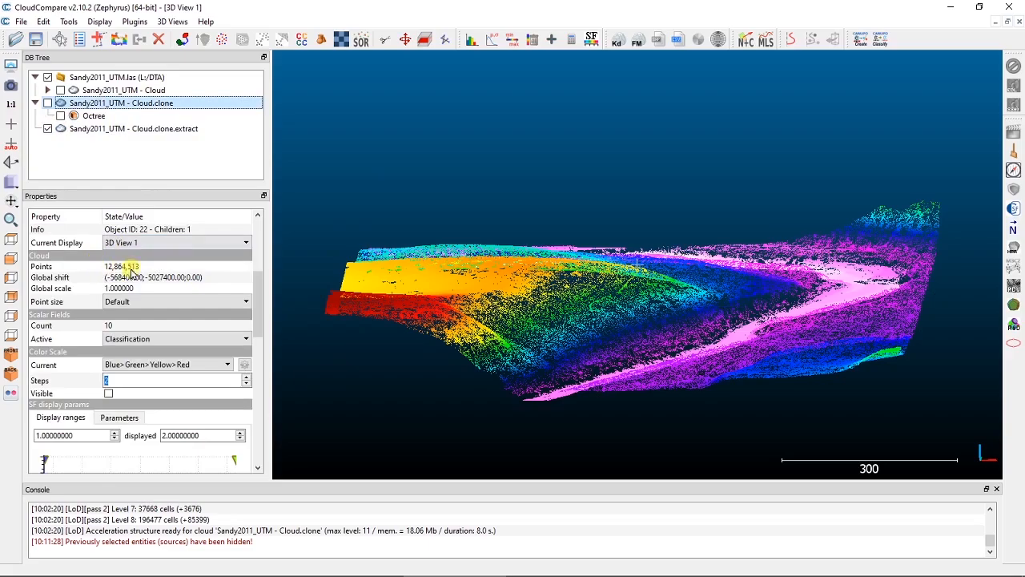
left_click(136, 129)
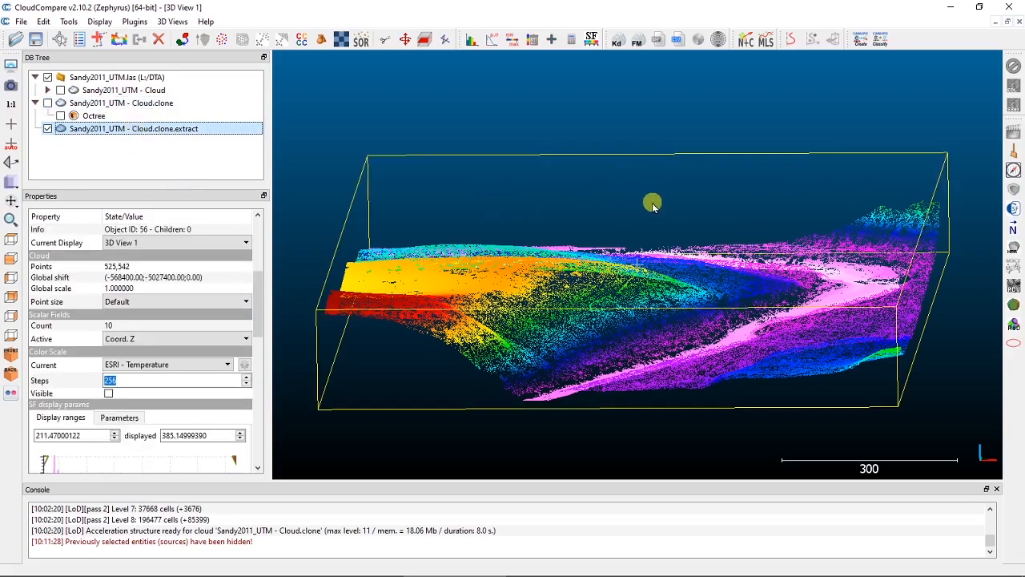
left_click_drag(652, 201, 640, 153)
scroll(679, 287, "up", 2)
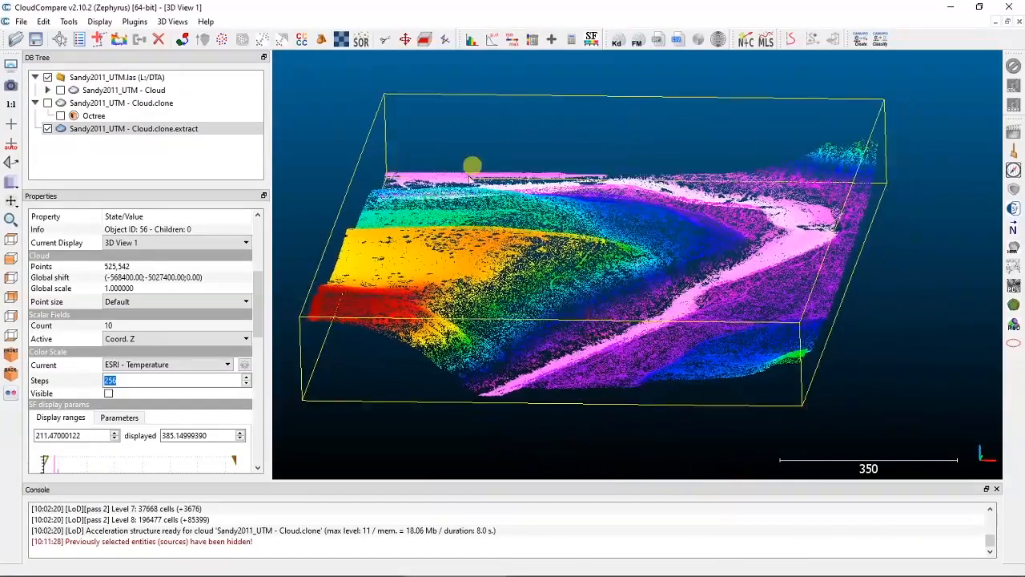
Hide the extracted ground cloud, show the cloned cloud and set its active scalar field to Coord. Z
left_click(47, 128)
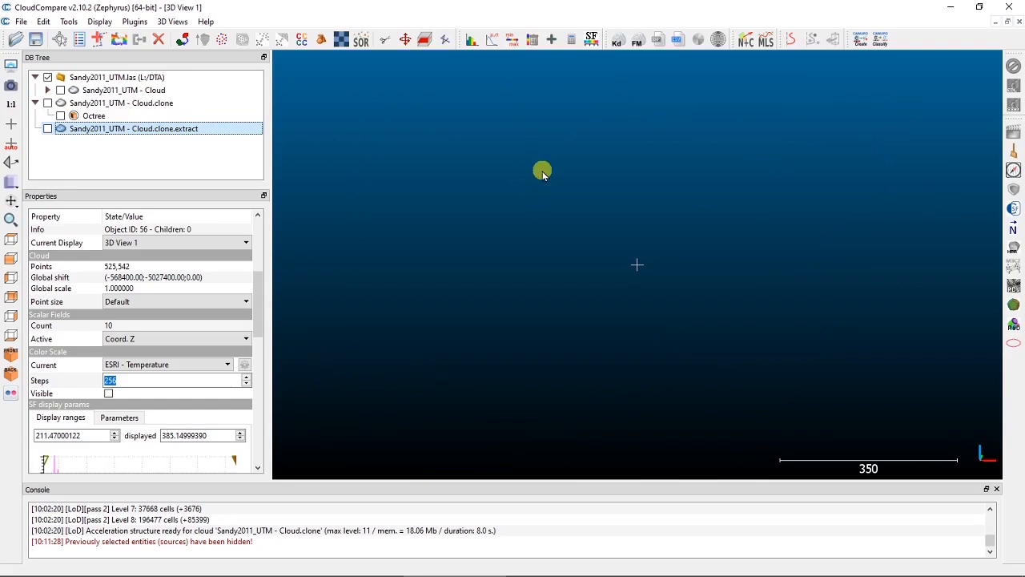
left_click(47, 102)
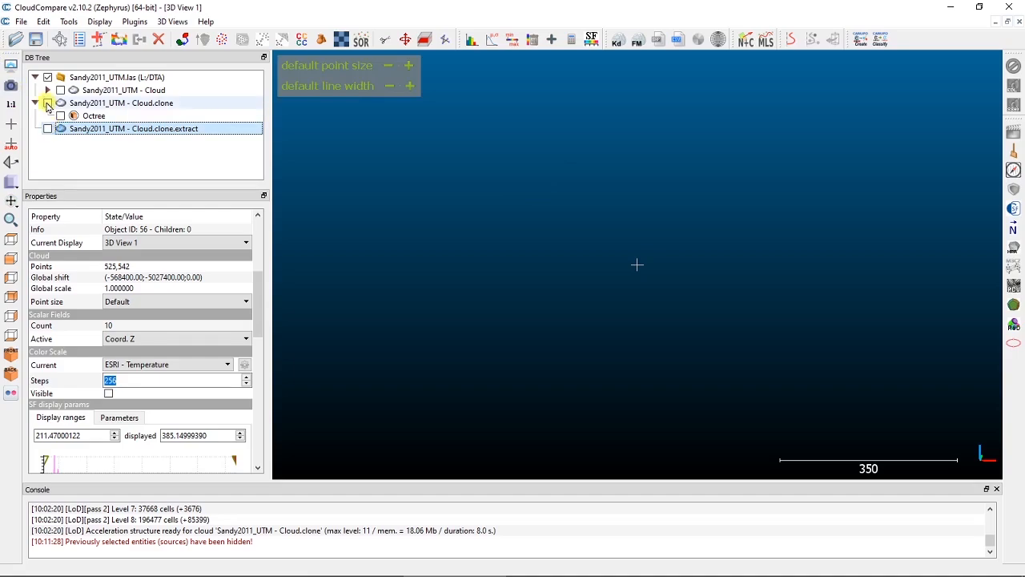
left_click(140, 102)
left_click_drag(256, 259, 258, 349)
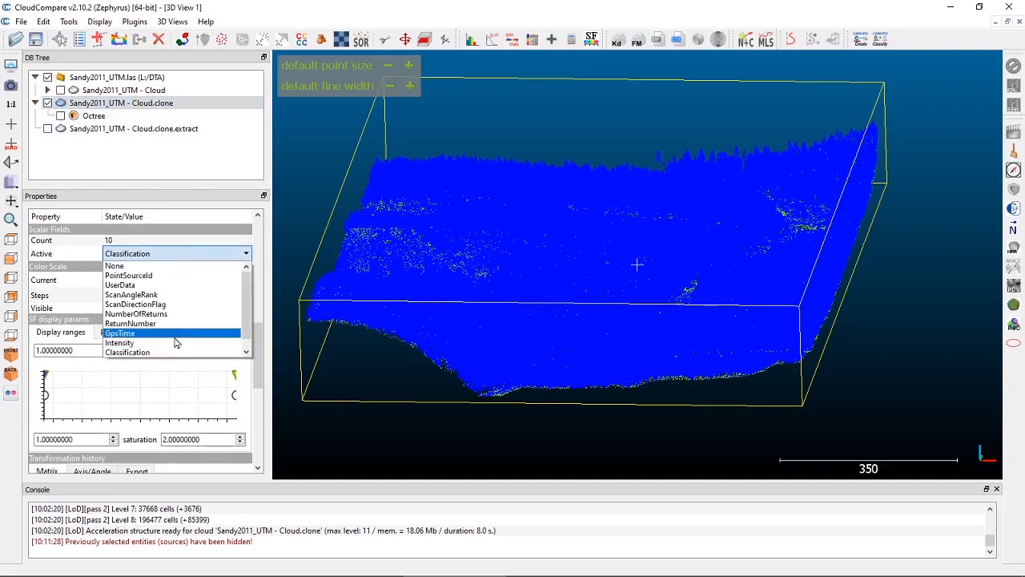
left_click(126, 351)
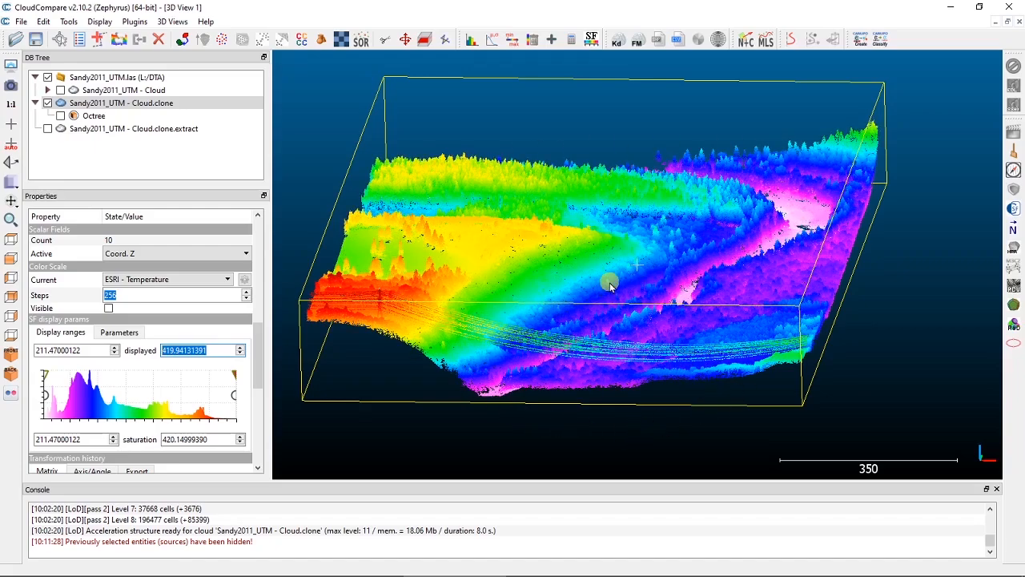
Show the extracted ground cloud in place of the full cloned cloud
left_click_drag(611, 281, 627, 314)
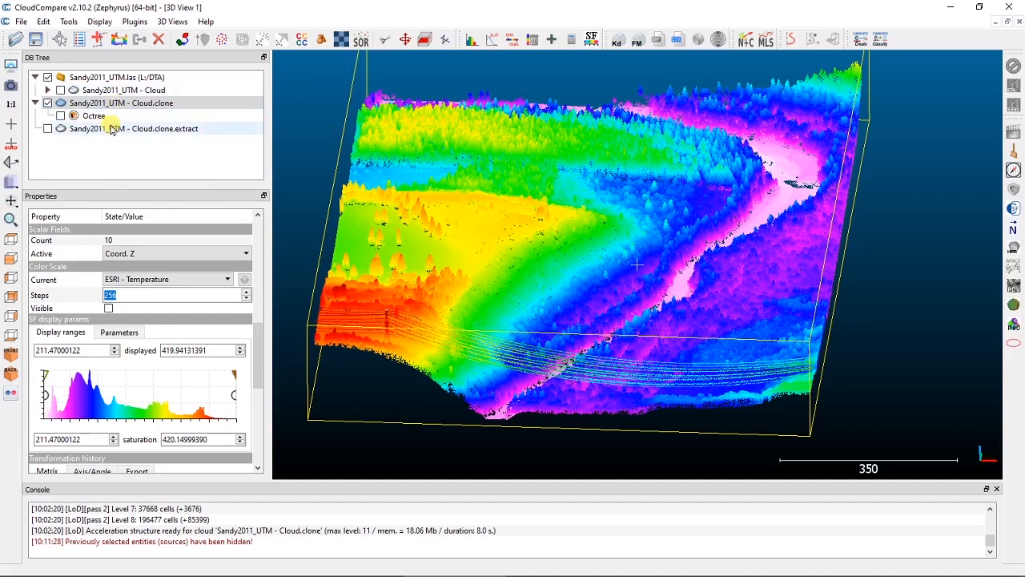
left_click(46, 129)
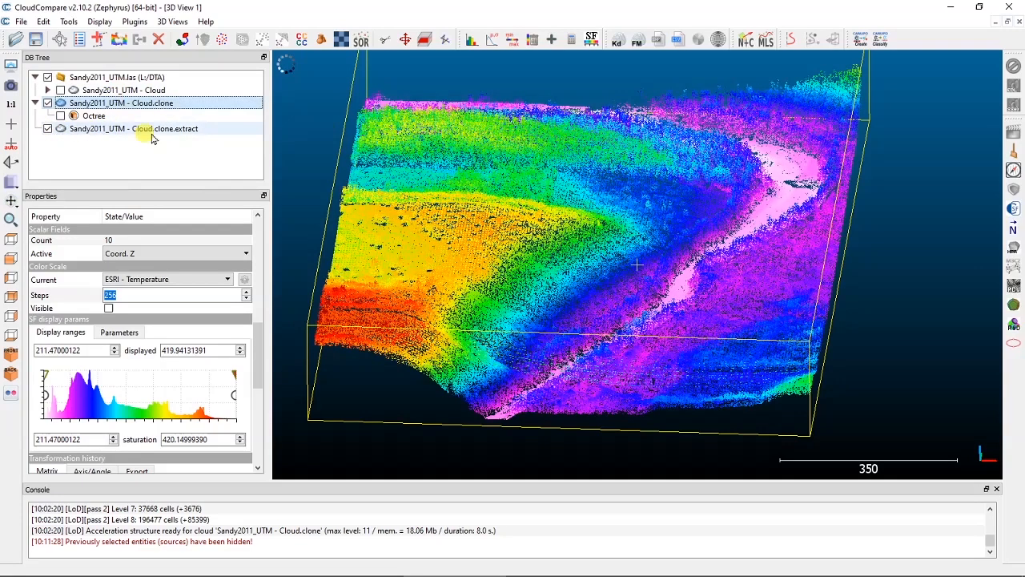
left_click(47, 102)
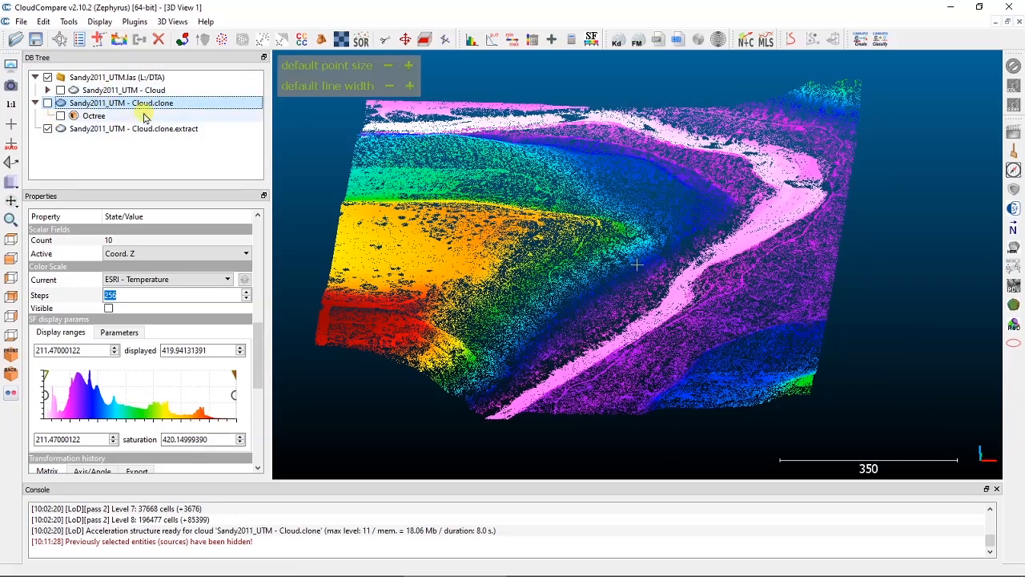
Create a Delaunay 2.5D (XY plane) mesh from the extracted ground cloud with a max edge length of 0
left_click(68, 130)
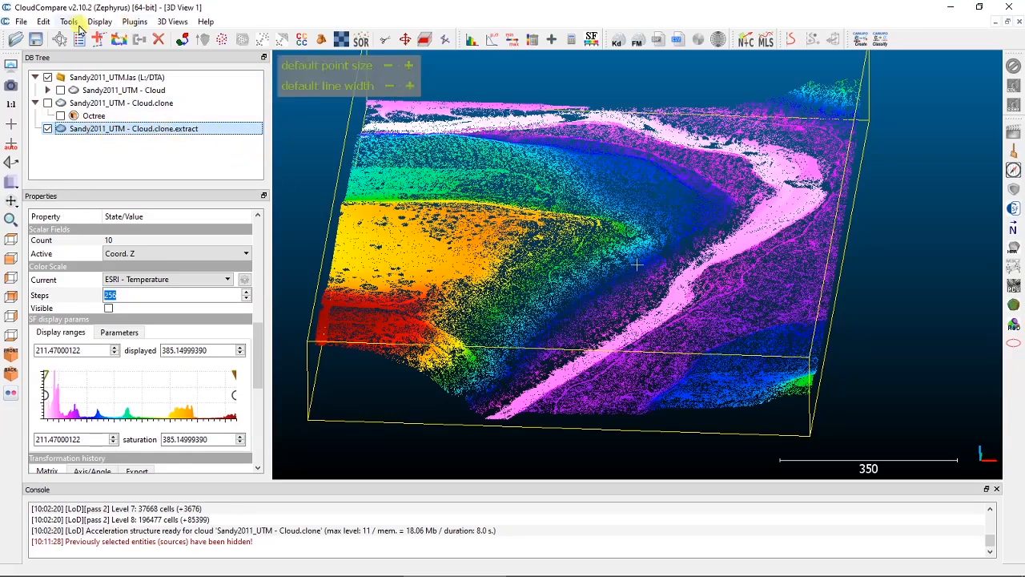
left_click(42, 23)
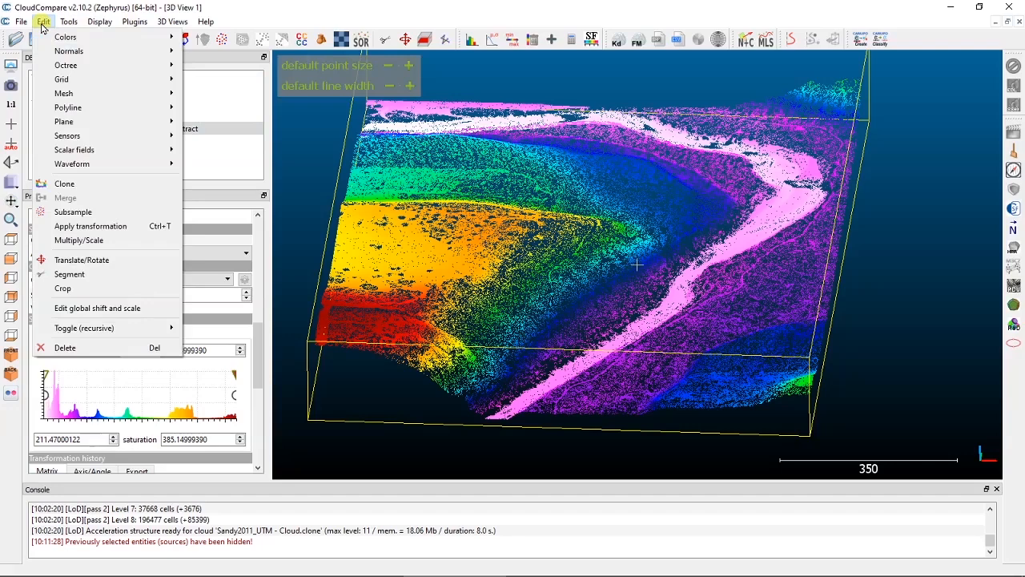
mouse_move(64, 93)
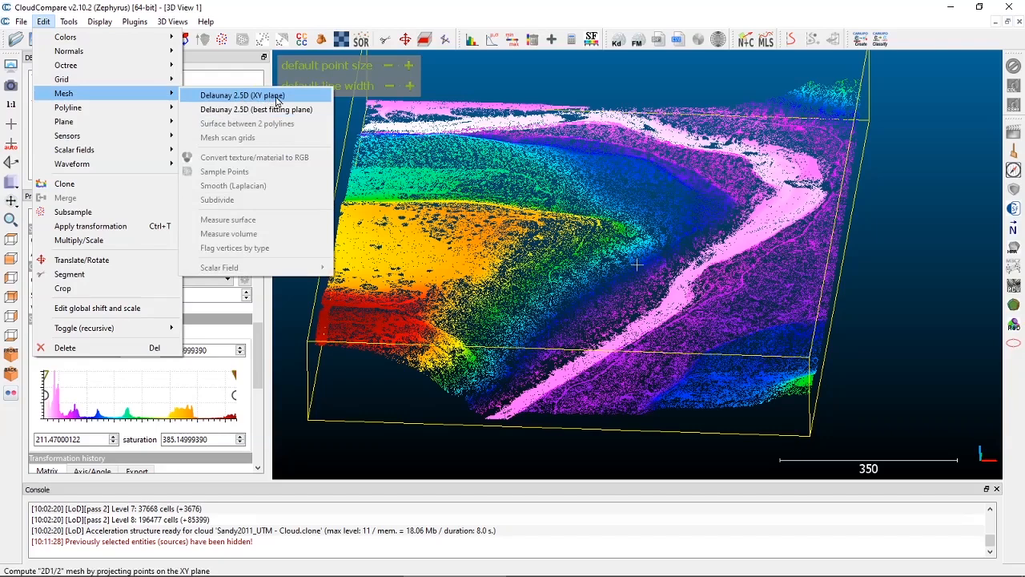
left_click(277, 96)
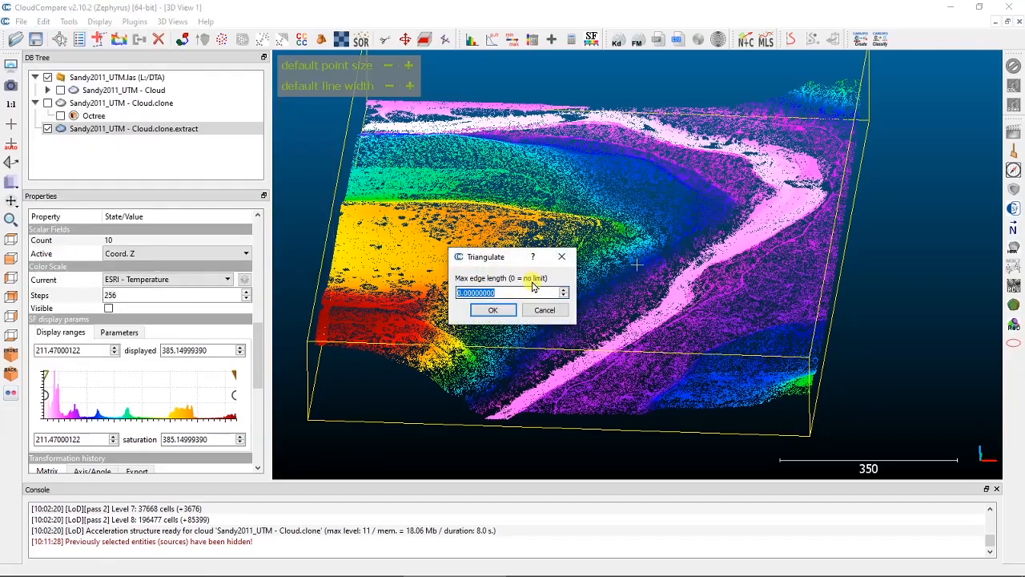
left_click(492, 310)
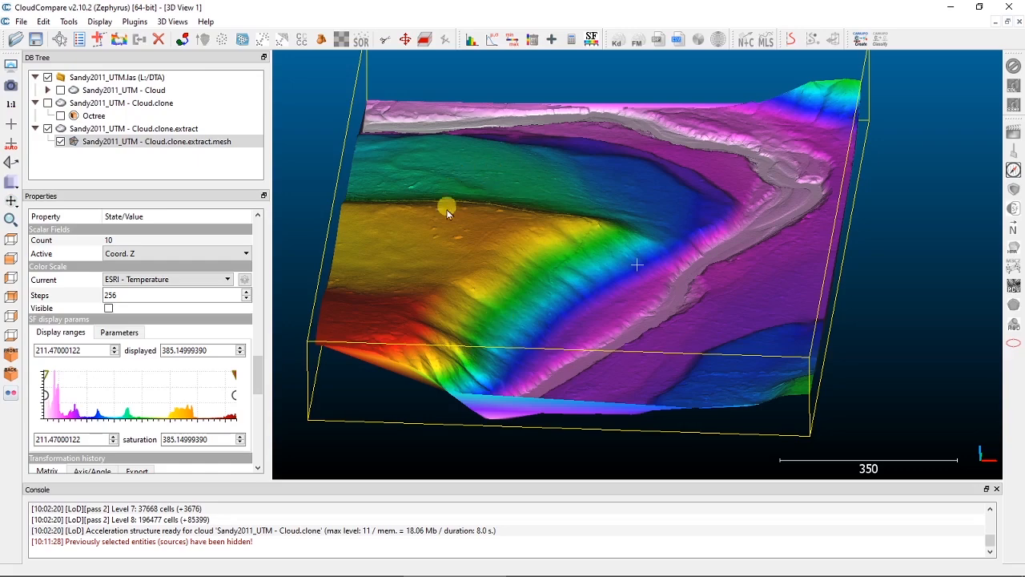
Inspect the relief of the terrain mesh at an angle and in top view
left_click_drag(449, 321, 496, 296)
left_click(12, 240)
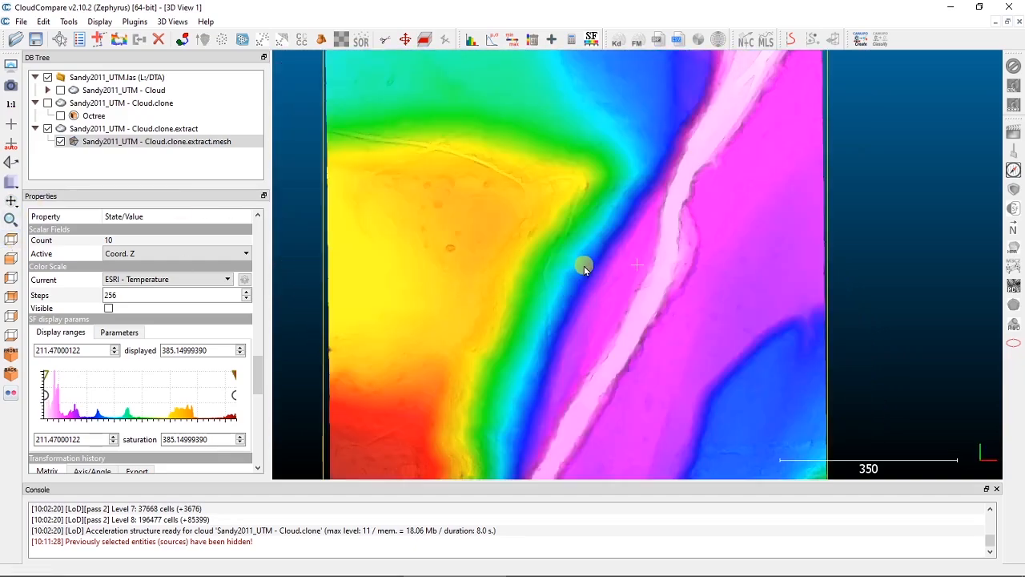
scroll(584, 266, "down", 4)
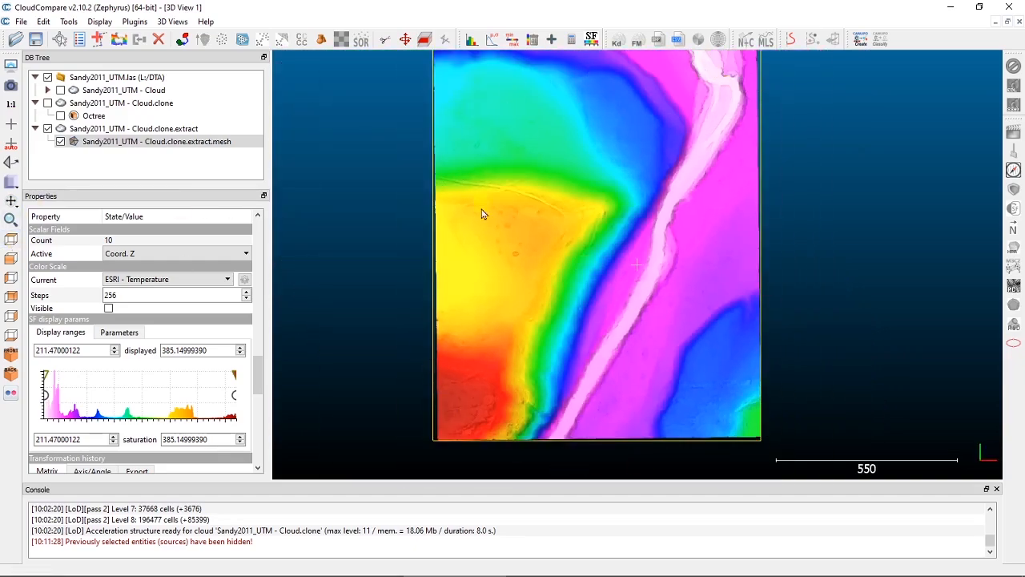
right_click_drag(606, 245, 612, 300)
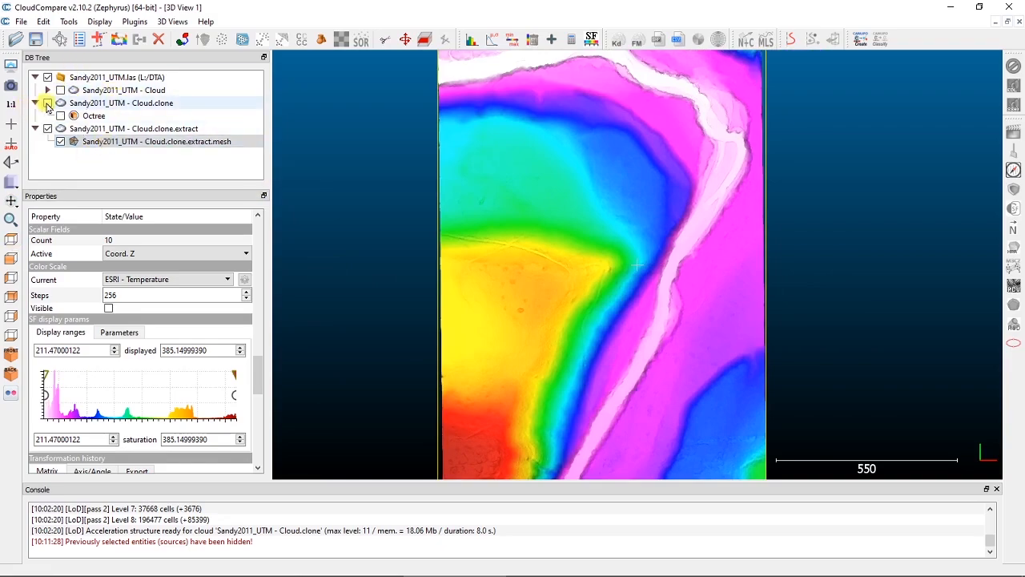
Show the full cloned cloud and compute its signed distances to the terrain mesh, with the octree level on AUTO and multi-threading enabled
left_click(48, 103)
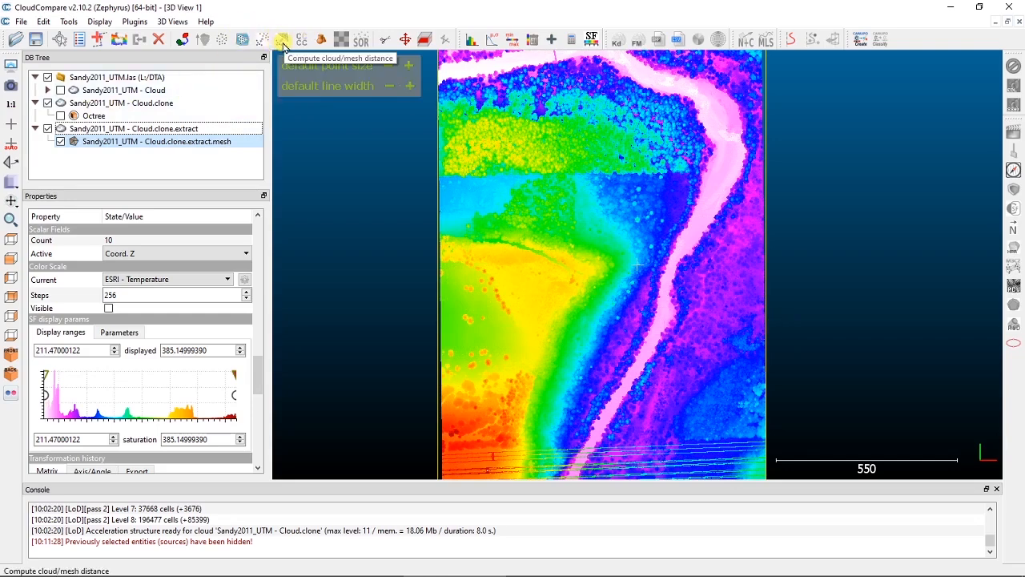
left_click(128, 103)
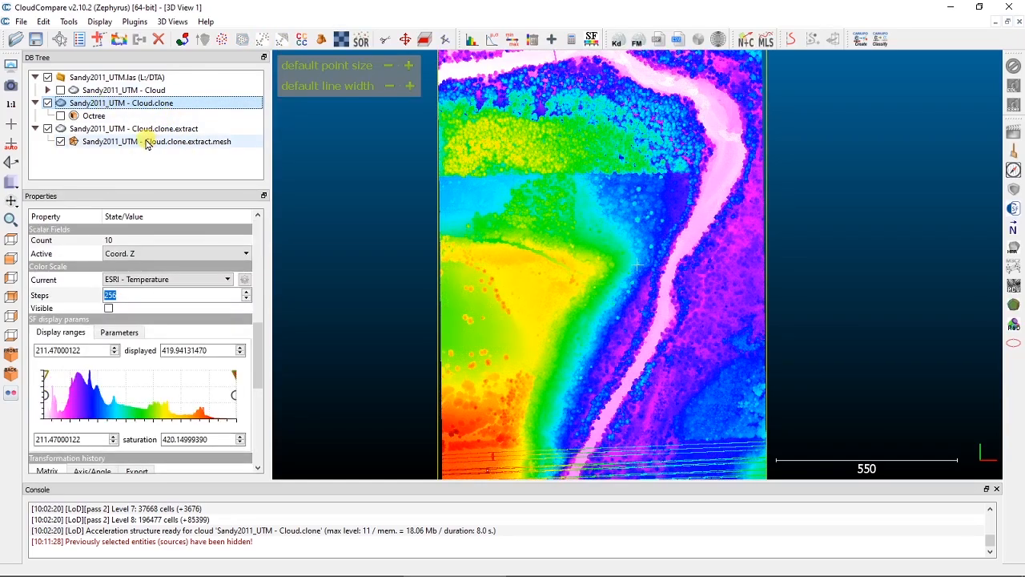
left_click(146, 142)
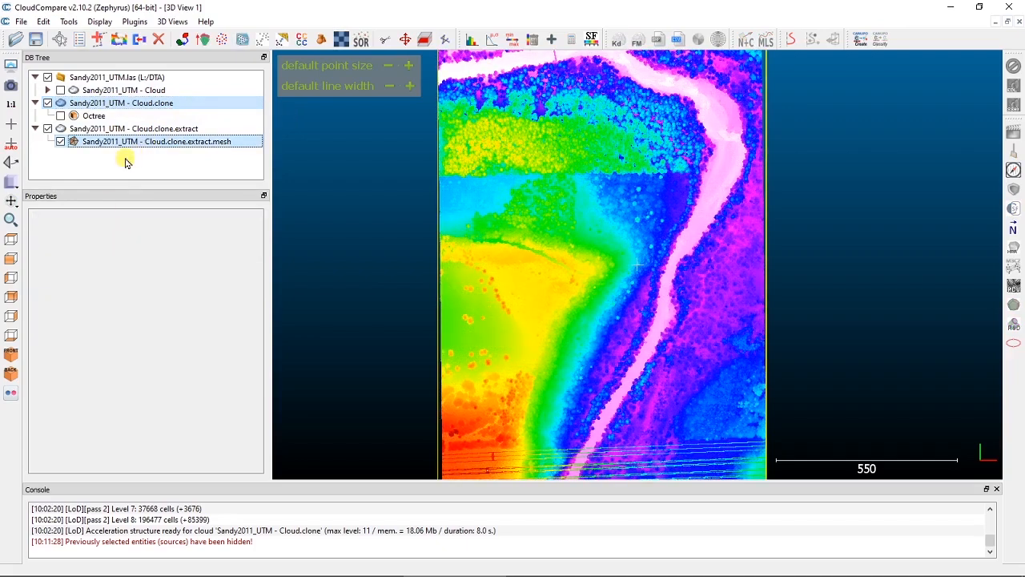
left_click(285, 47)
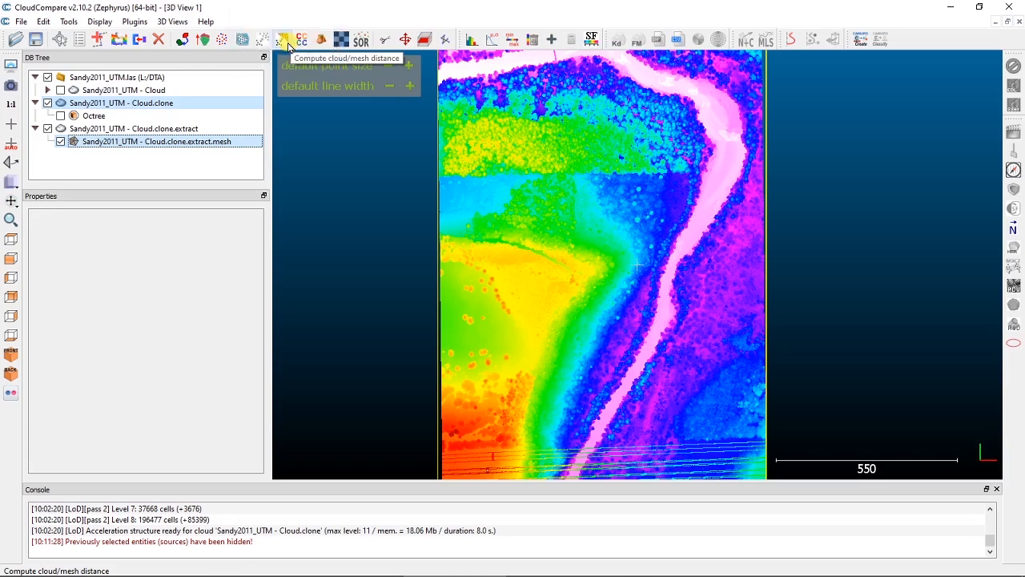
left_click(284, 42)
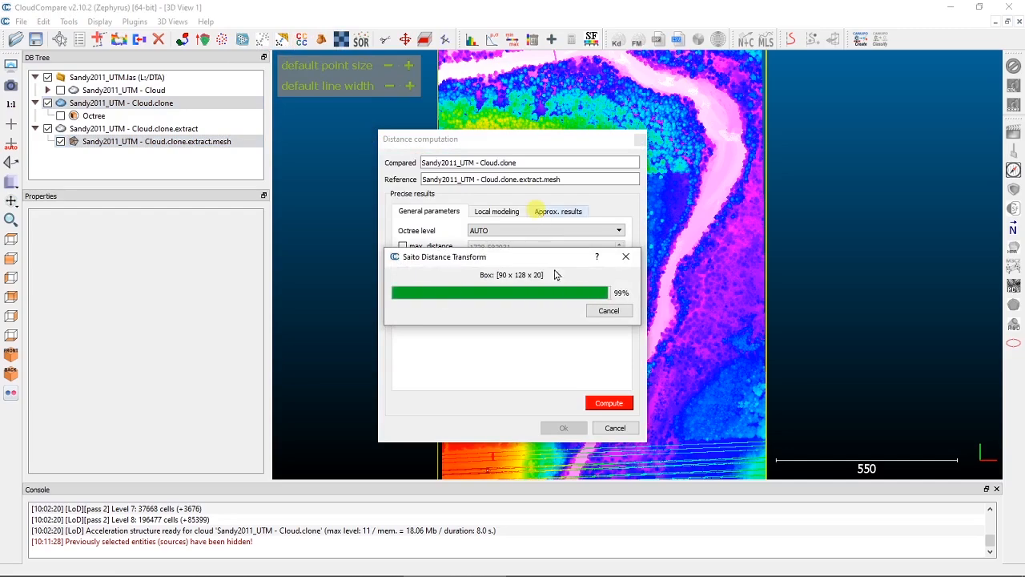
left_click_drag(516, 141, 286, 168)
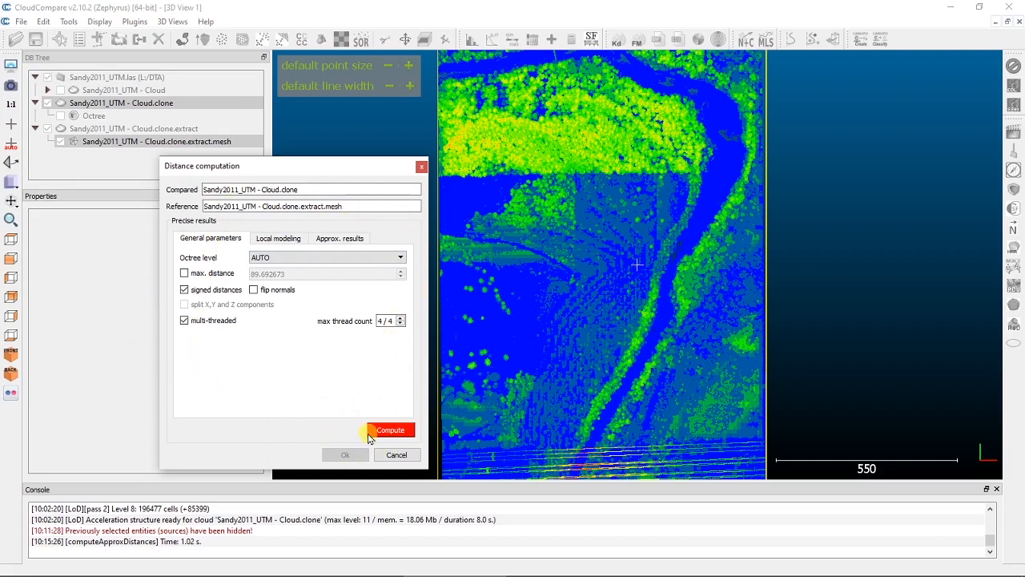
left_click(290, 239)
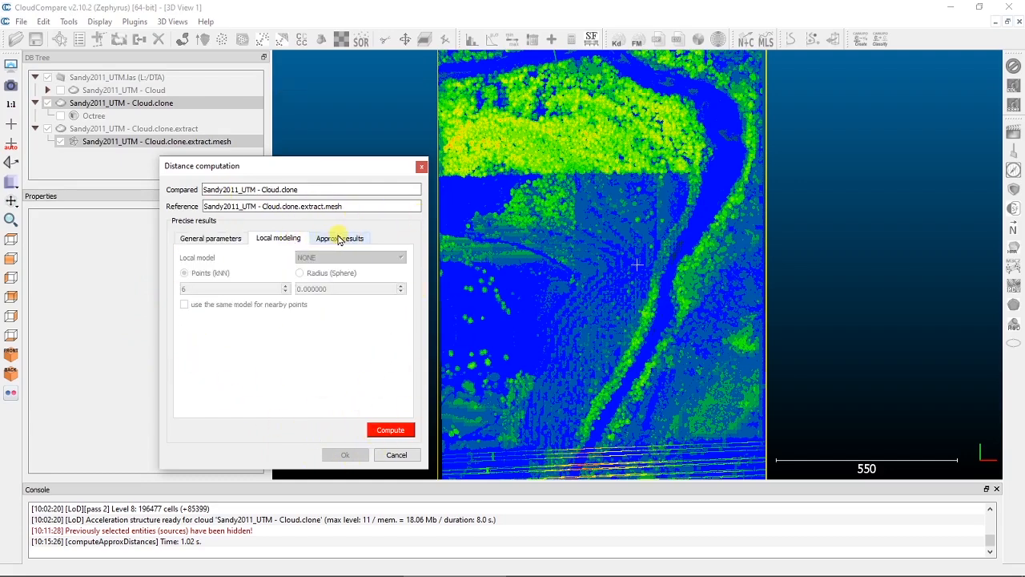
left_click(215, 239)
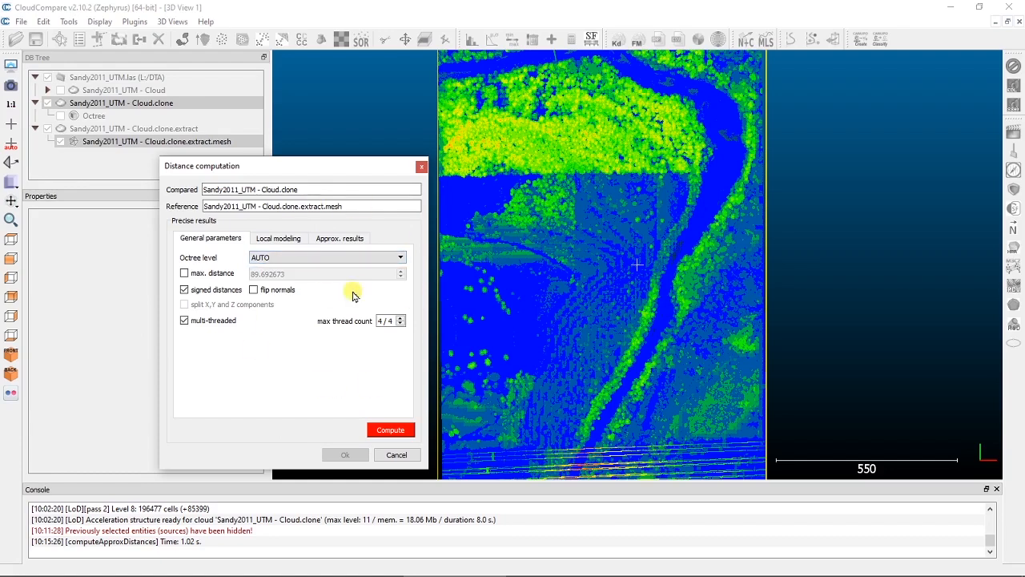
left_click(390, 432)
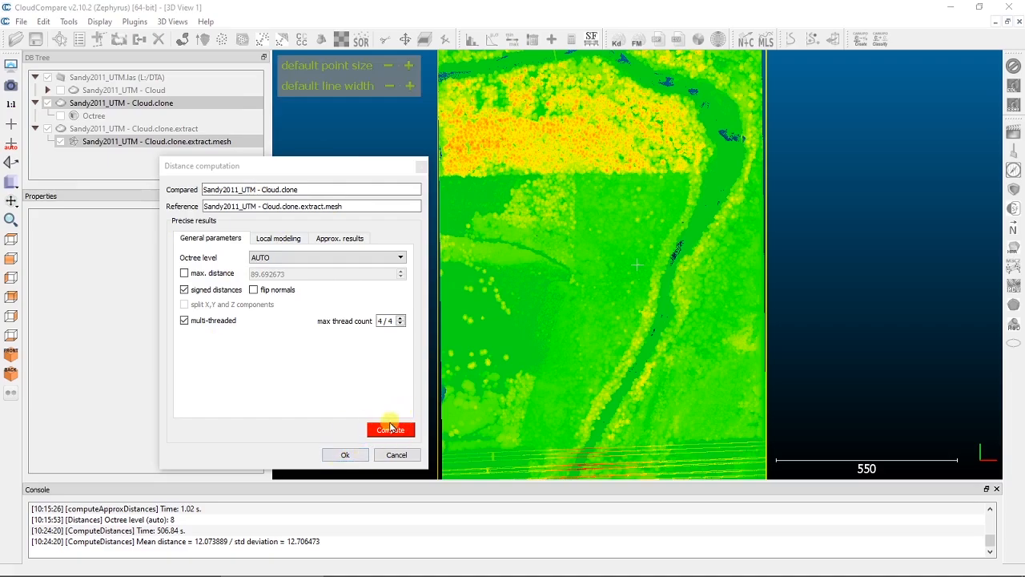
left_click(335, 454)
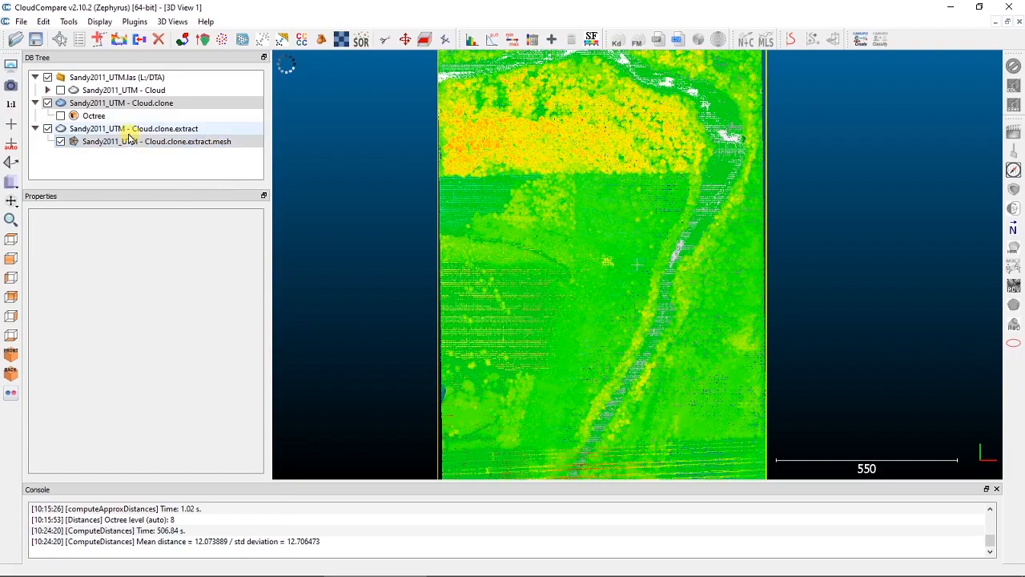
Hide the terrain mesh and set the minimum displayed value of the cloned cloud's C2M signed distances to 0
left_click(60, 141)
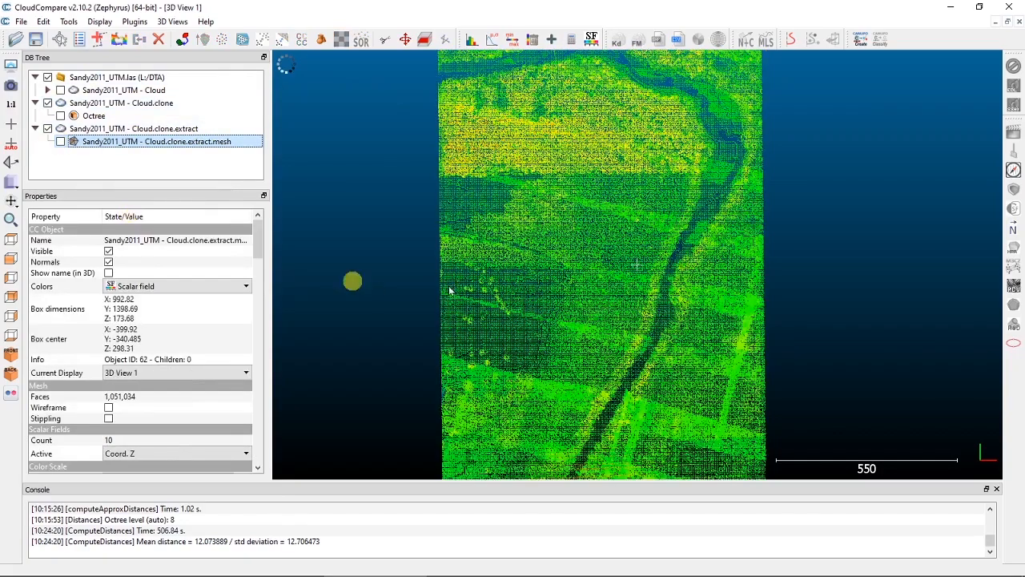
left_click(97, 104)
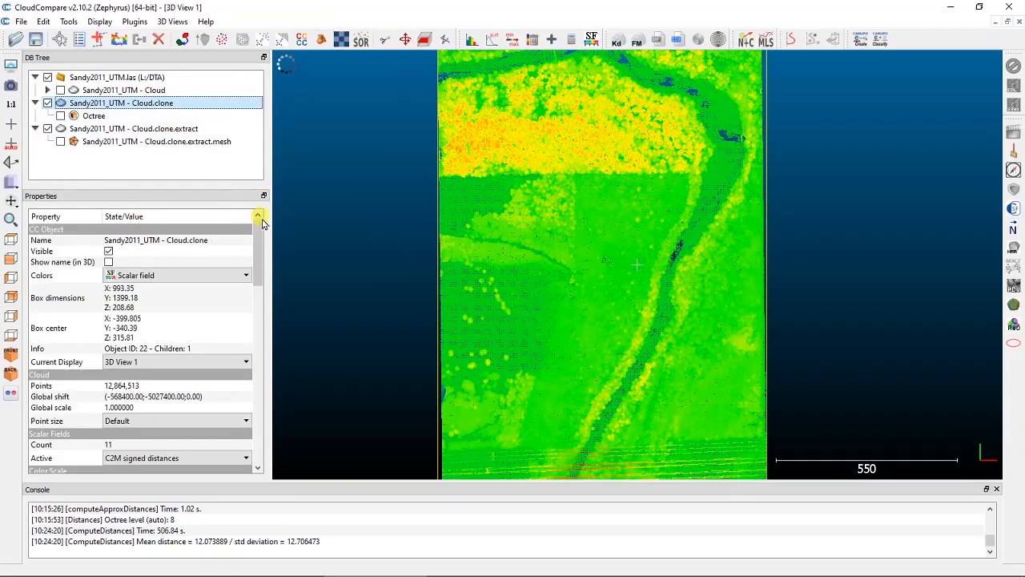
left_click_drag(259, 240, 259, 309)
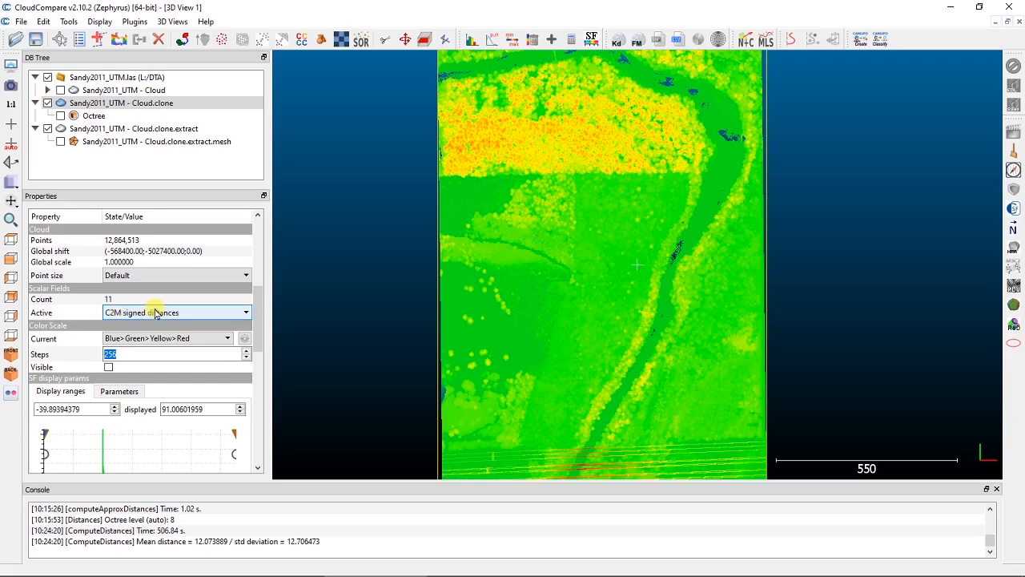
left_click_drag(256, 292, 256, 355)
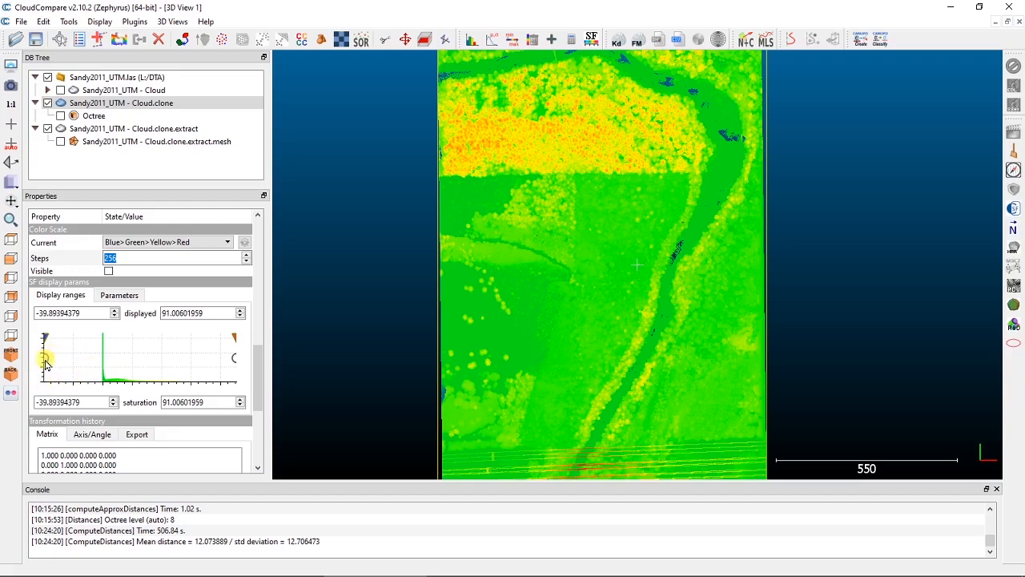
left_click_drag(45, 364, 101, 363)
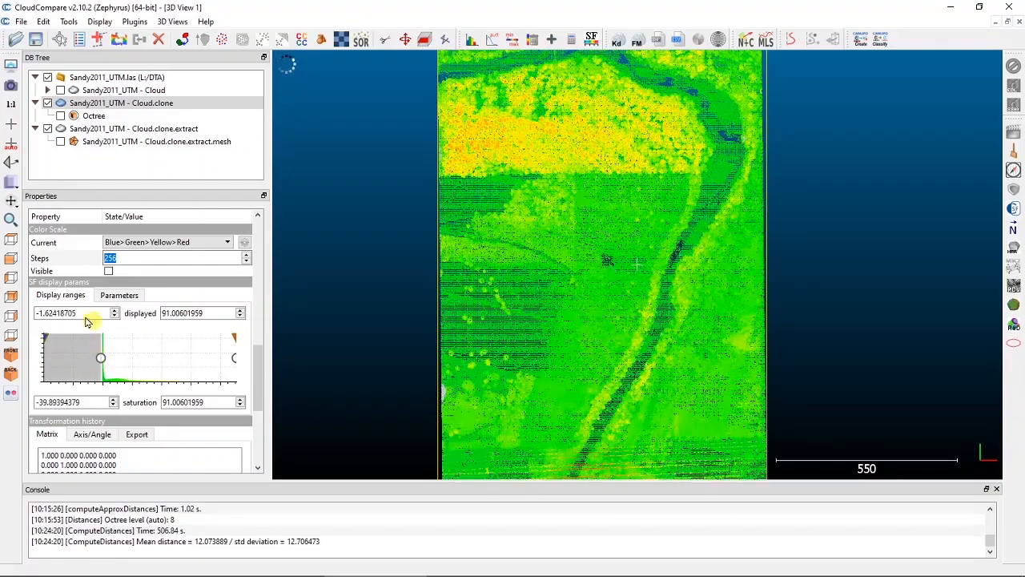
double_click(49, 313)
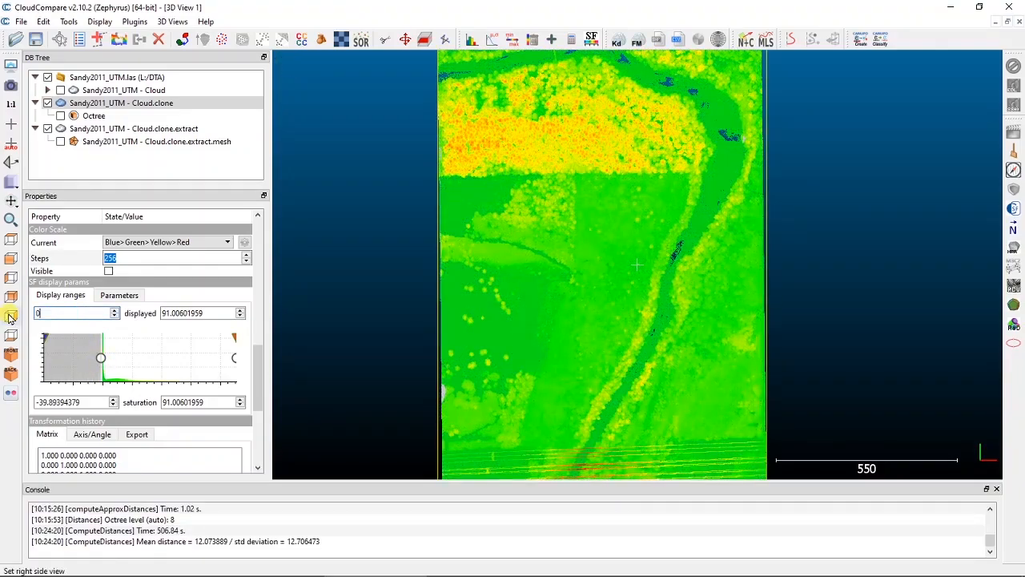
left_click(181, 315)
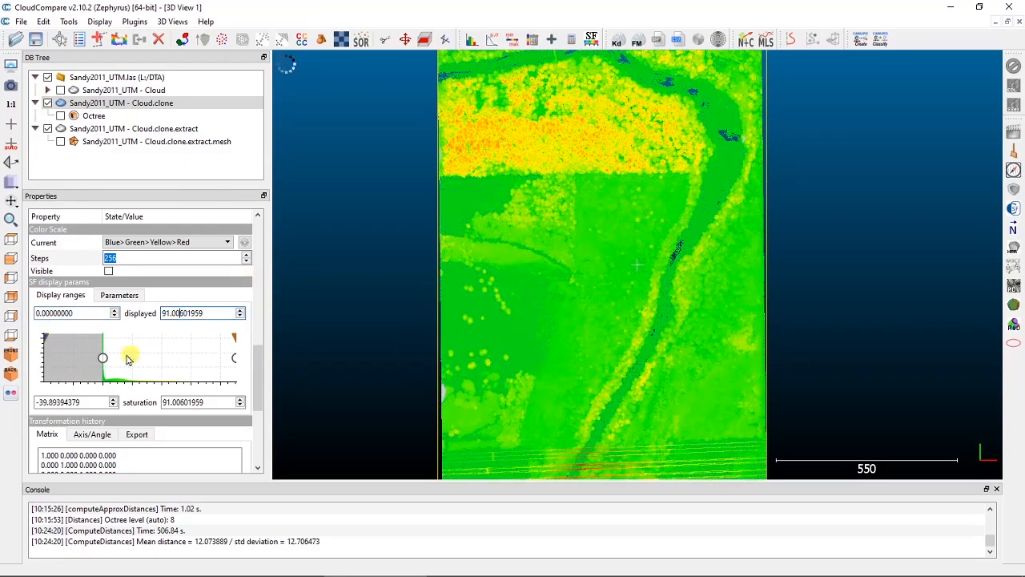
Set the color saturation range of the cloned cloud's signed distances from 0 to about 63.6
left_click_drag(88, 403, 2, 390)
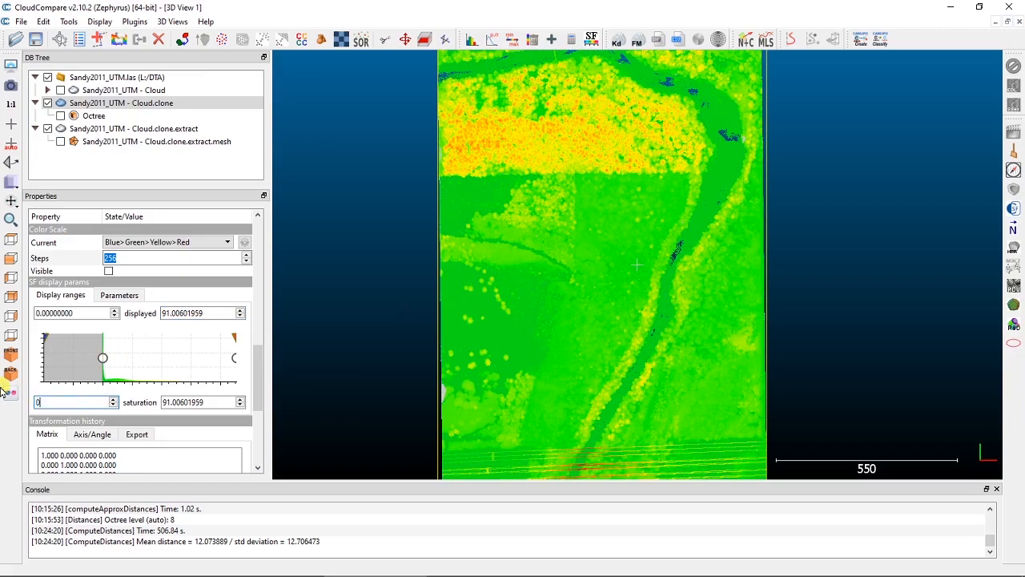
left_click(213, 402)
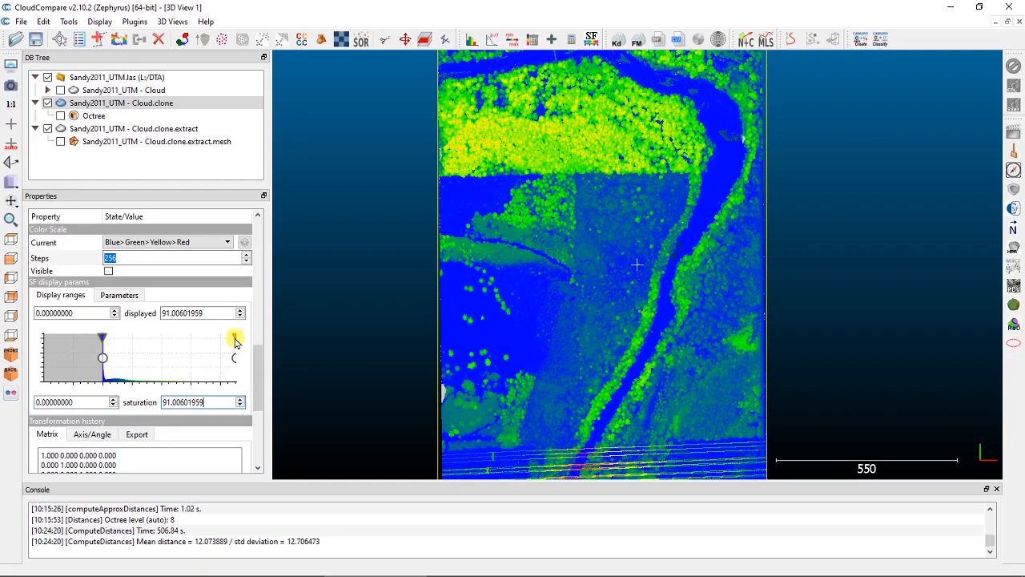
left_click_drag(235, 341, 189, 342)
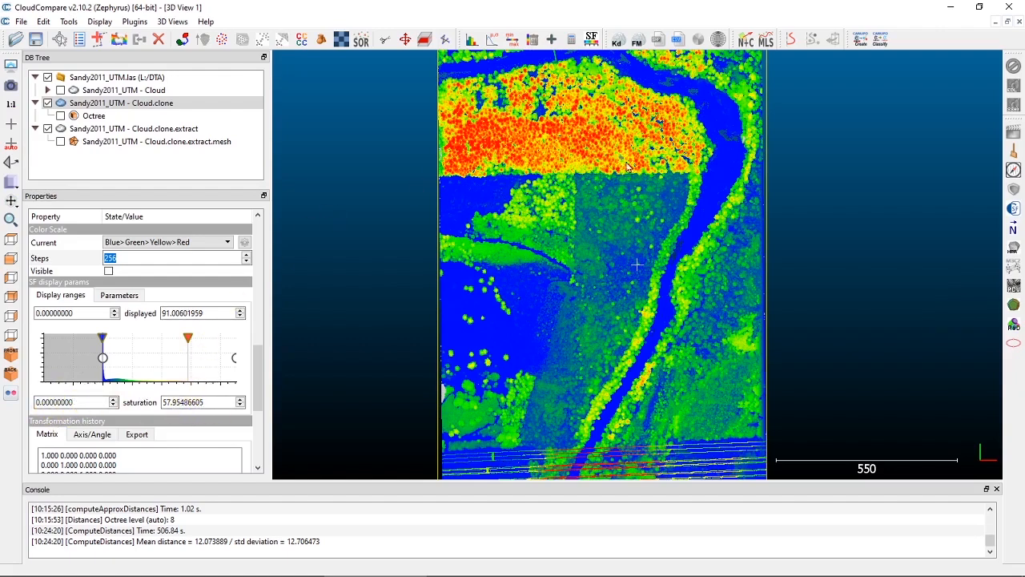
right_click_drag(642, 185, 645, 305)
left_click(183, 401)
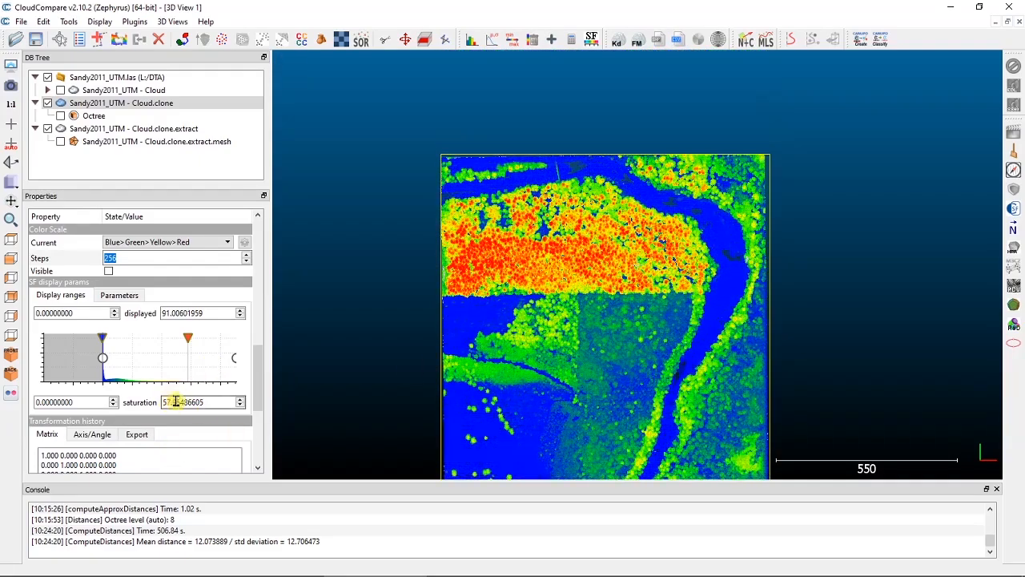
left_click_drag(190, 343, 196, 344)
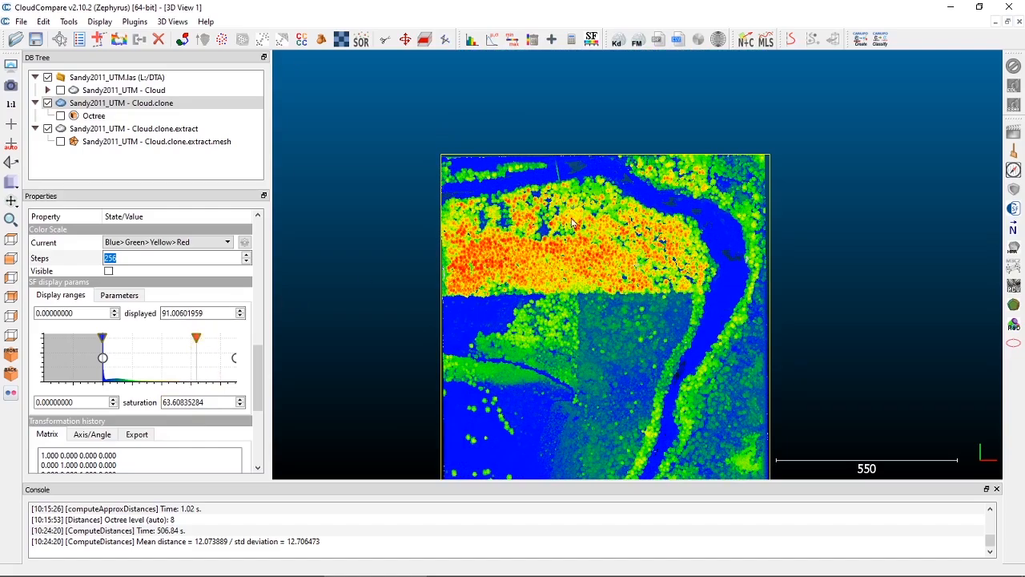
View the forest canopy up close at an angle and lower the maximum color saturation to about 57.95
scroll(588, 295, "up", 10)
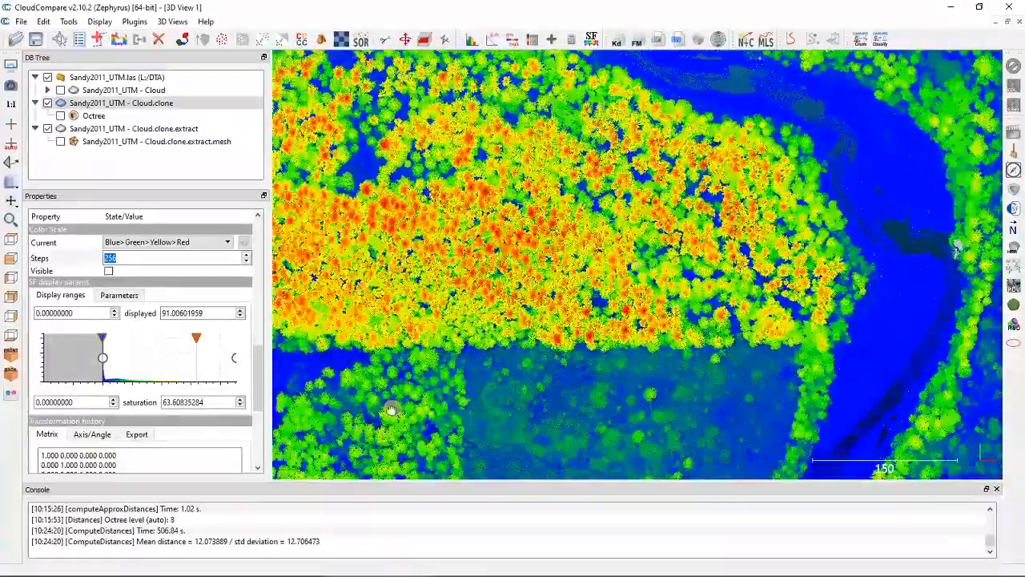
left_click_drag(391, 410, 651, 306)
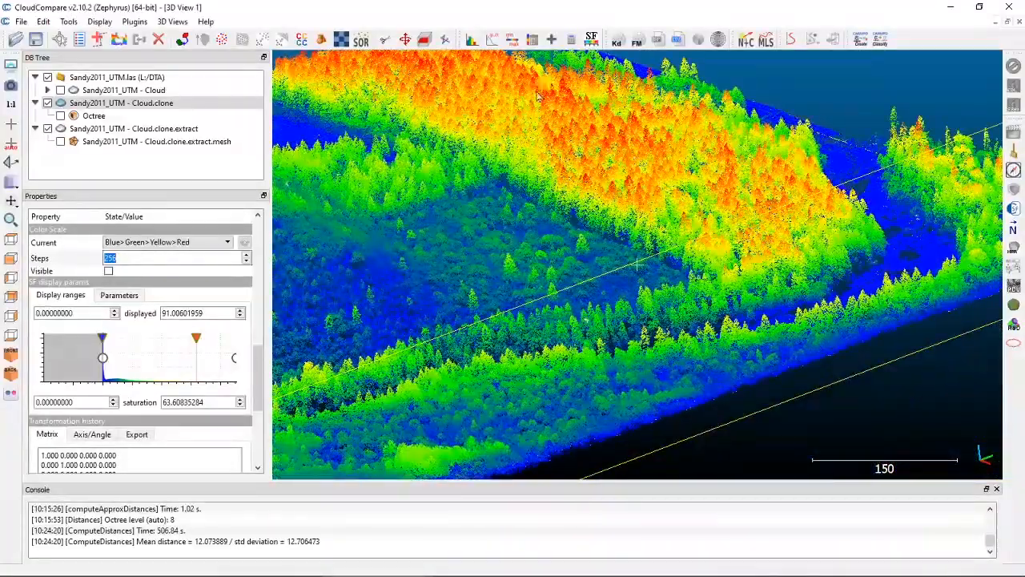
right_click_drag(585, 128, 590, 156)
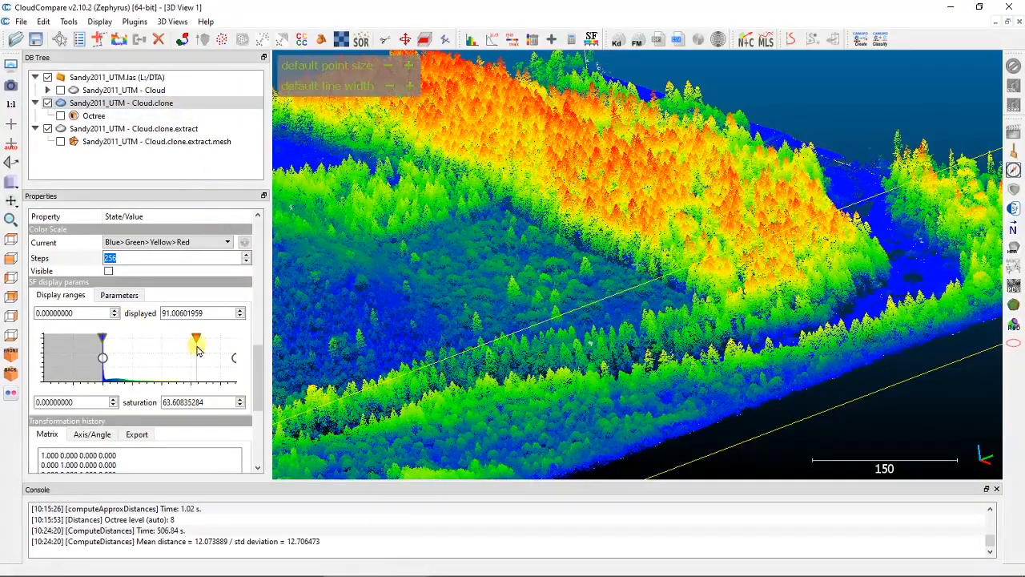
mouse_move(196, 338)
left_mouse_down()
mouse_move(160, 336)
mouse_move(203, 332)
mouse_move(187, 334)
left_mouse_up()
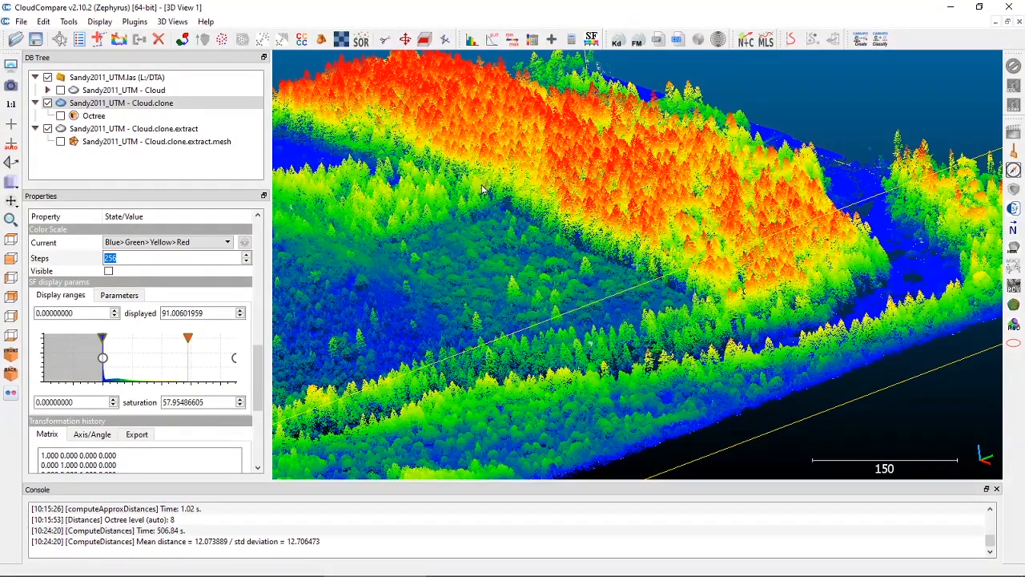
left_click(632, 80)
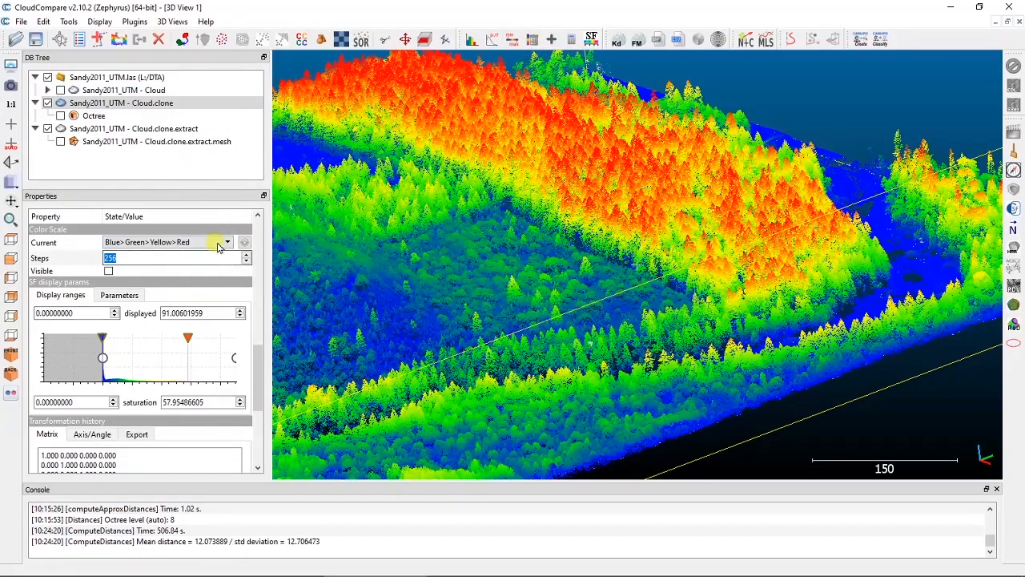
Filter the cloned cloud by signed distances from 0 to 5 and export the matching points as a new cloud
left_click(511, 38)
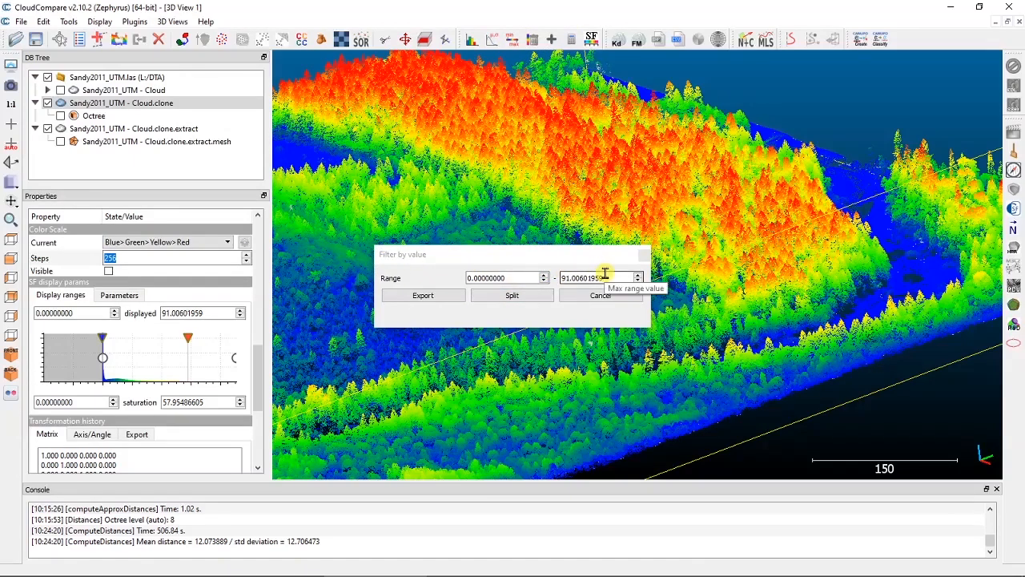
left_click(492, 278)
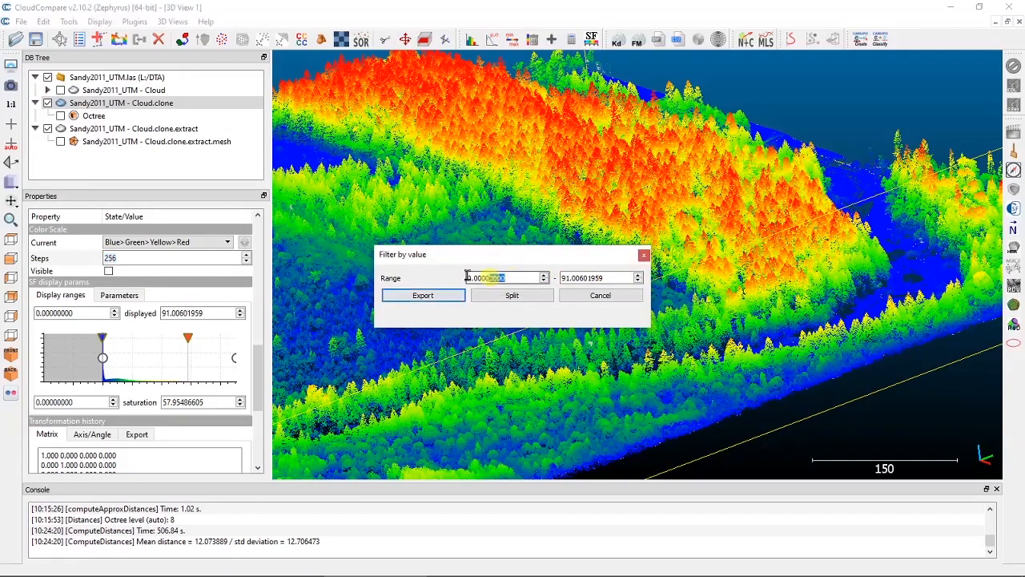
left_click(610, 277)
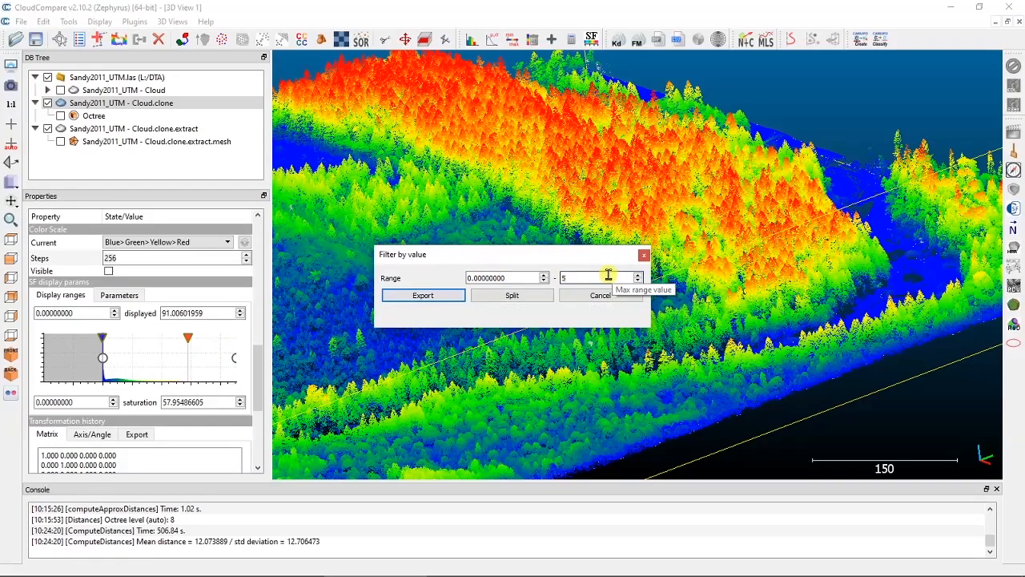
left_click(420, 294)
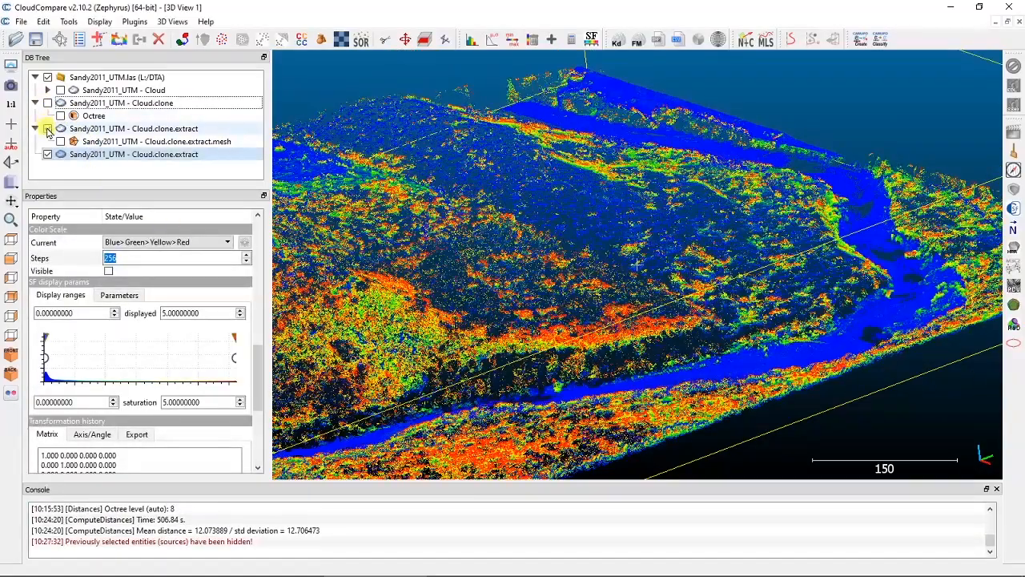
Examine the low vegetation and ground points of the filtered cloud at an angle and in top view
left_click_drag(524, 305, 520, 394)
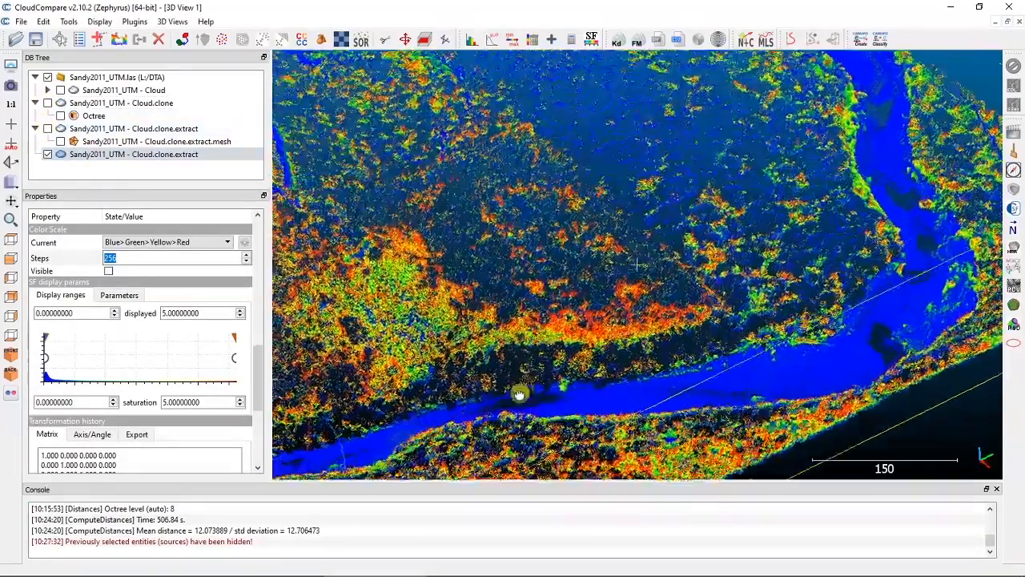
scroll(525, 395, "down", 7)
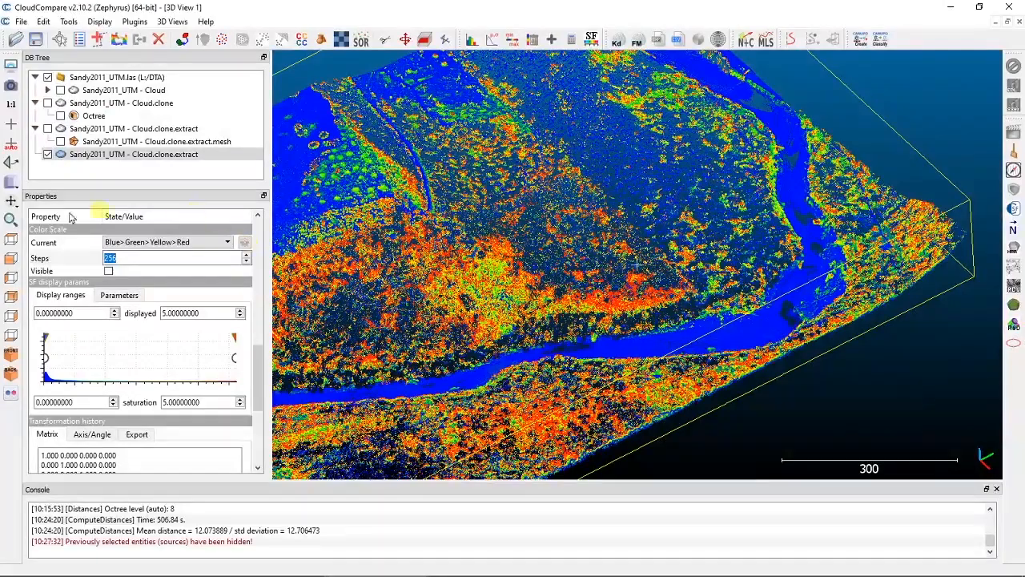
left_click(10, 239)
scroll(766, 323, "up", 3)
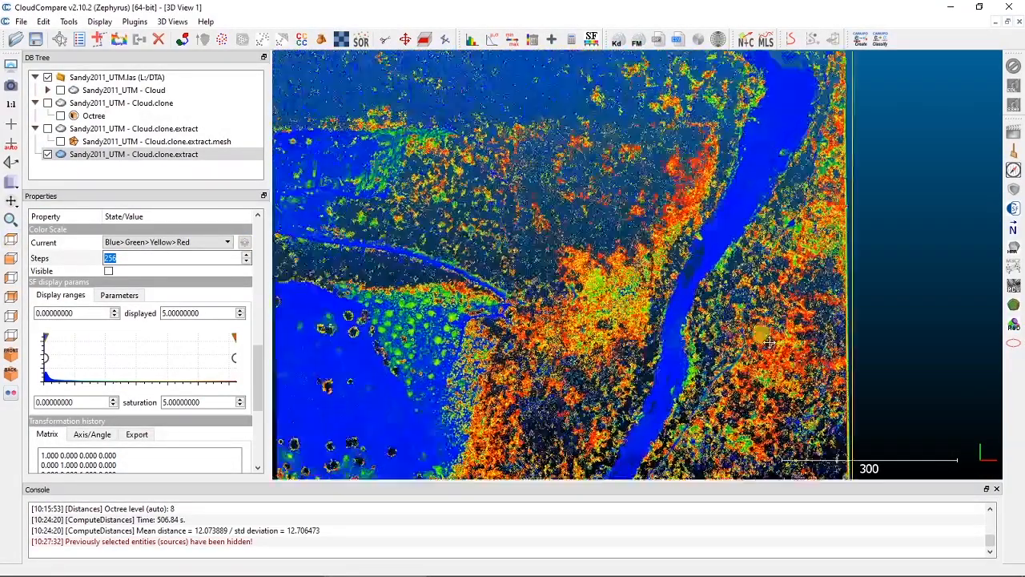
right_click_drag(786, 432, 788, 465)
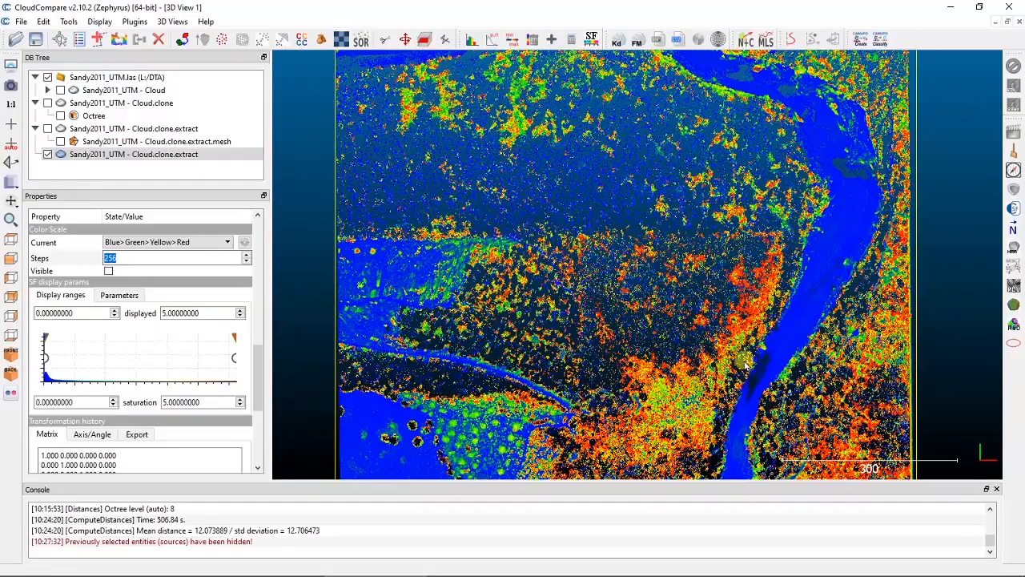
Examine the extracted 0 to 5 height cloud in oblique 3D views along the river channel, its banks and the adjacent terraces
left_click_drag(791, 142, 589, 340)
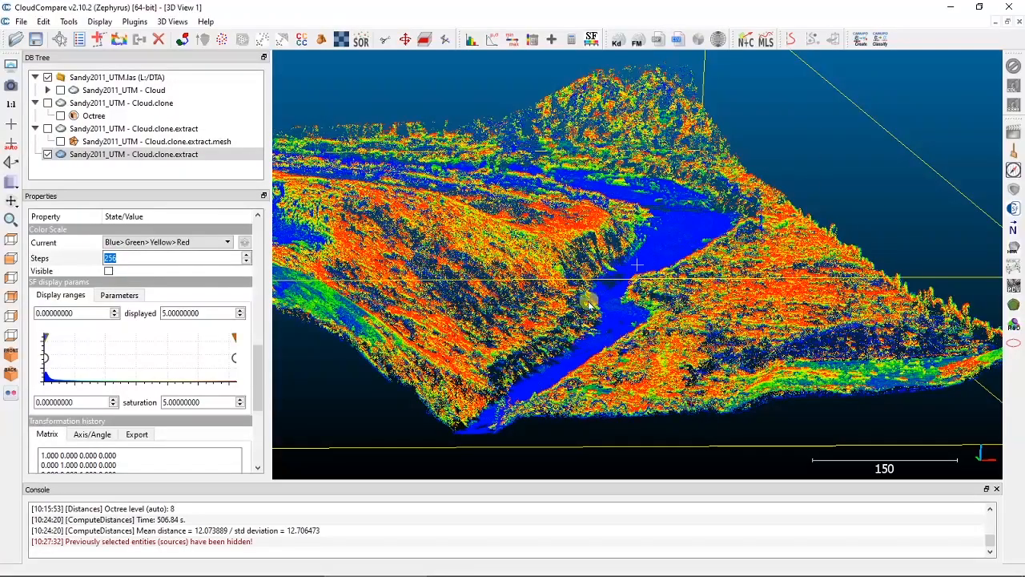
scroll(594, 319, "up", 10)
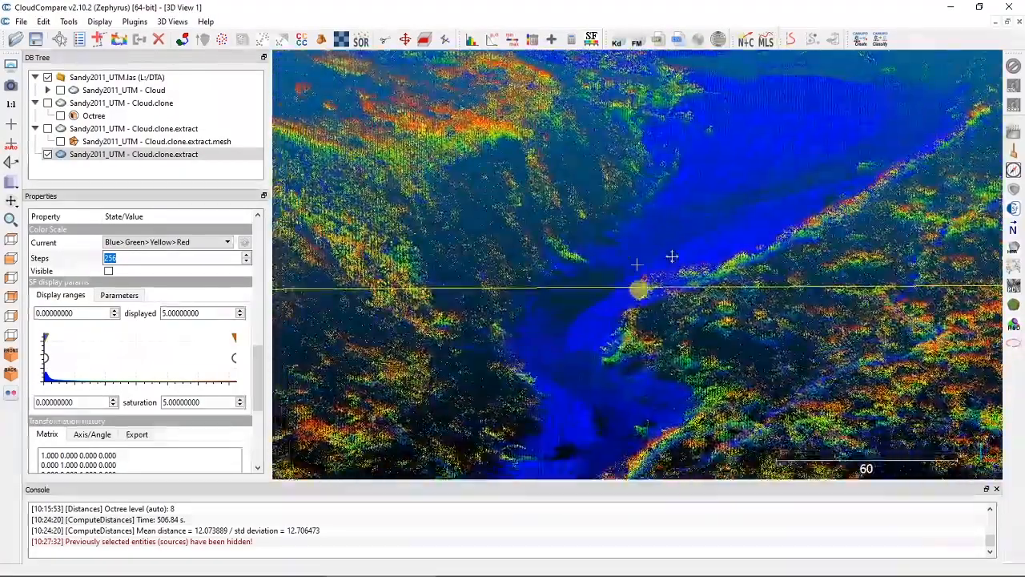
left_click_drag(672, 256, 626, 346)
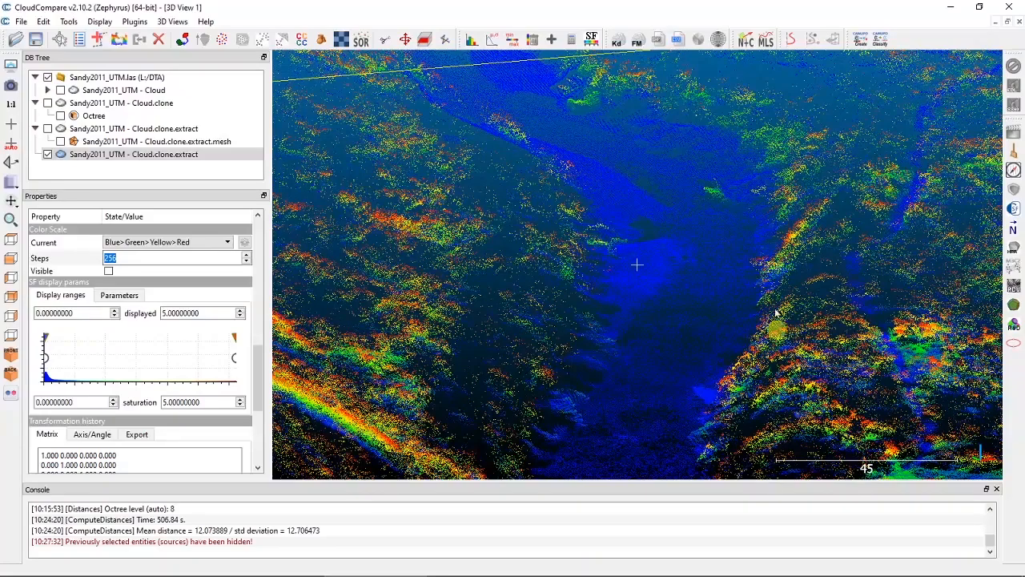
left_click_drag(597, 253, 590, 16)
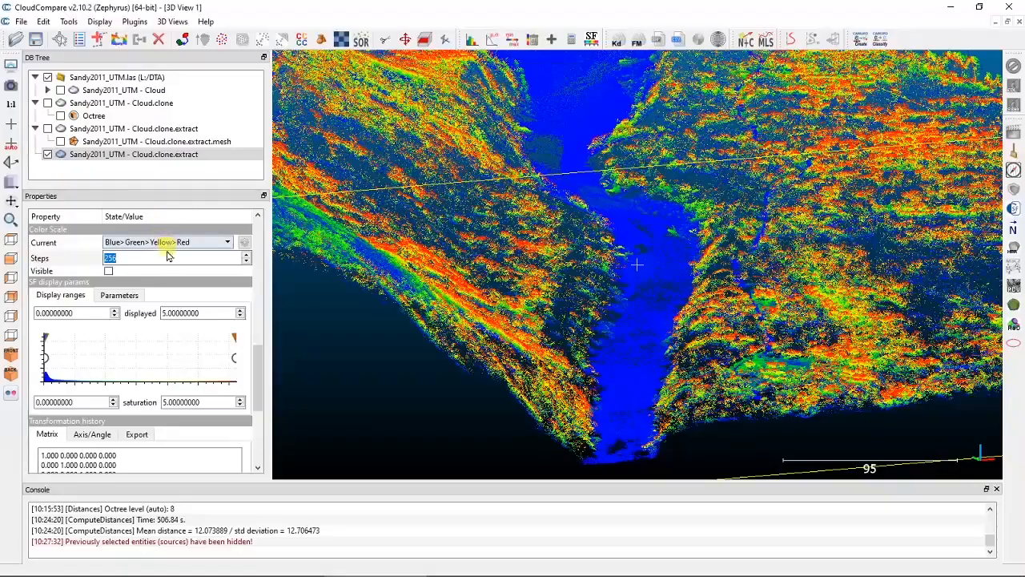
left_click(556, 325)
left_click_drag(647, 137, 680, 435)
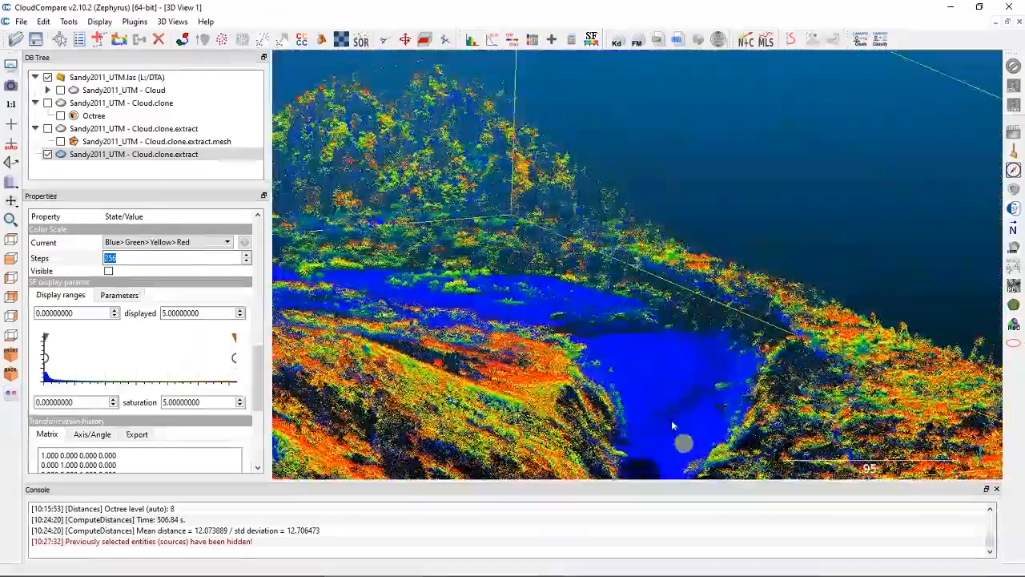
left_click_drag(599, 296, 710, 314)
left_click_drag(820, 300, 821, 350)
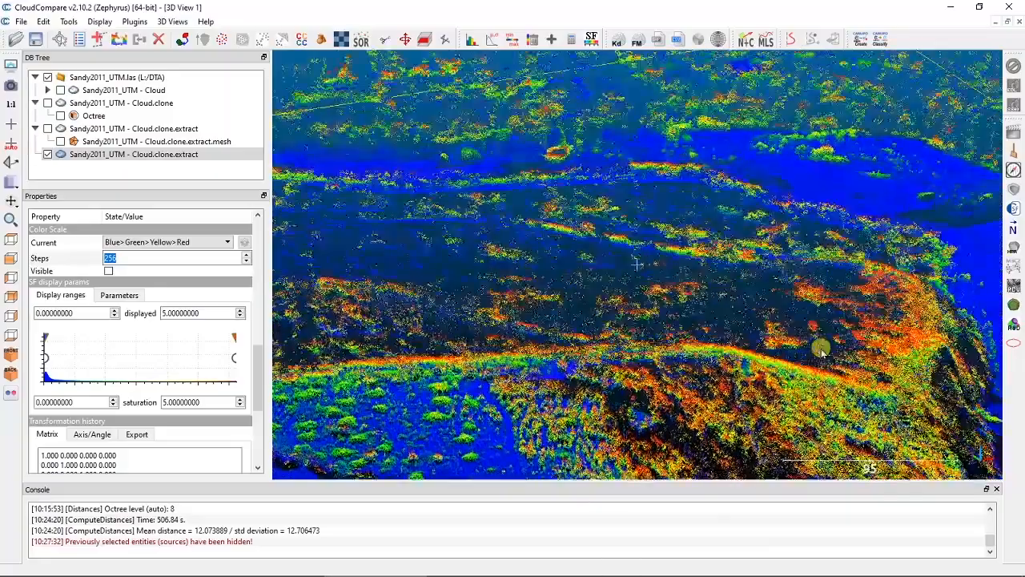
left_click_drag(680, 156, 705, 171)
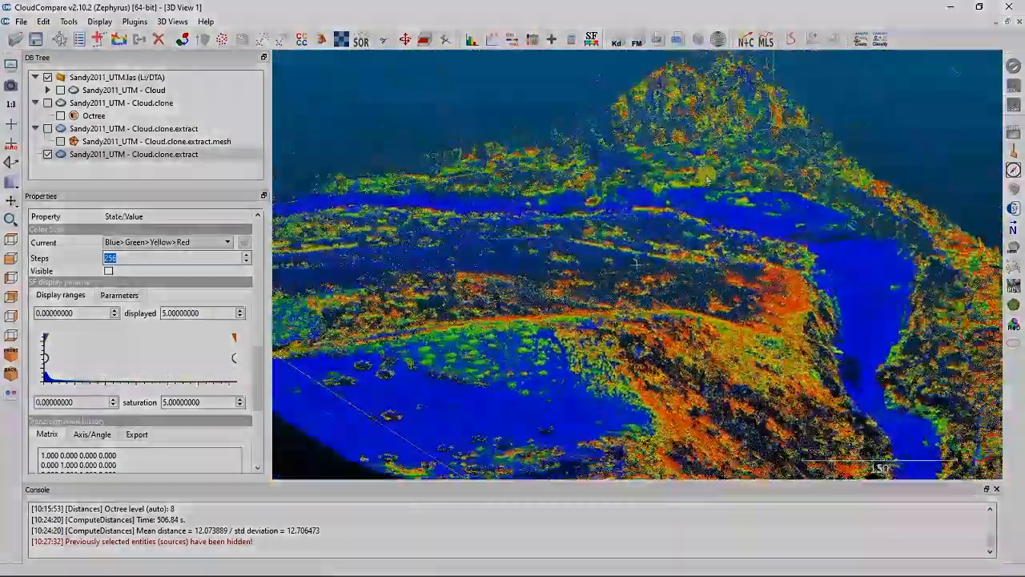